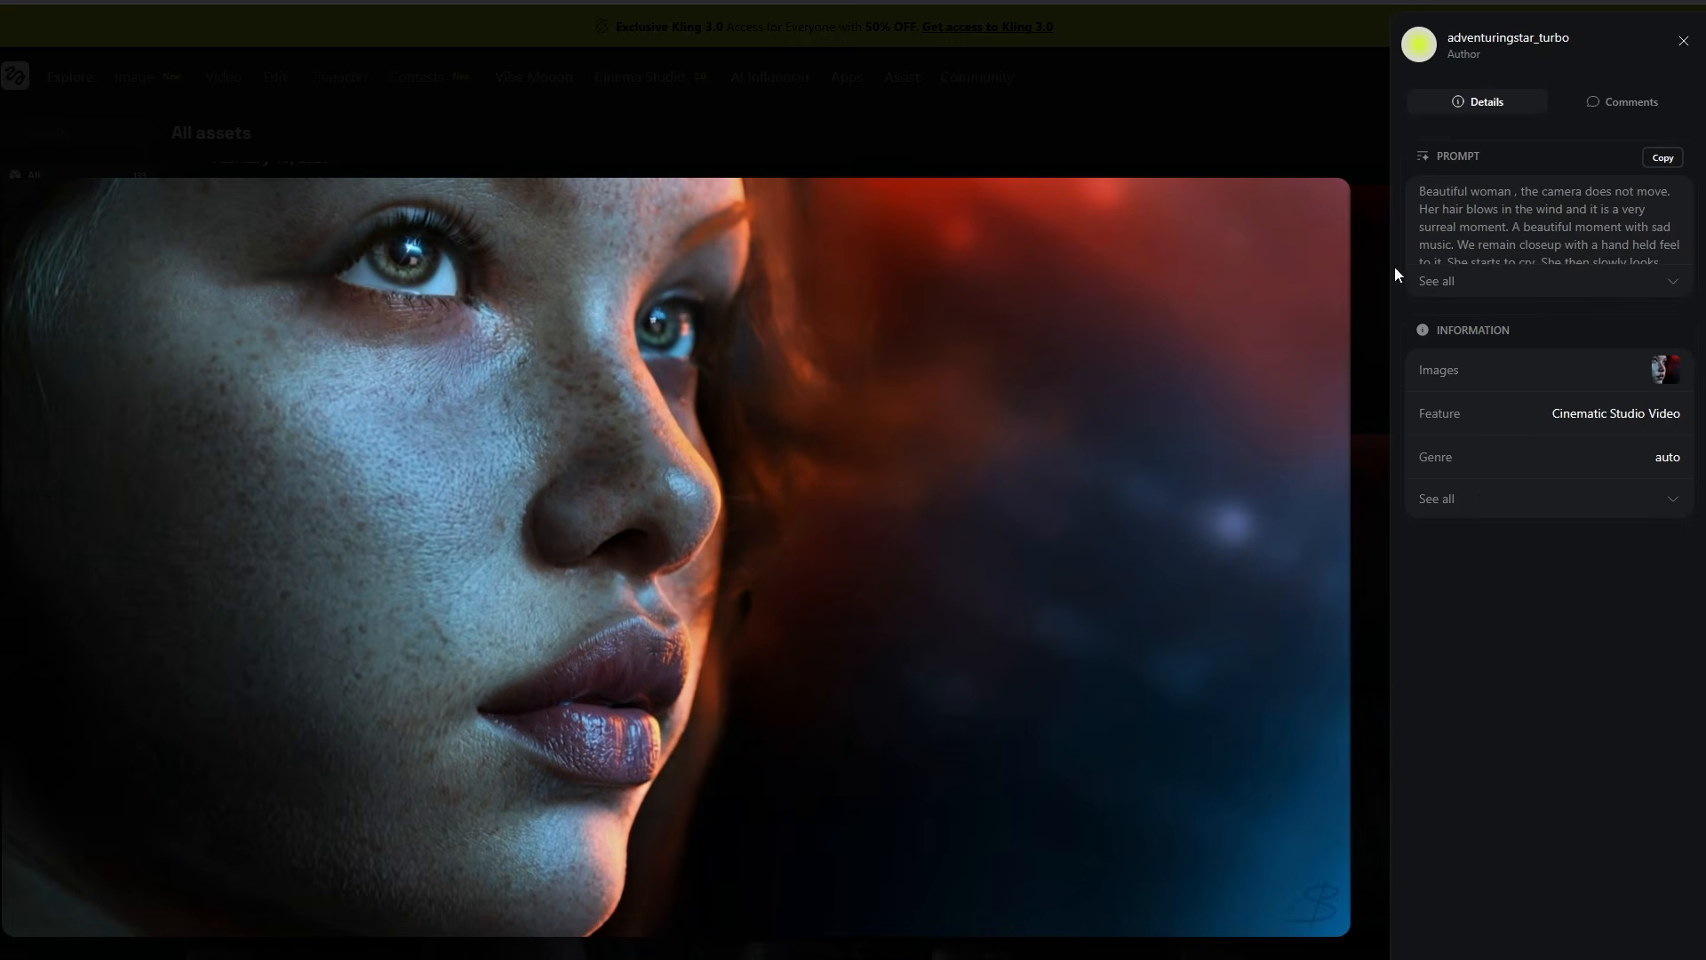
Step: Read the open video's full prompt and complete generation settings, play the video, and close its preview
left_click(1672, 284)
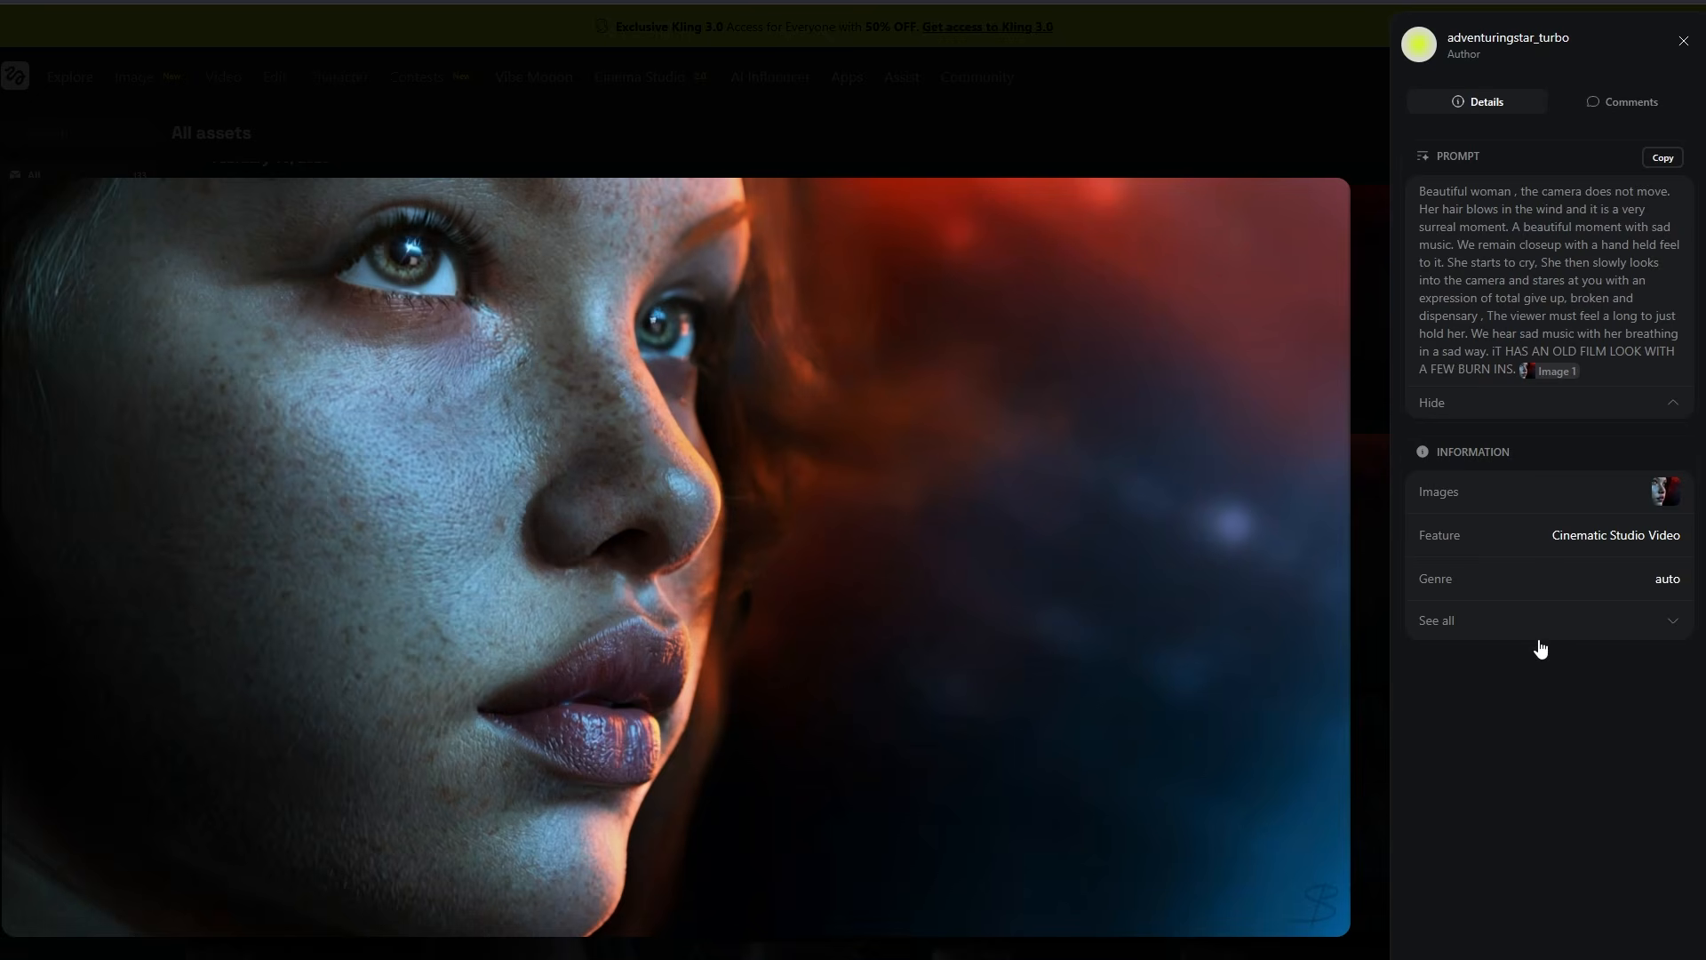
left_click(1671, 624)
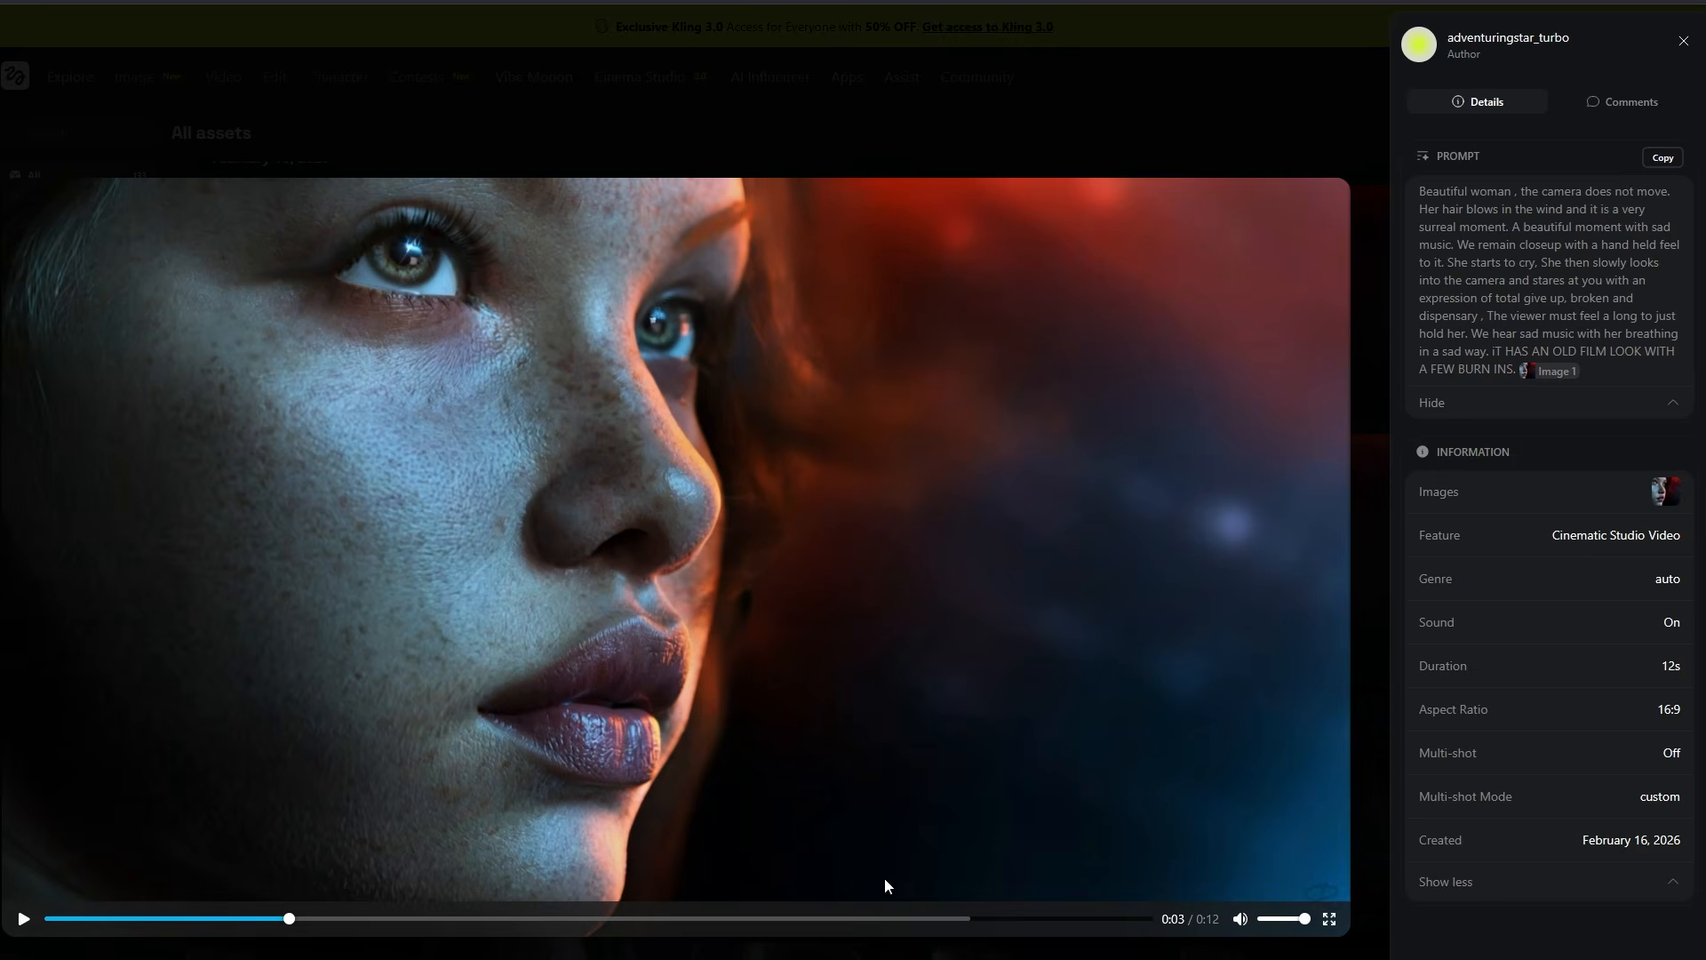
left_click(26, 920)
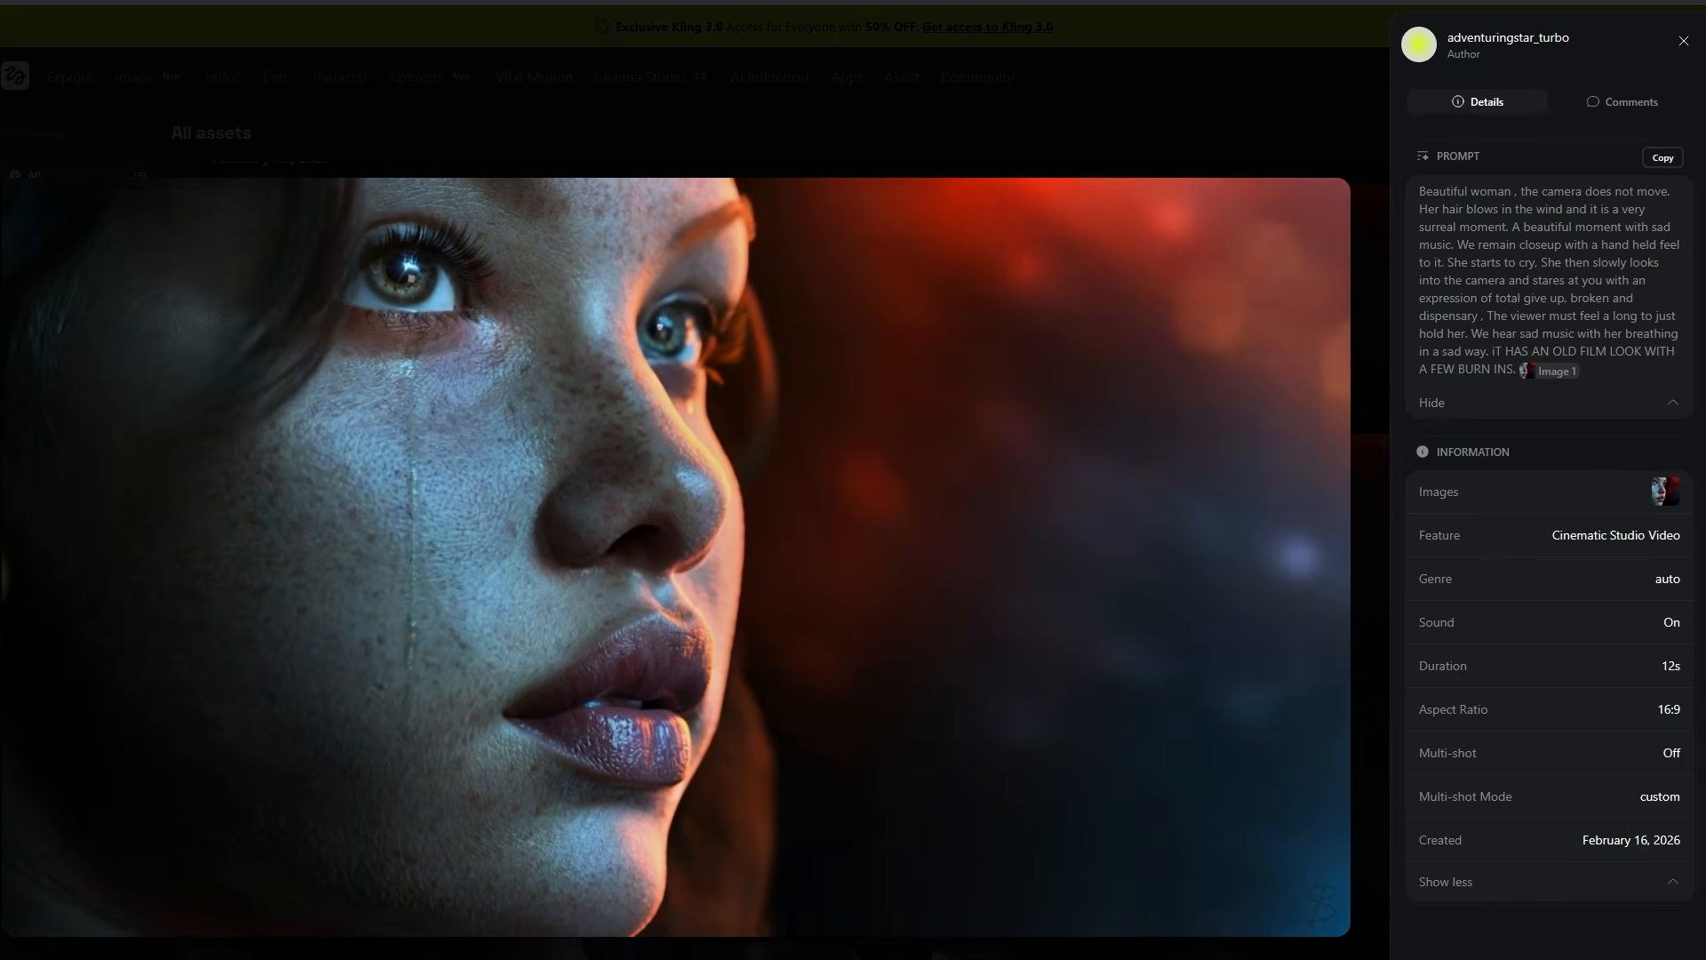
key("Escape")
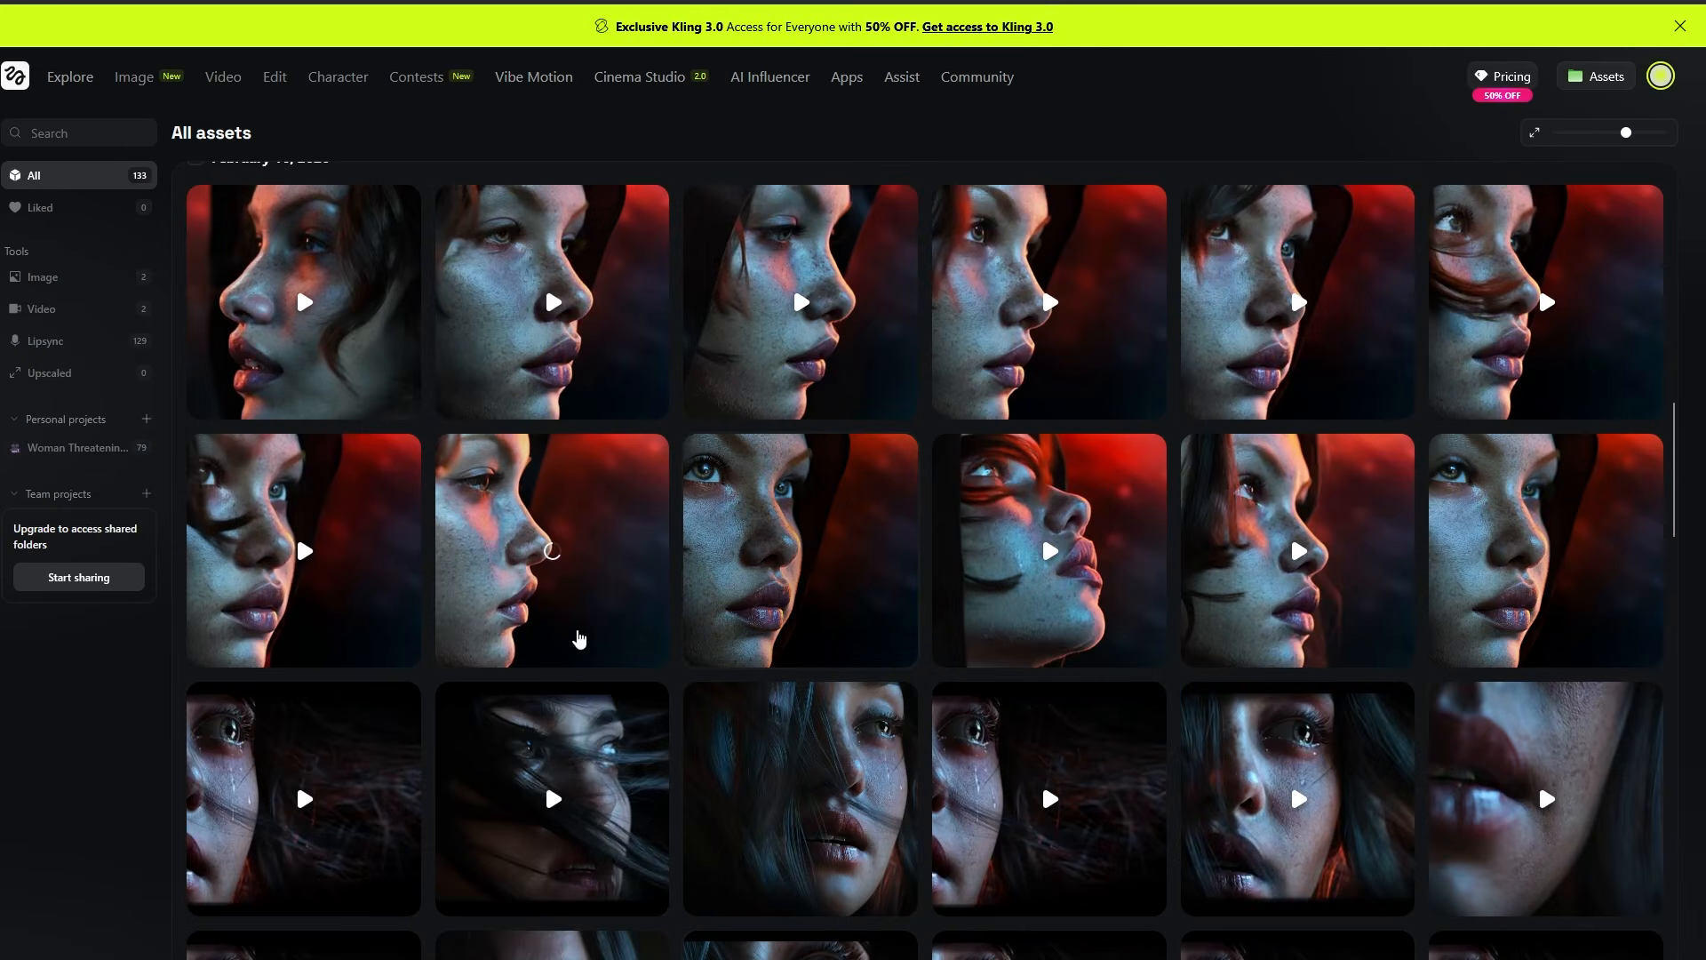
Step: Open the fifth video in the second row of the February 16, 2026 assets and read its full prompt
left_click(1239, 617)
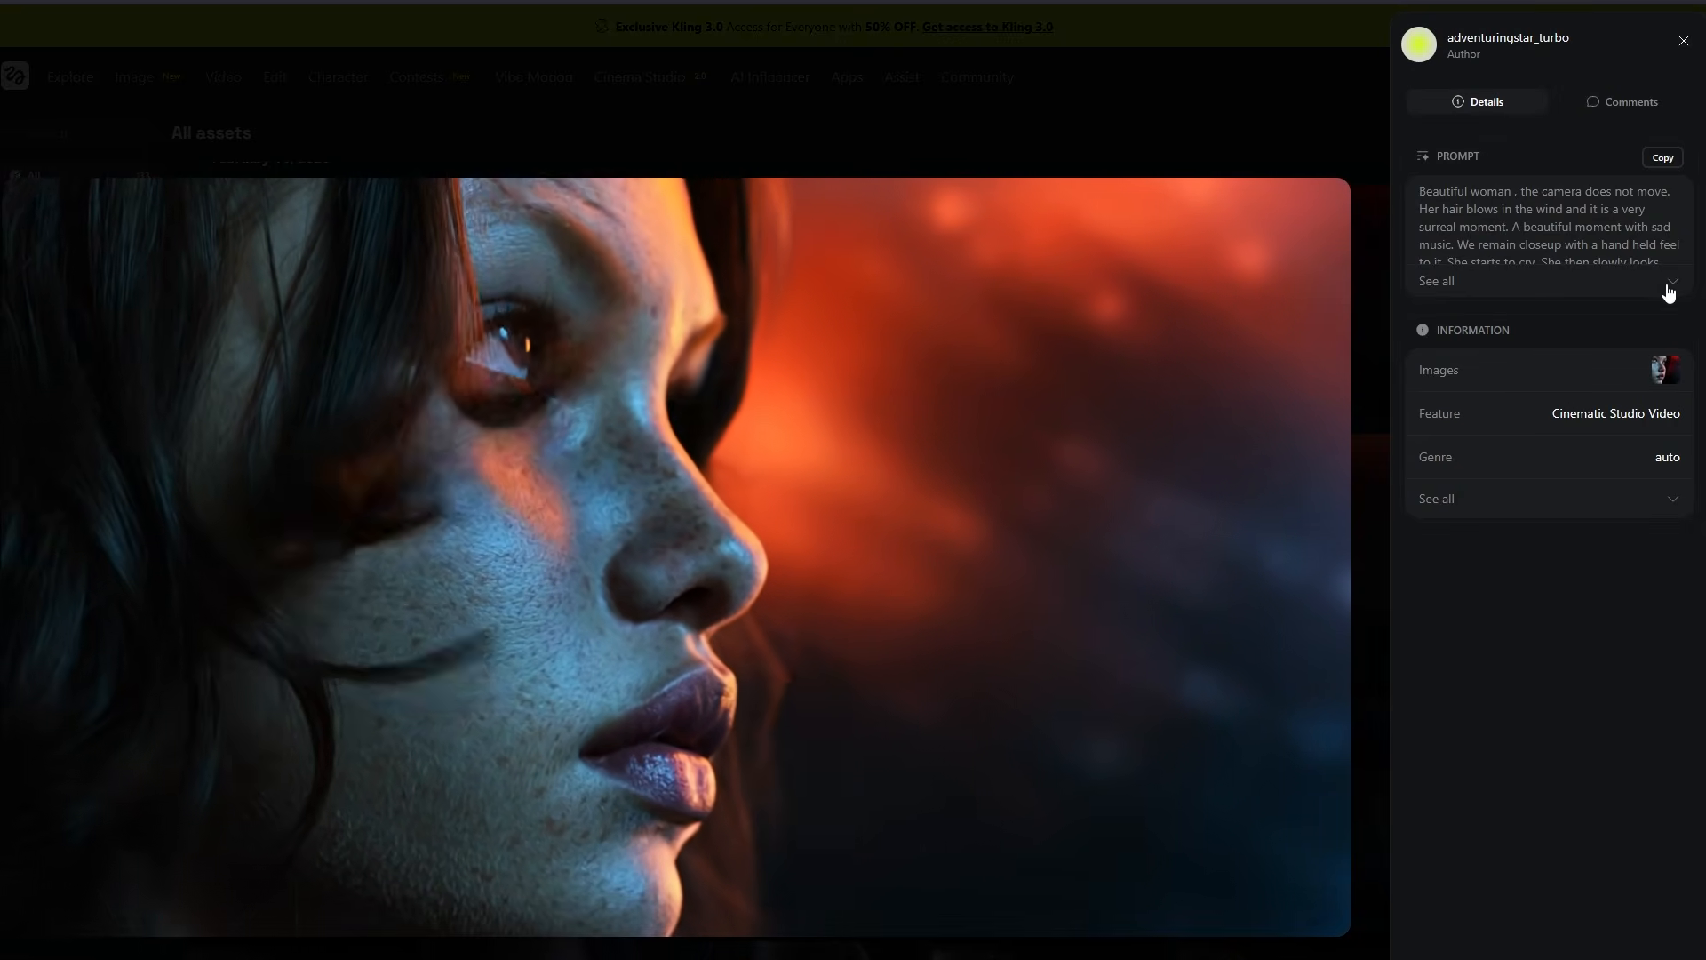
left_click(1665, 283)
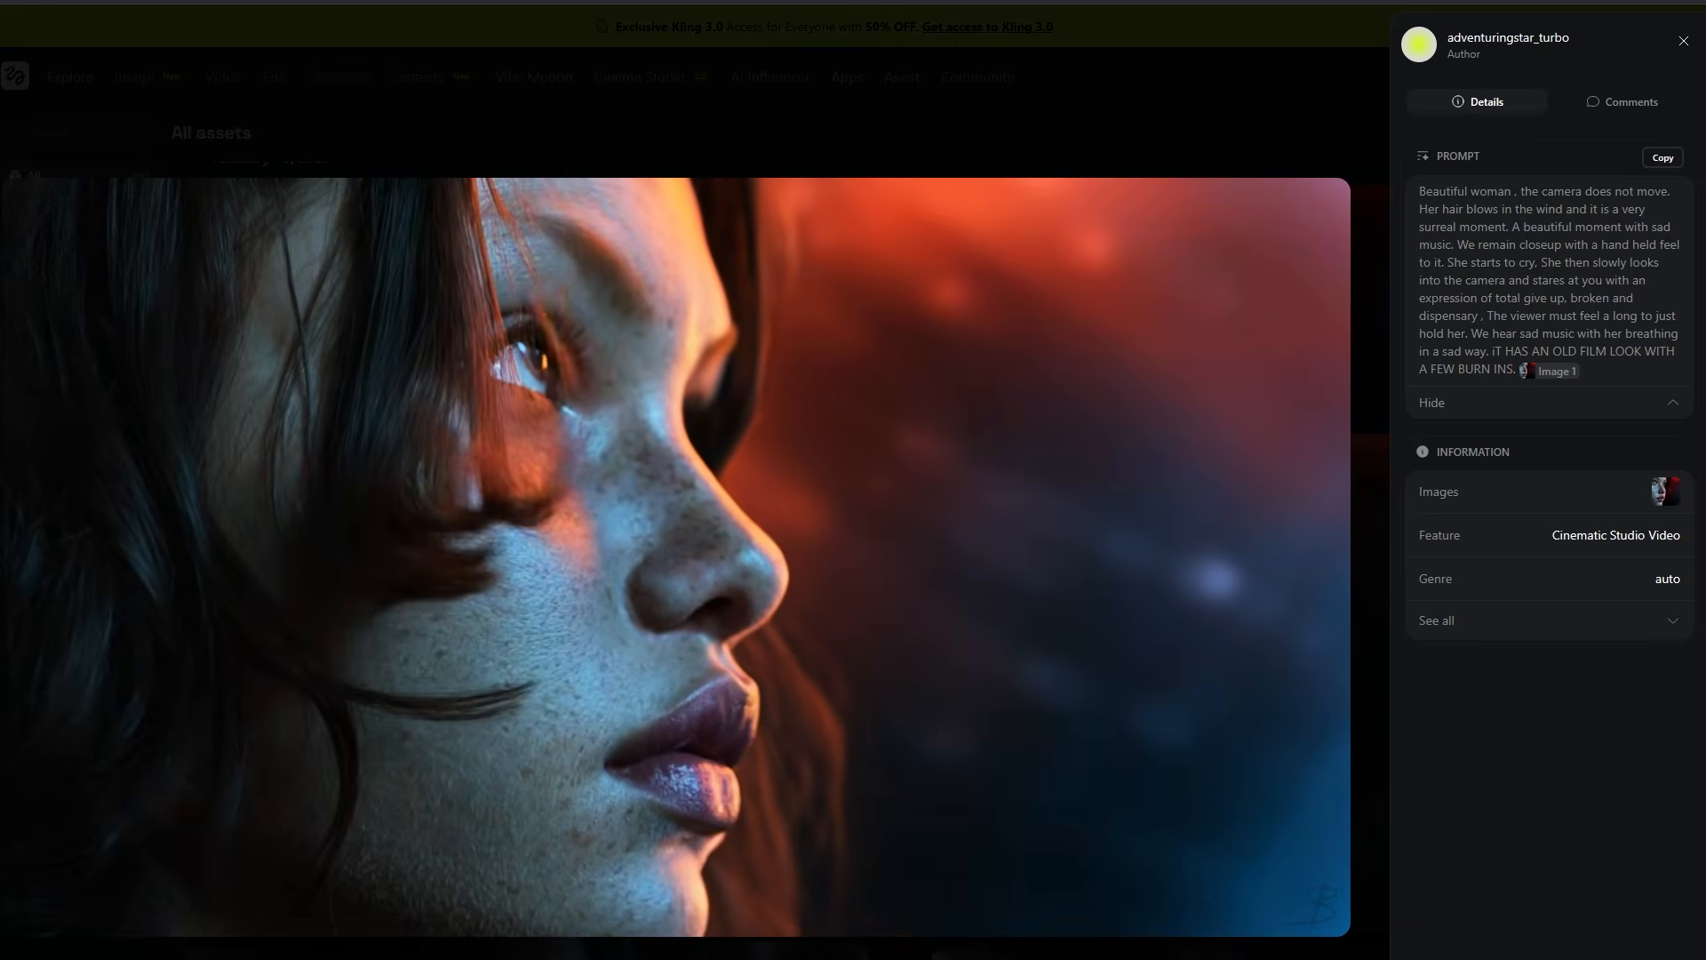
key("Escape")
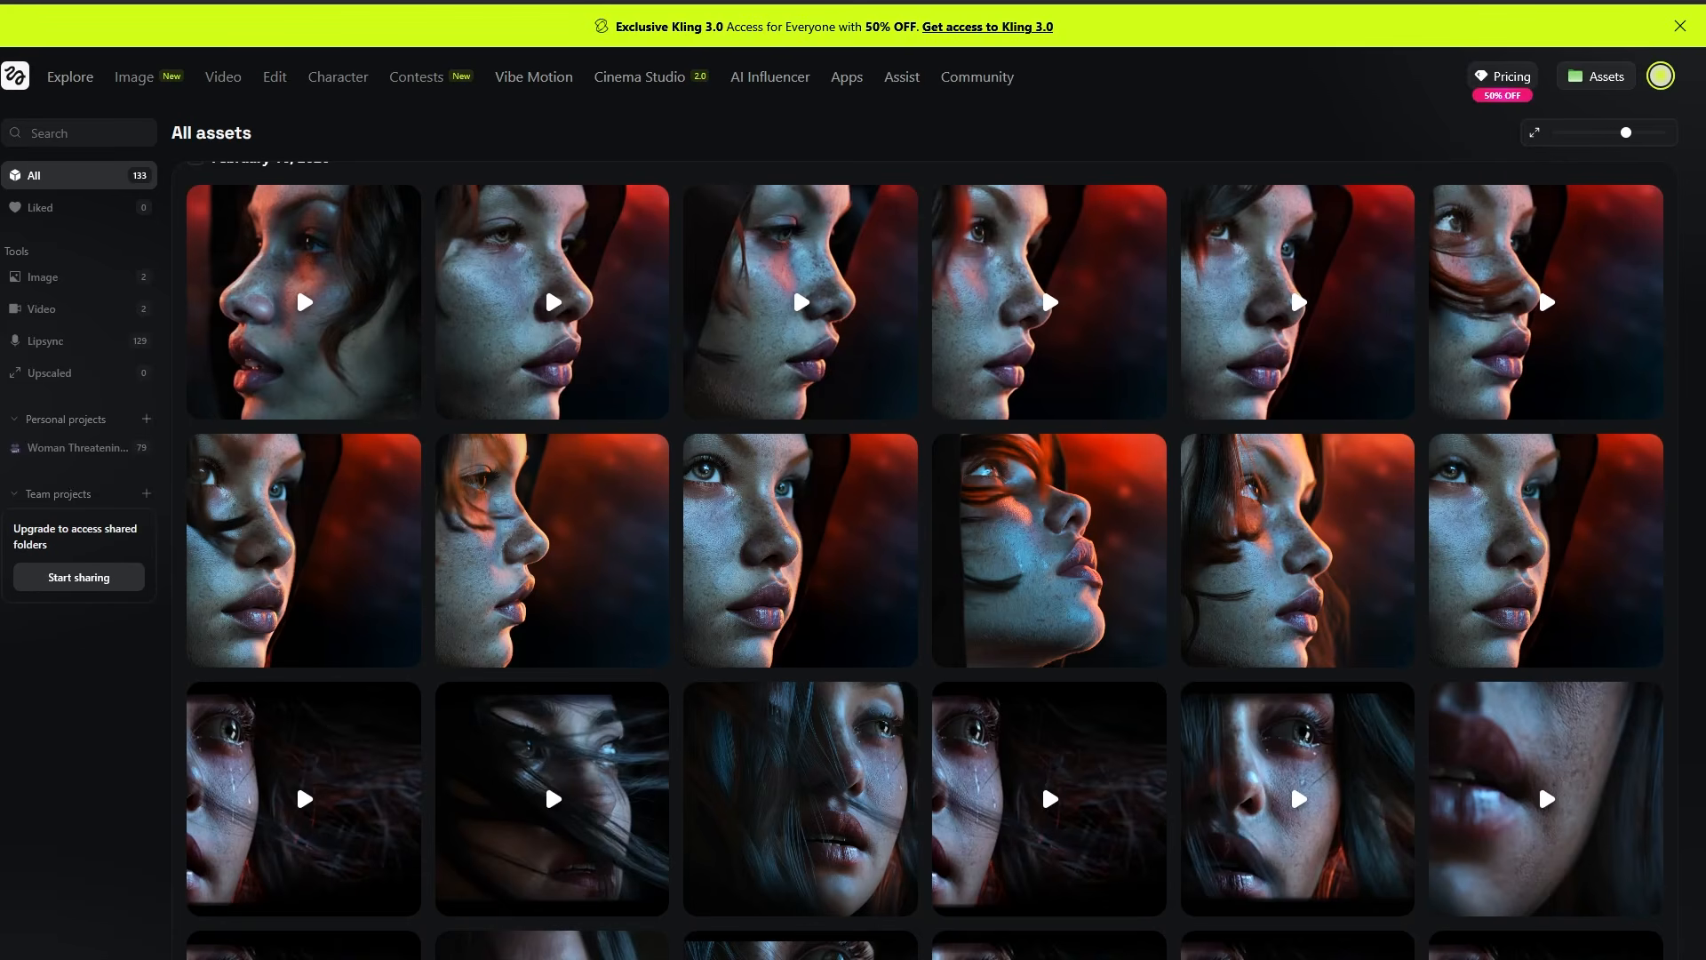
Step: Preview the second and first videos in the second row of the February 16, 2026 assets
left_click(626, 635)
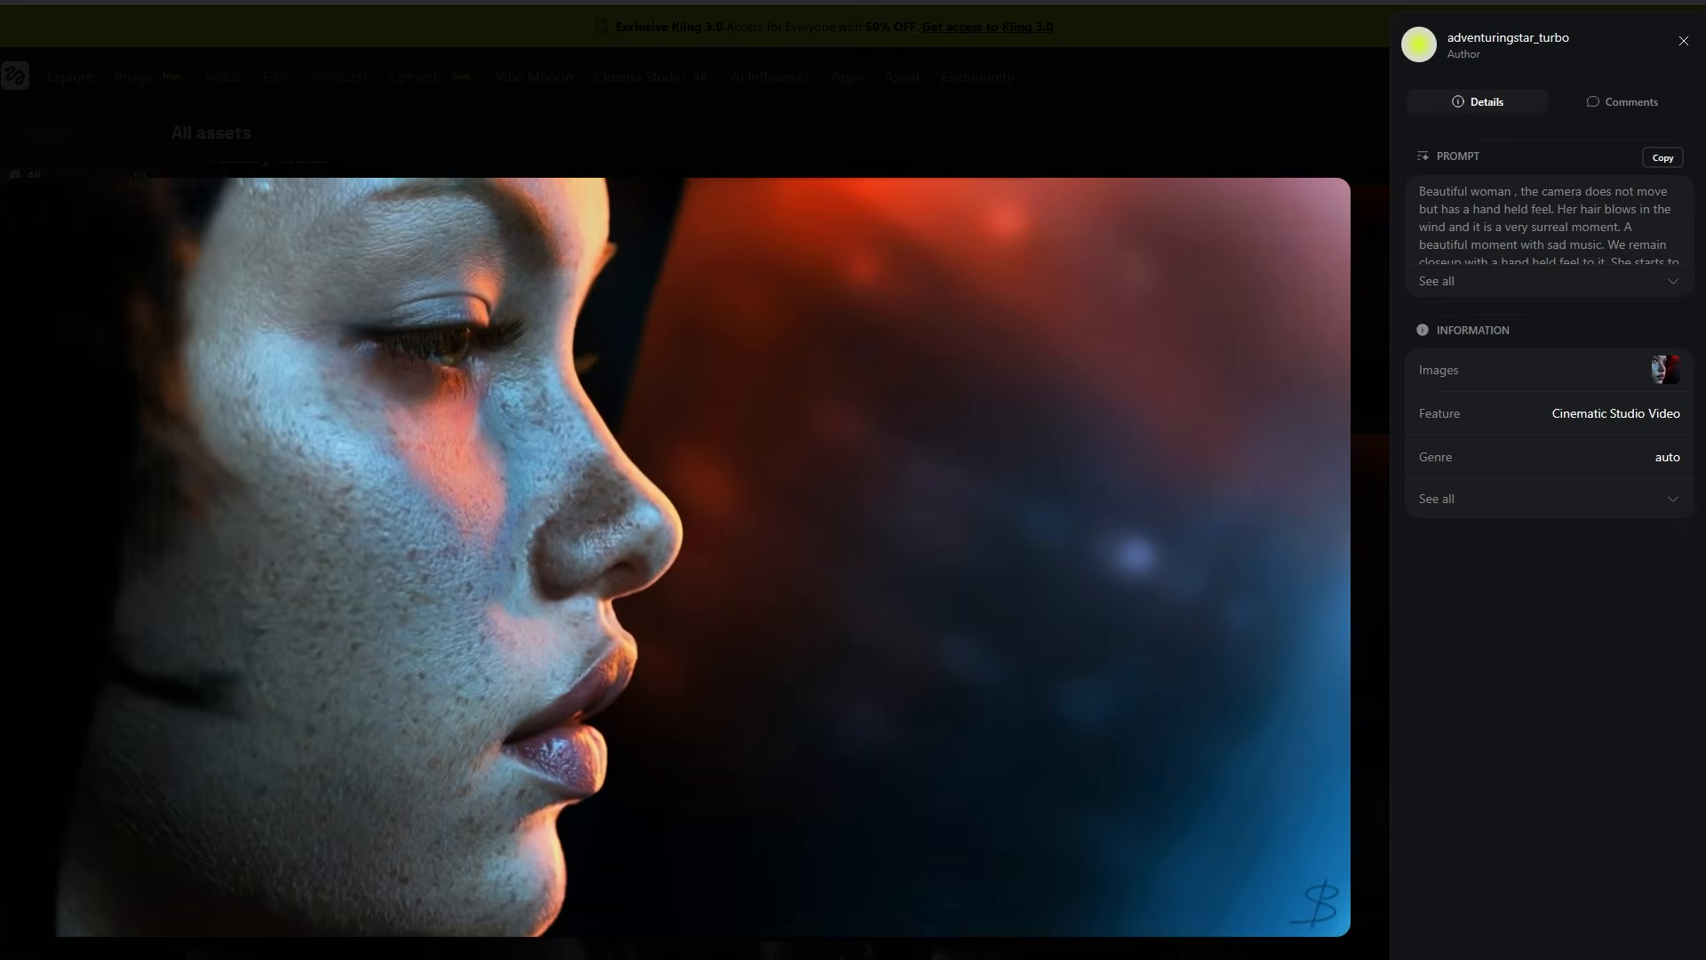
key("Escape")
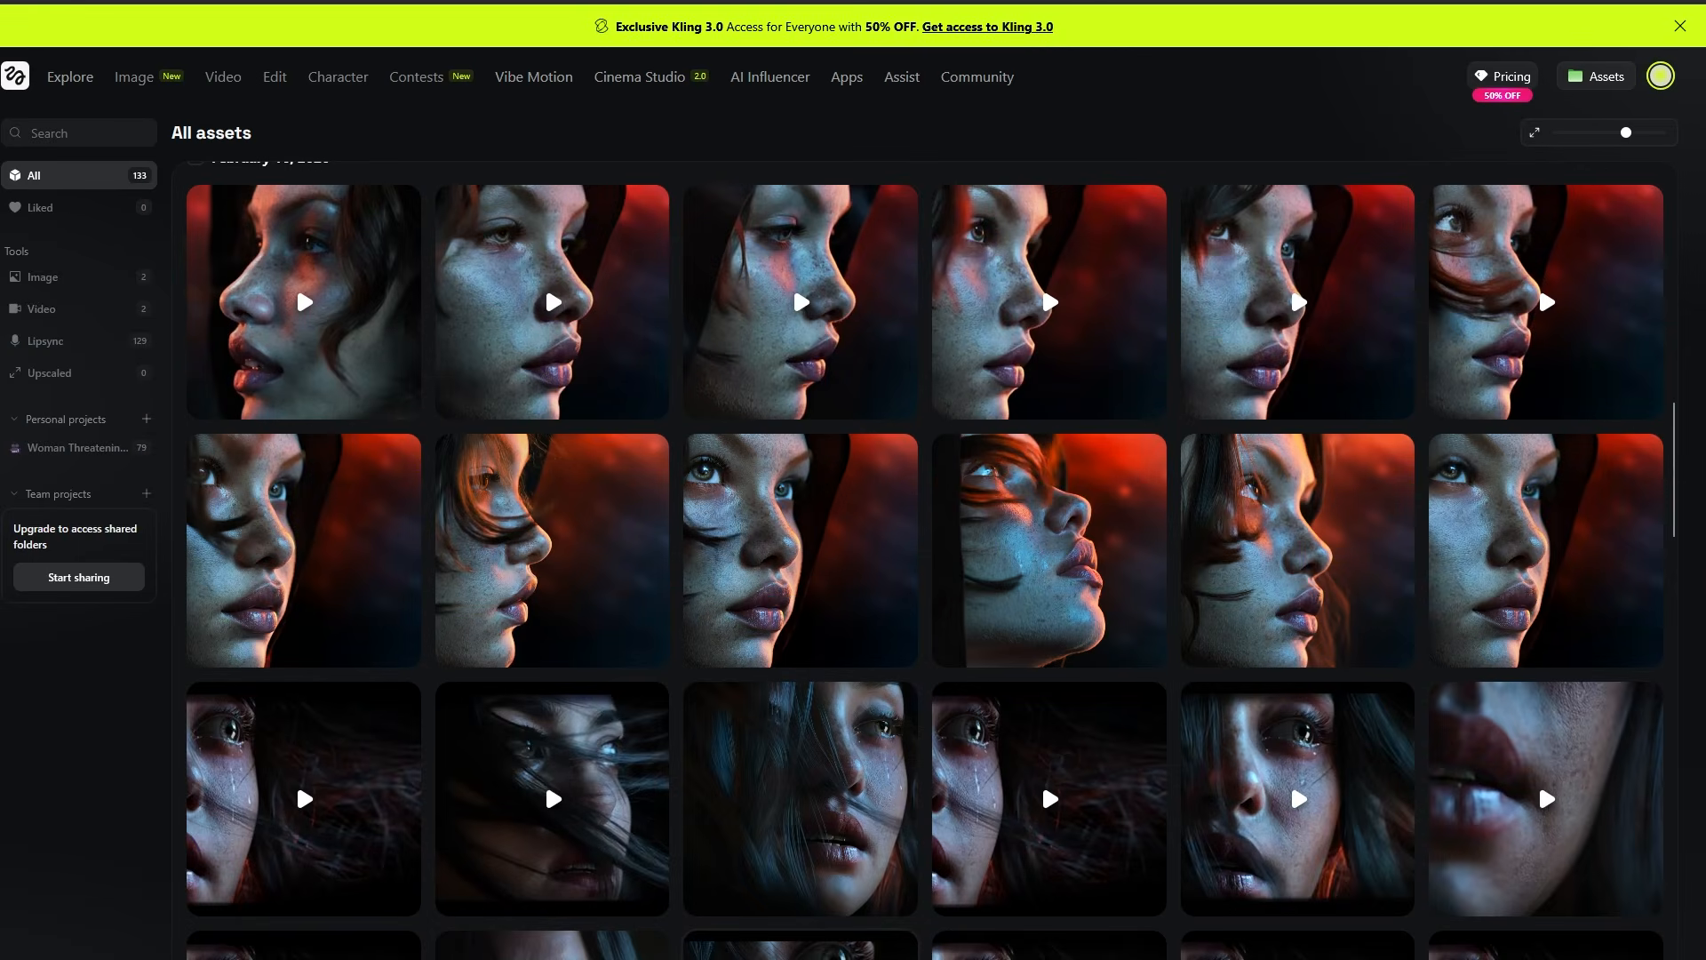
left_click(326, 588)
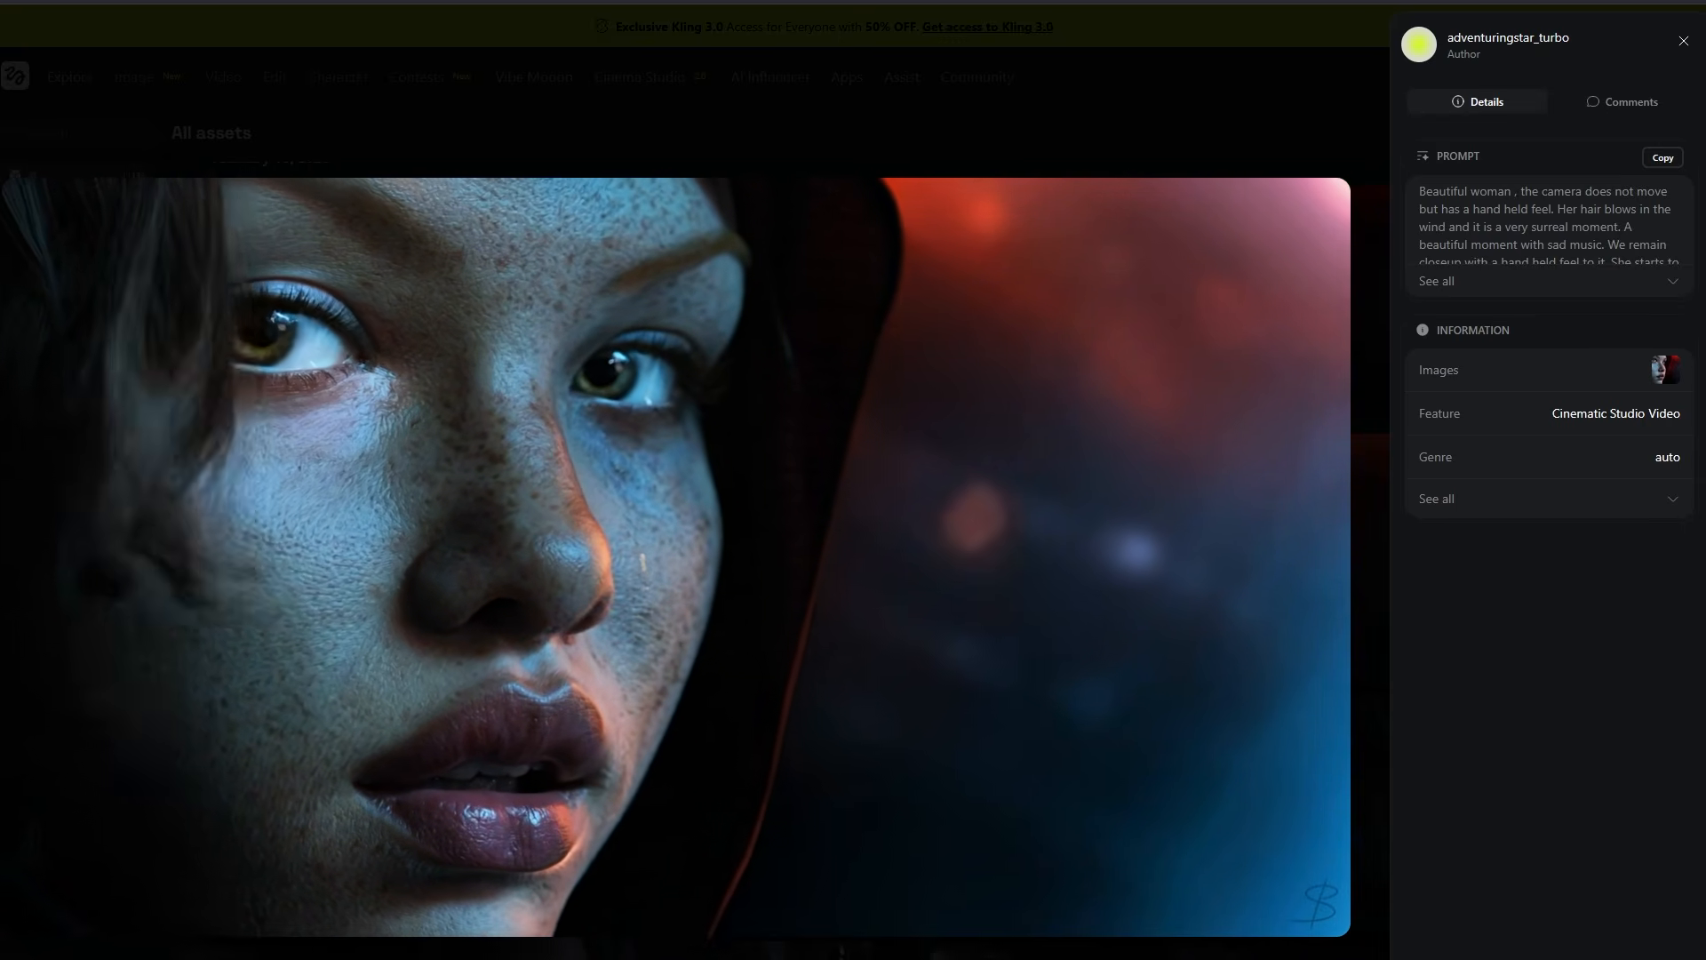
key("Escape")
Step: Open the fourth video in the first February 16, 2026 row and examine the sad-music and old-film-burn sentences ending its prompt
left_click(1022, 364)
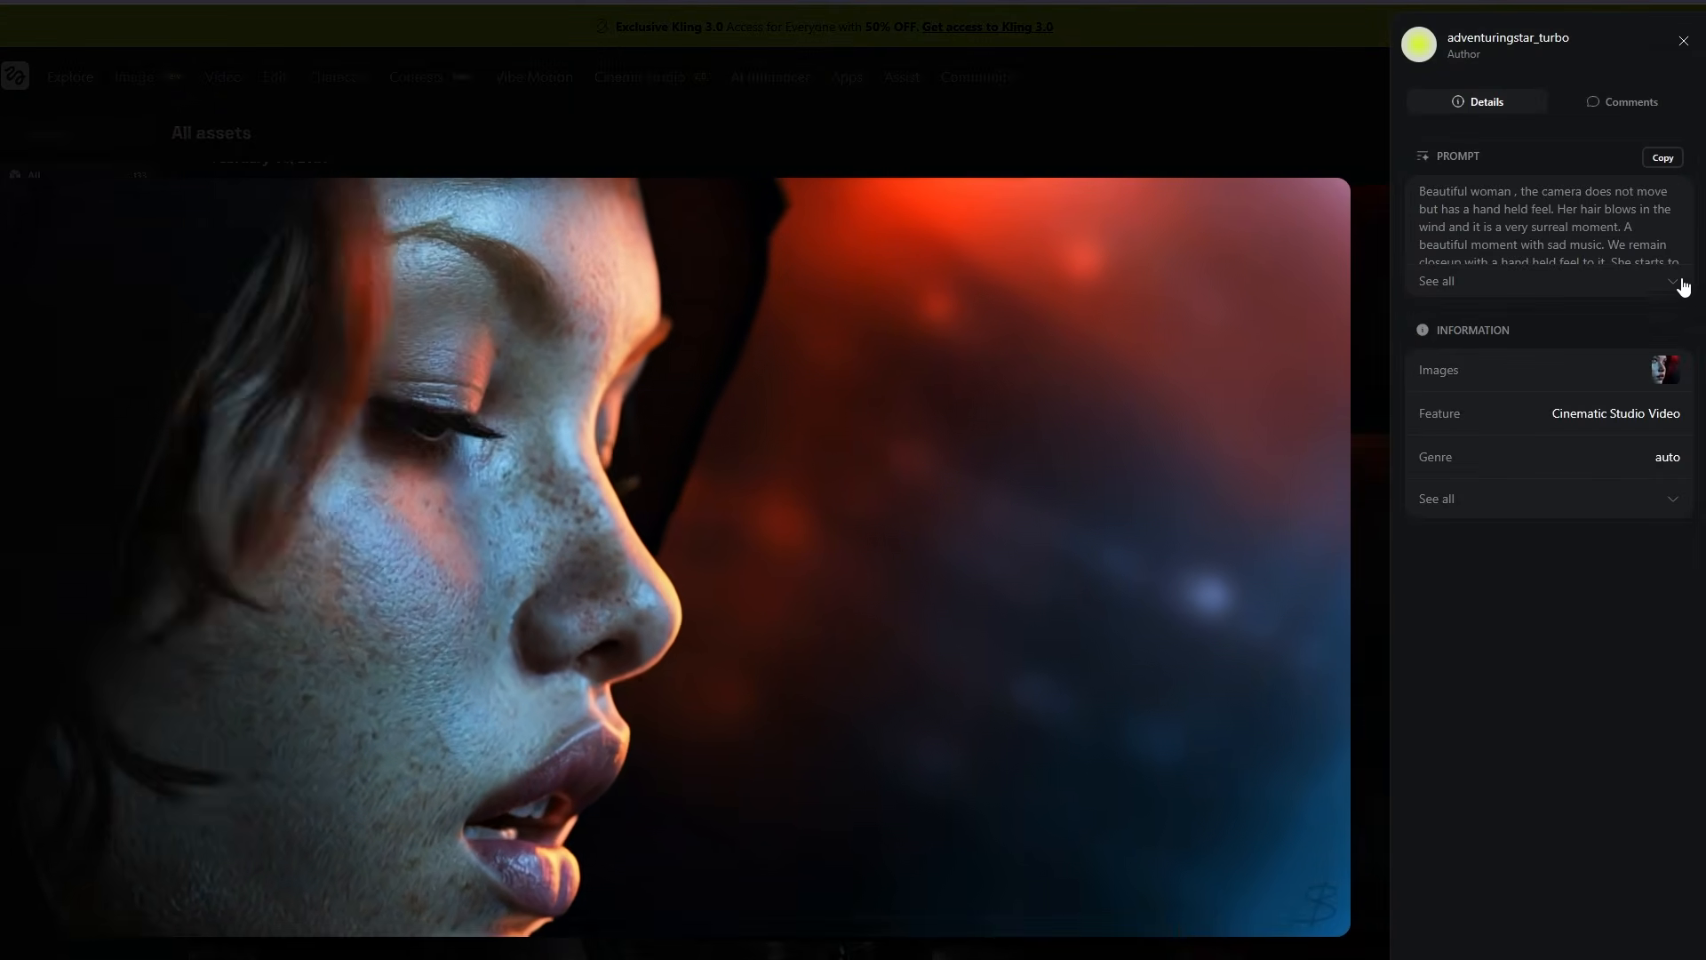
left_click(1676, 281)
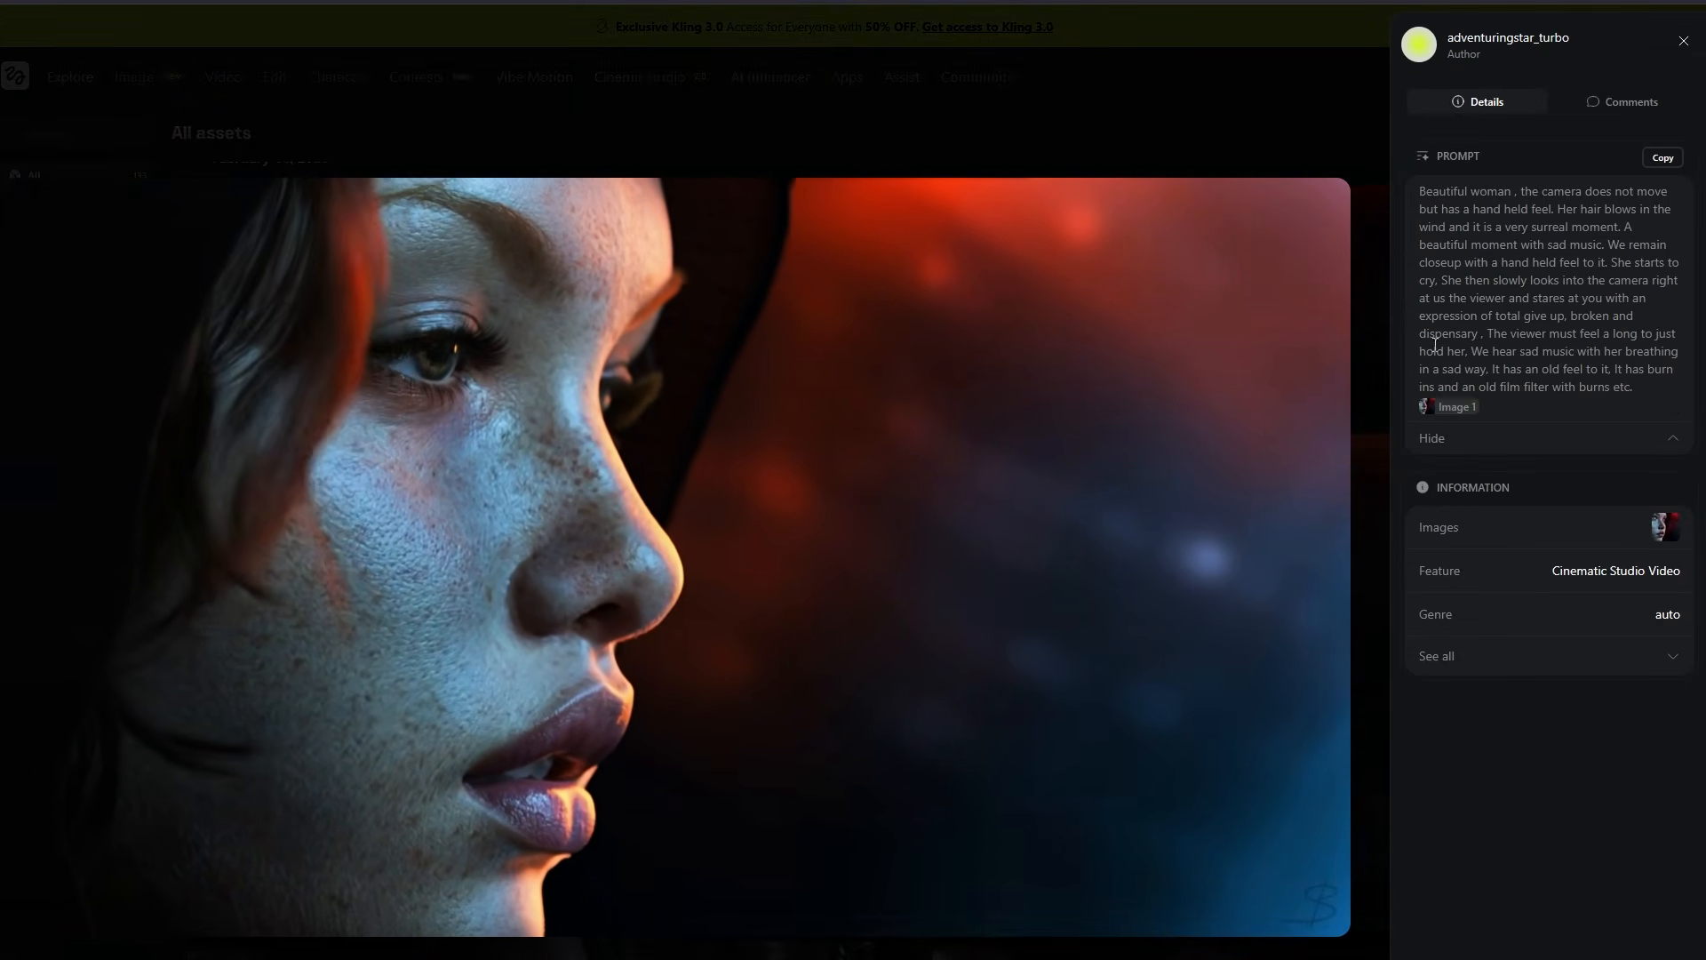
left_click_drag(1455, 351, 1634, 388)
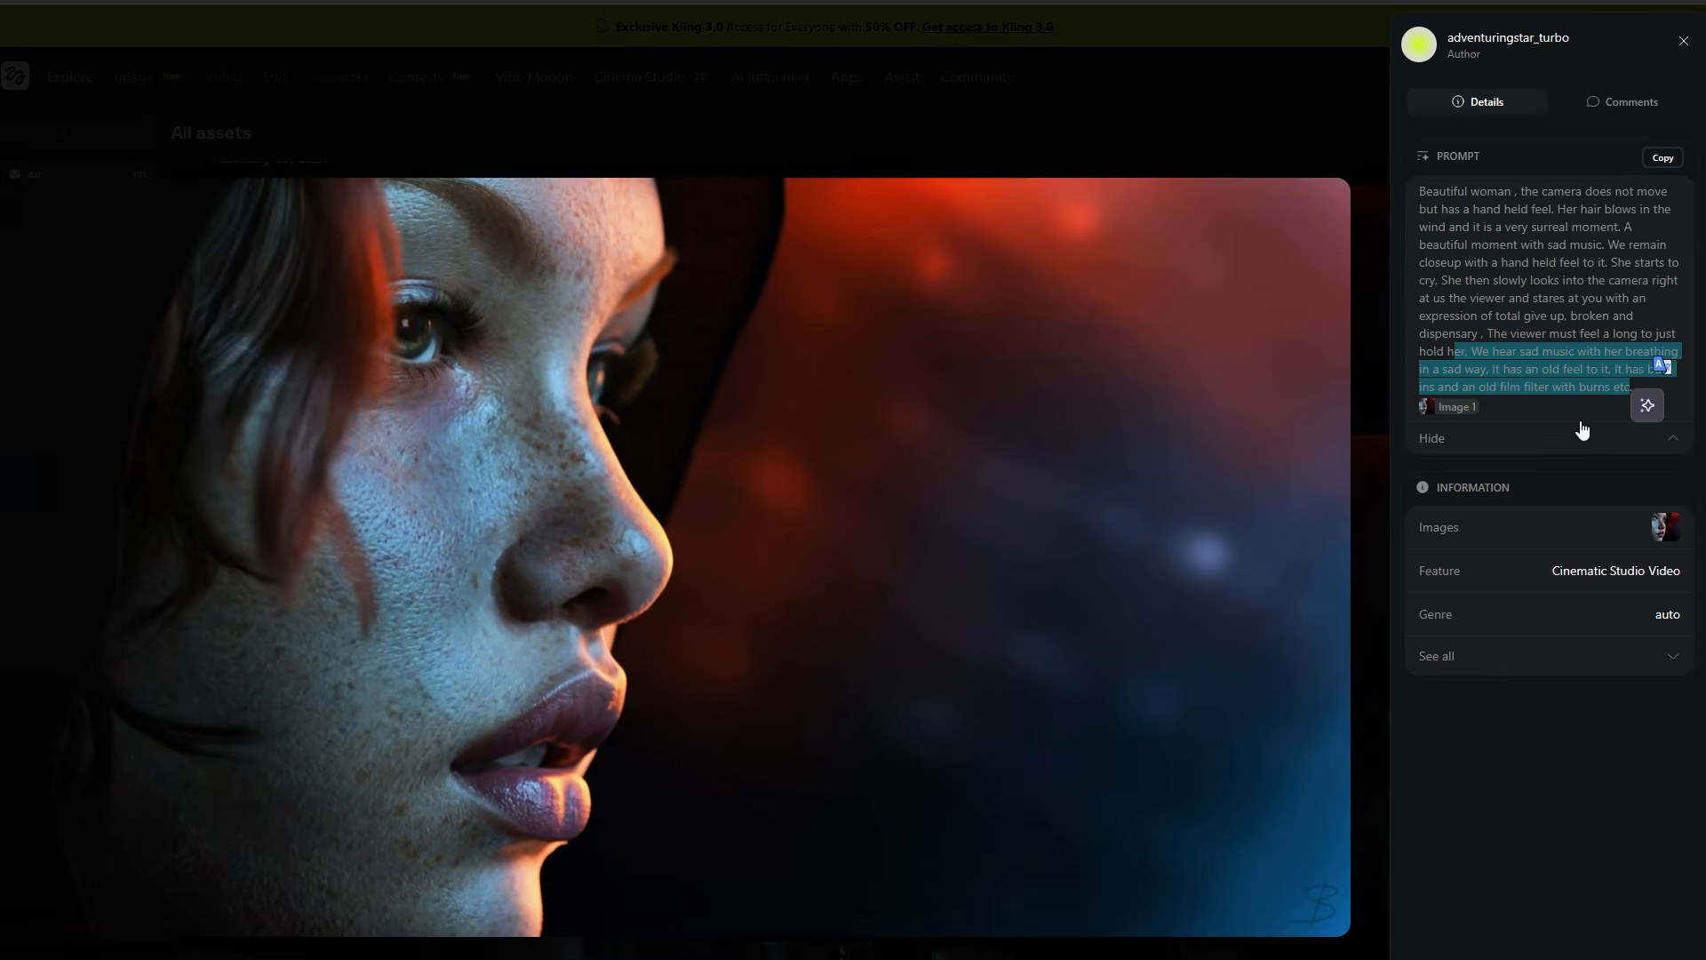
left_click(1556, 412)
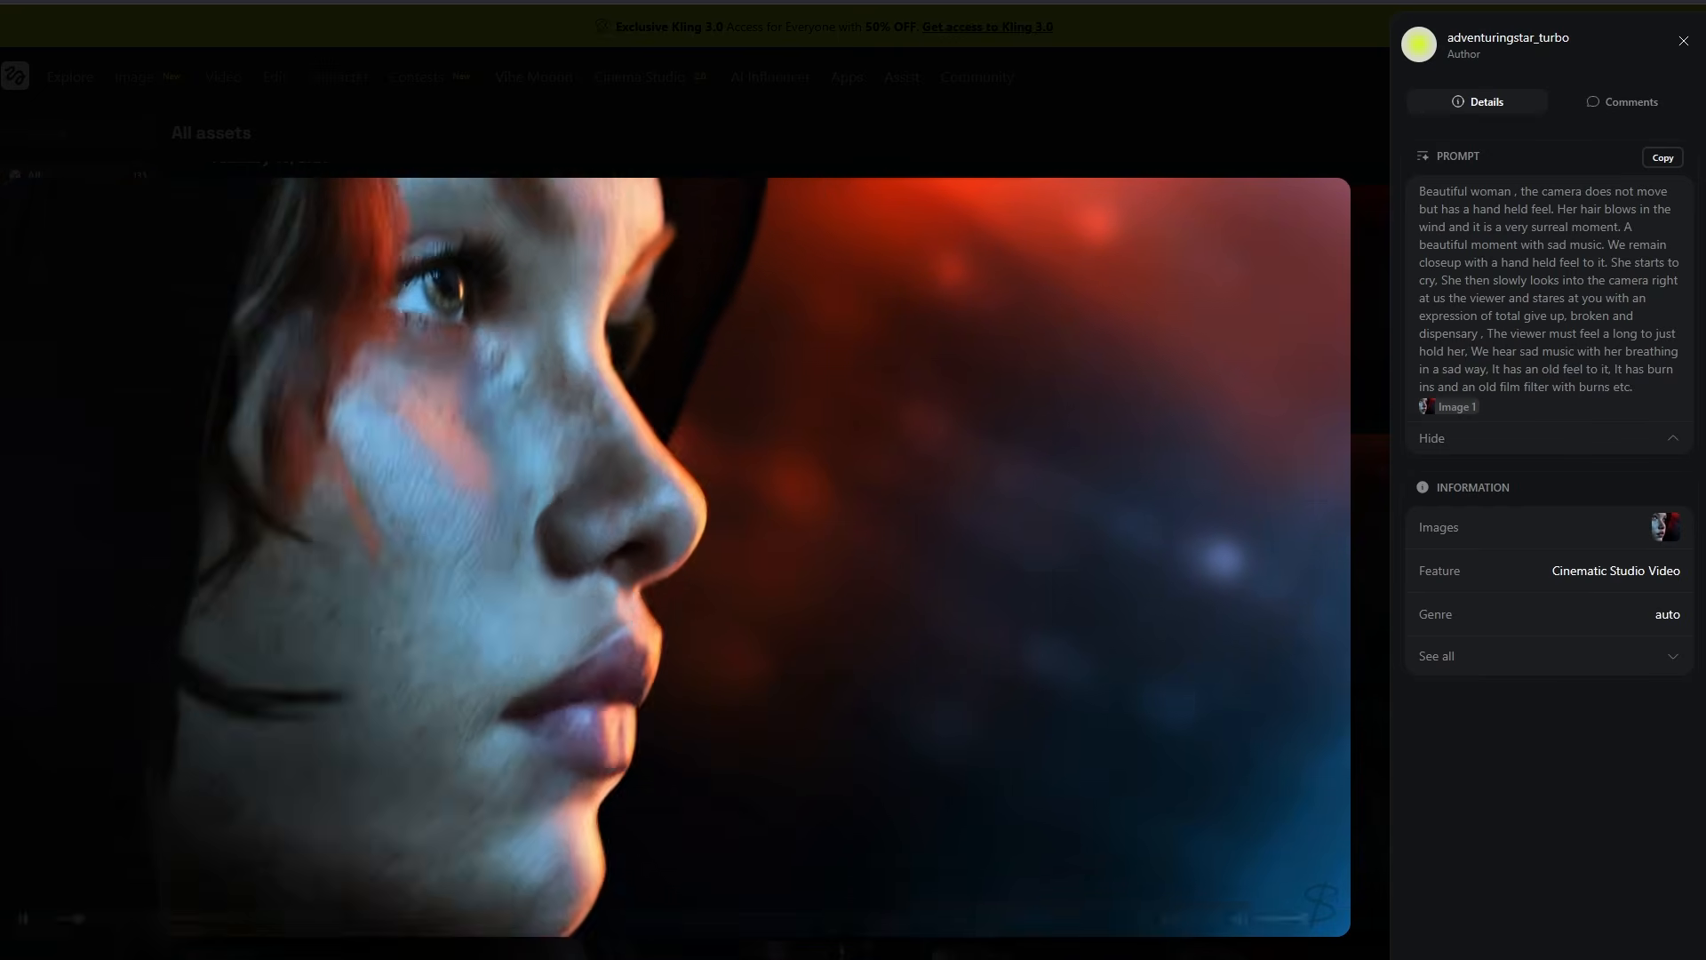
key("Escape")
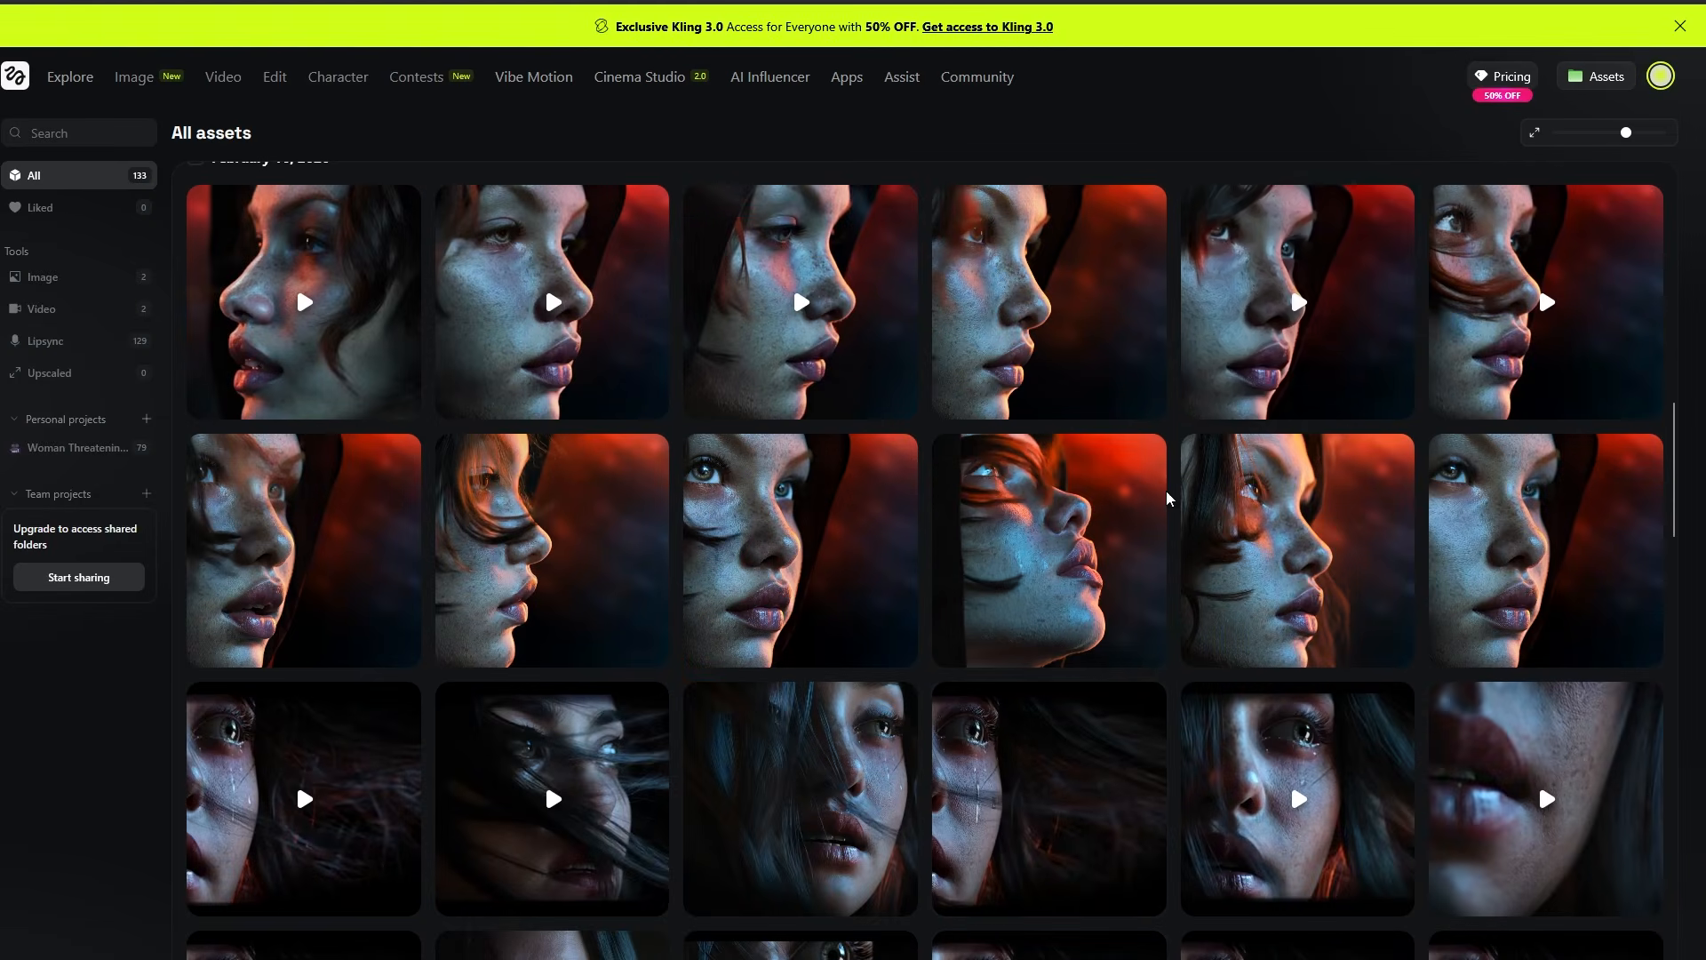
Step: Open the third video in the row just above the February 16, 2026 group and read its full prompt
scroll(1167, 498, "up", 4)
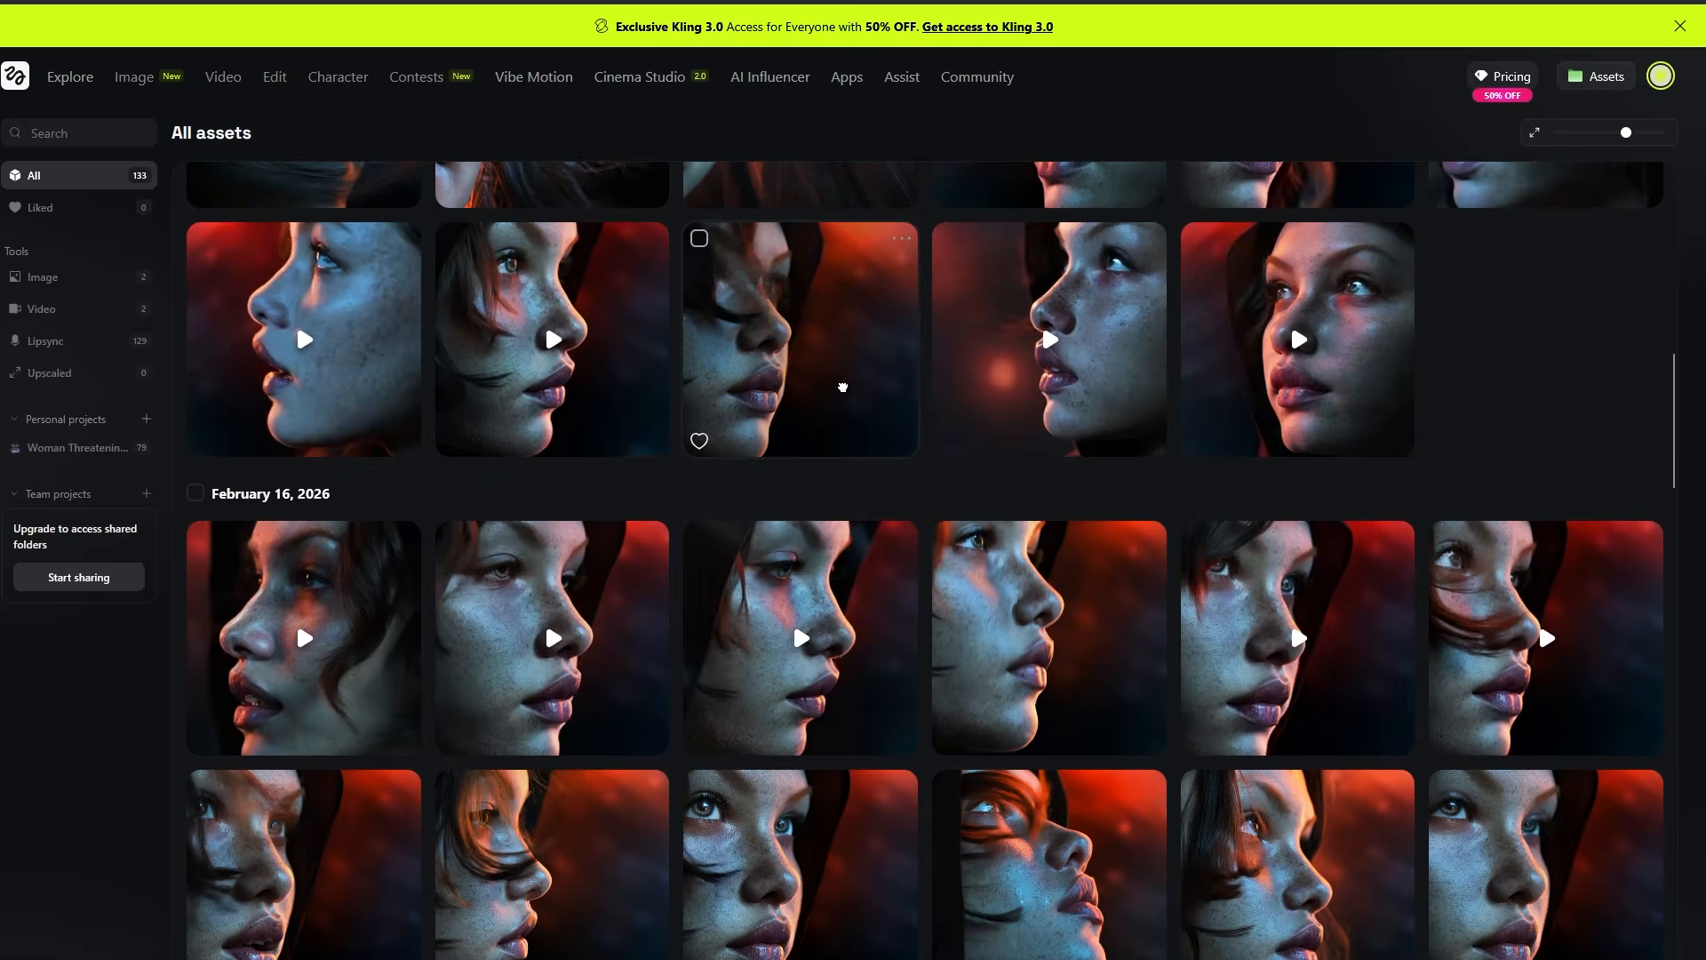
left_click(842, 386)
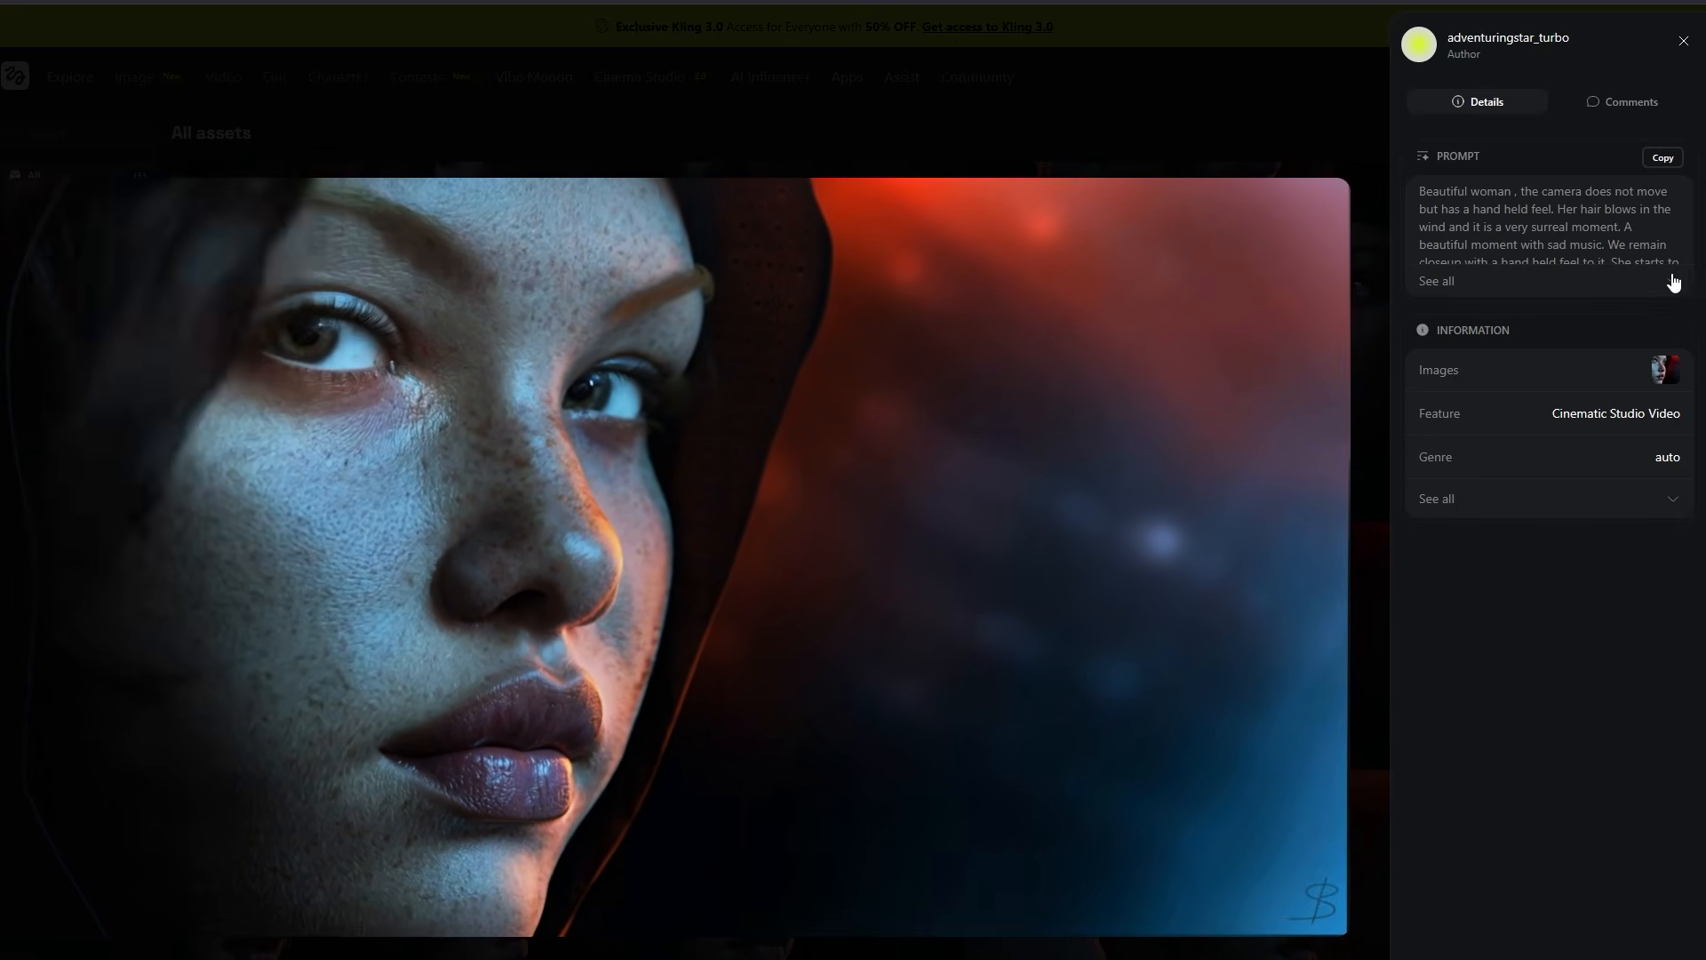
left_click(1662, 280)
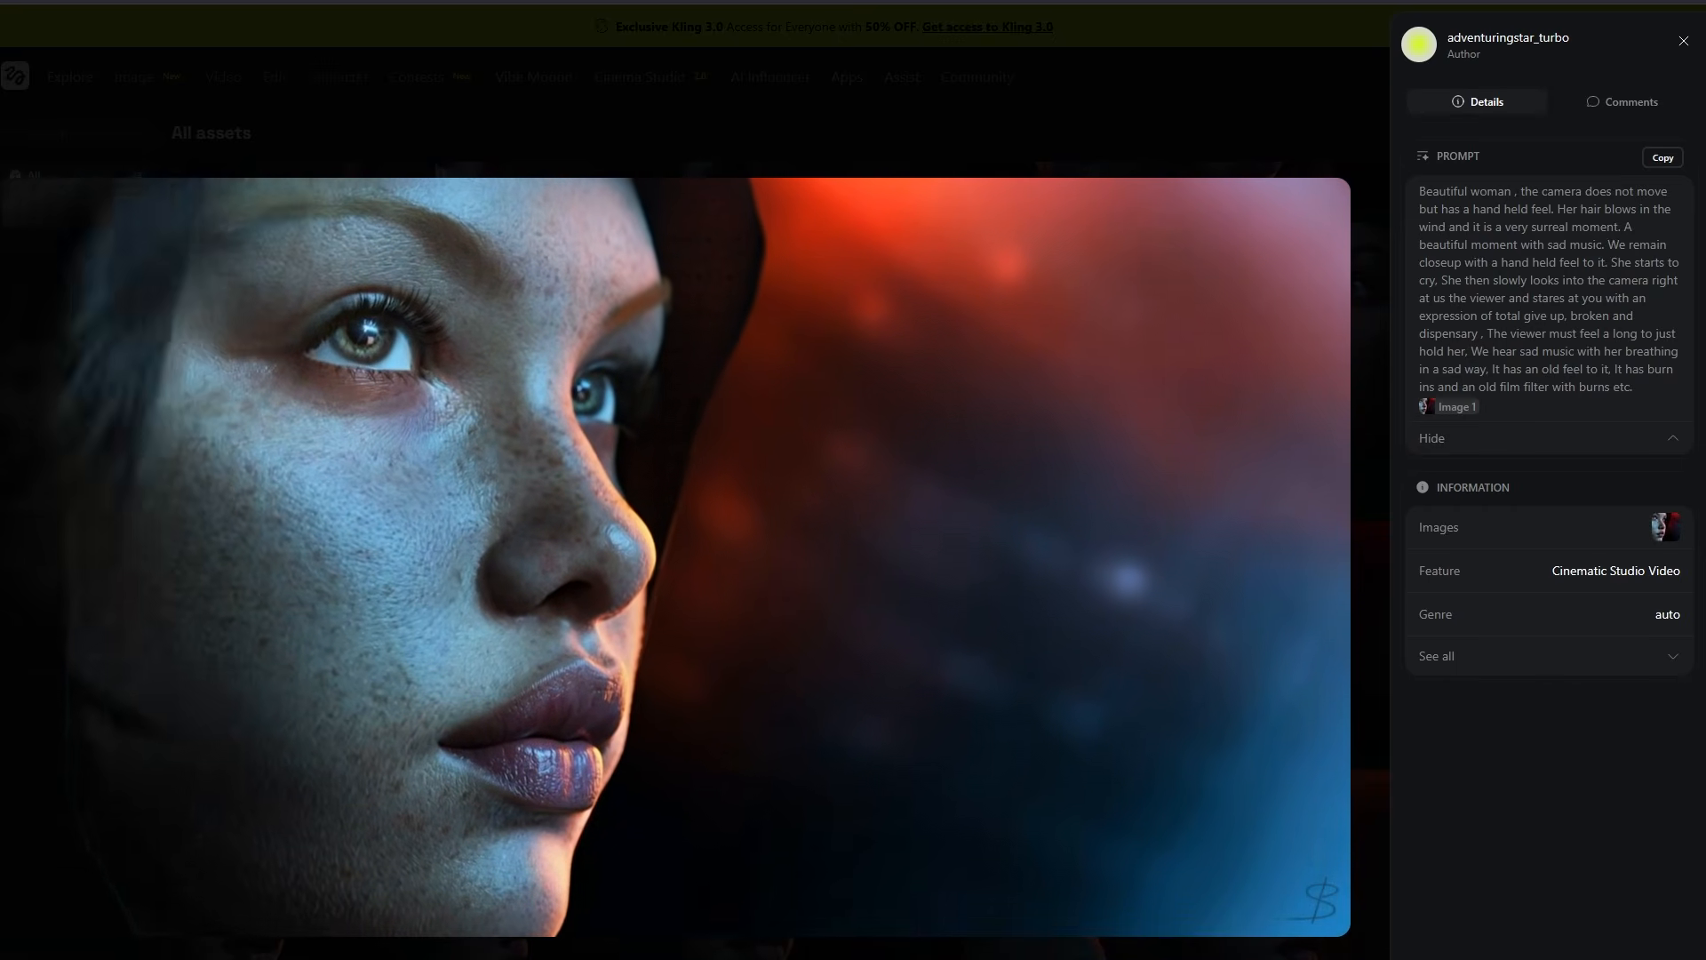
key("Escape")
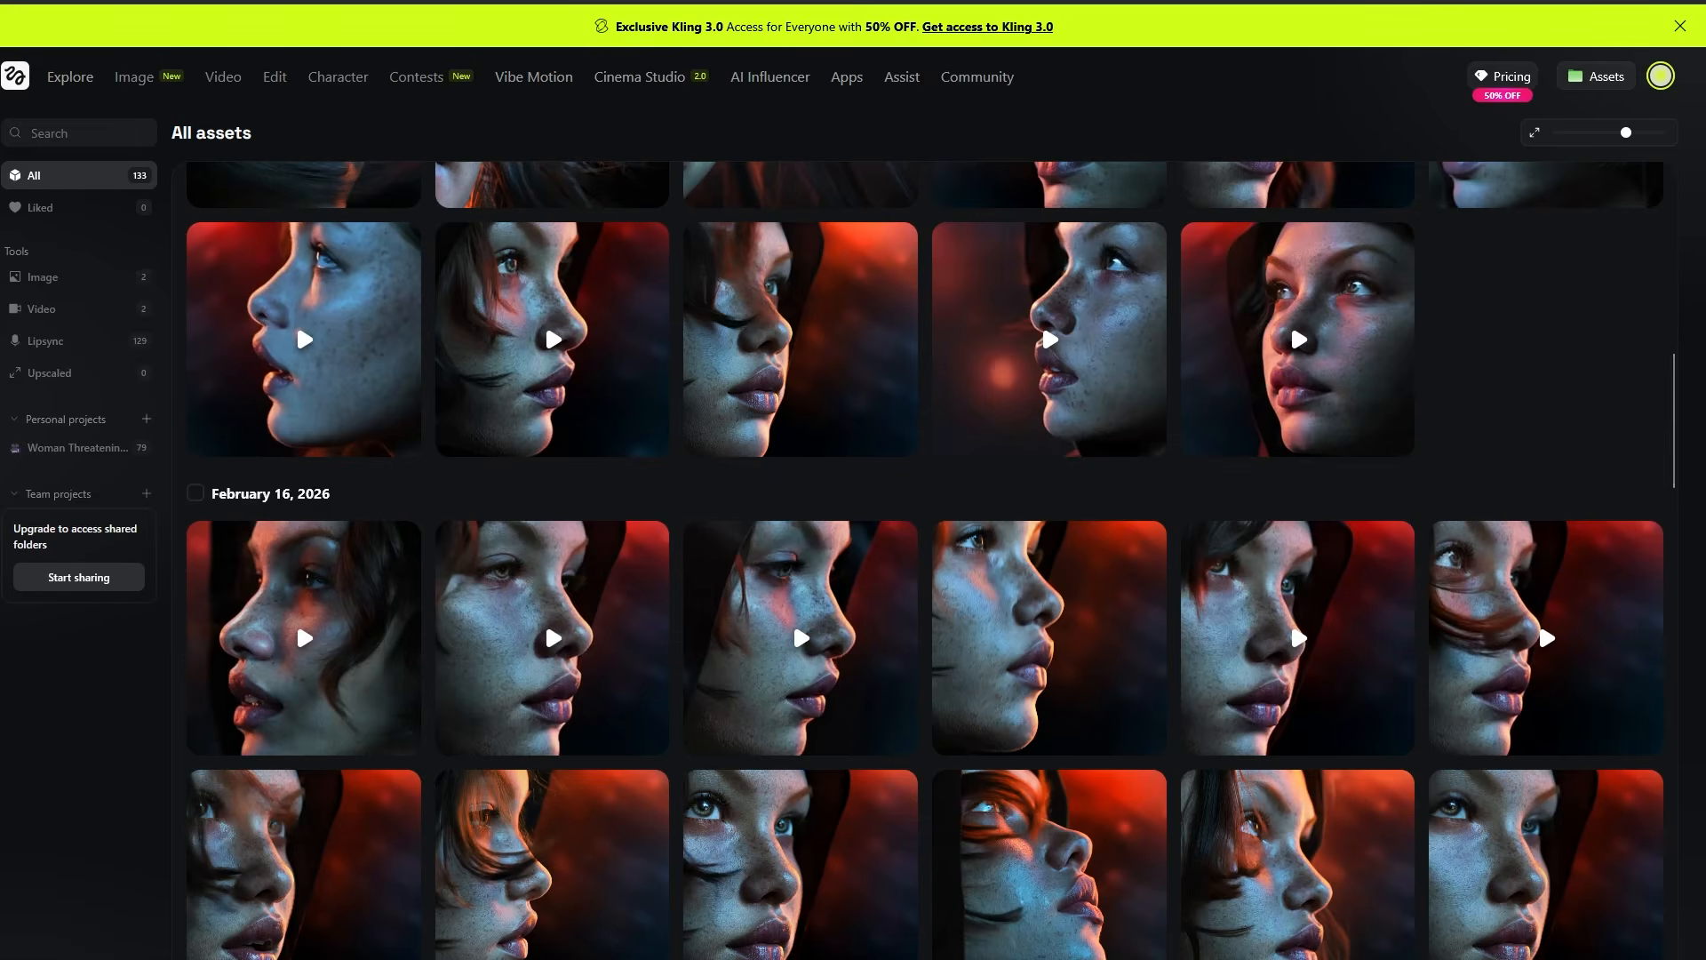
Step: Preview two Handheld-preset videos of the hooded woman with windblown hair among the newer assets
scroll(998, 931, "up", 8)
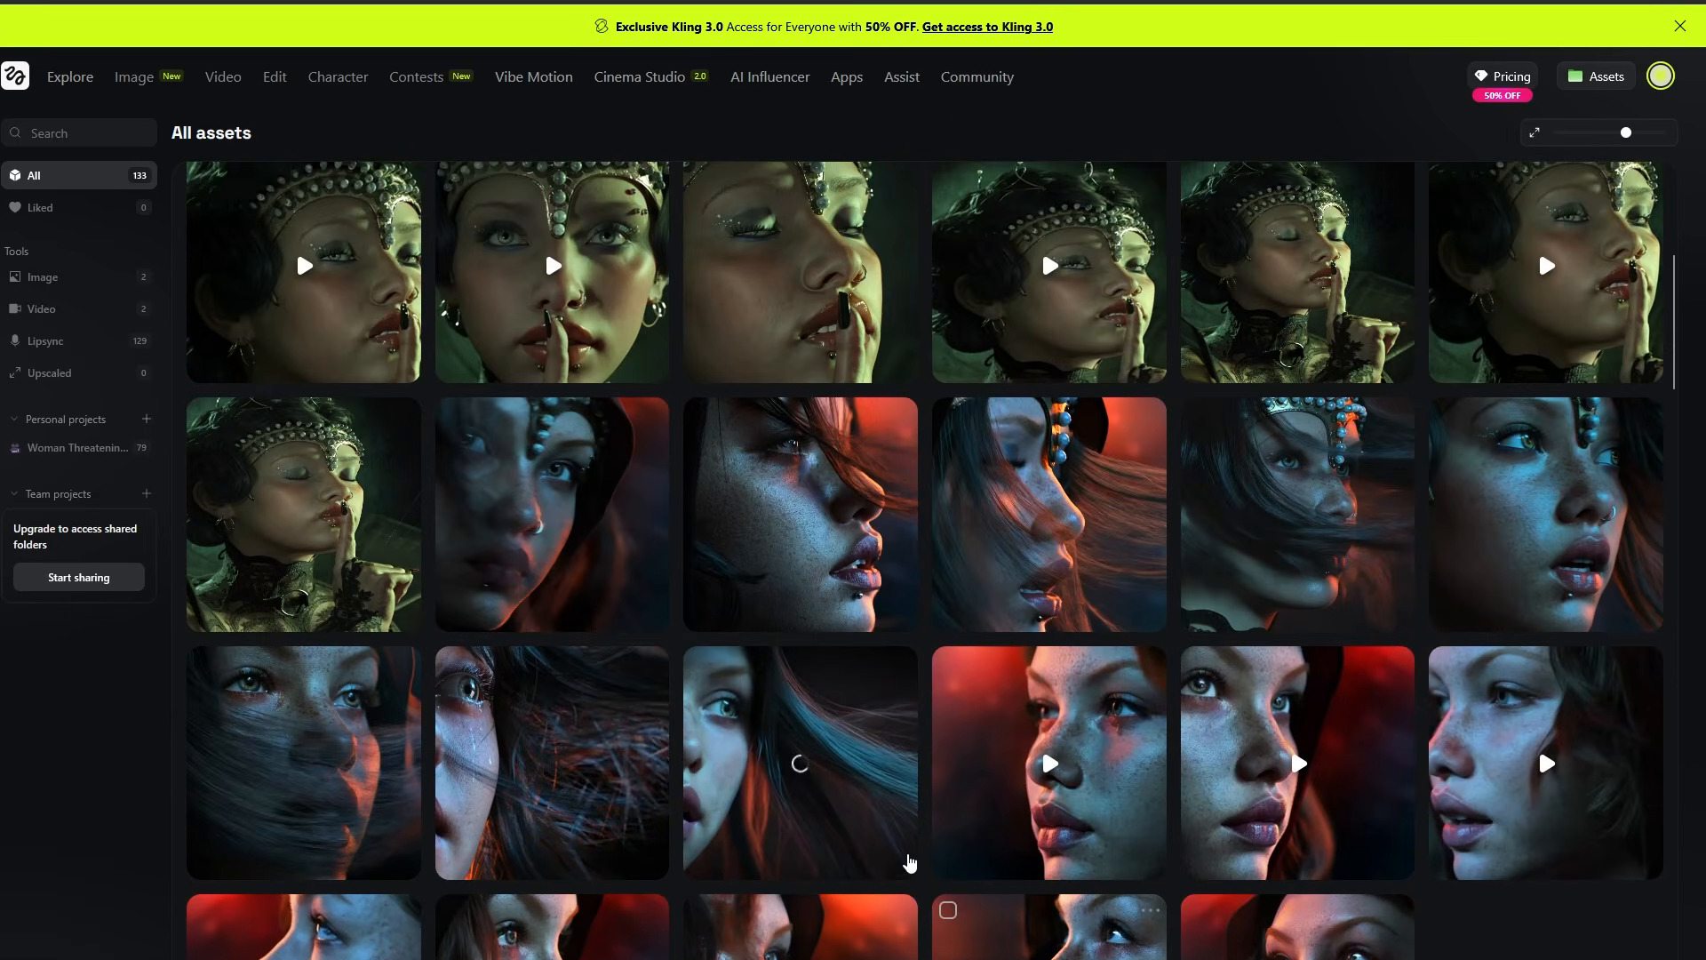
left_click(321, 743)
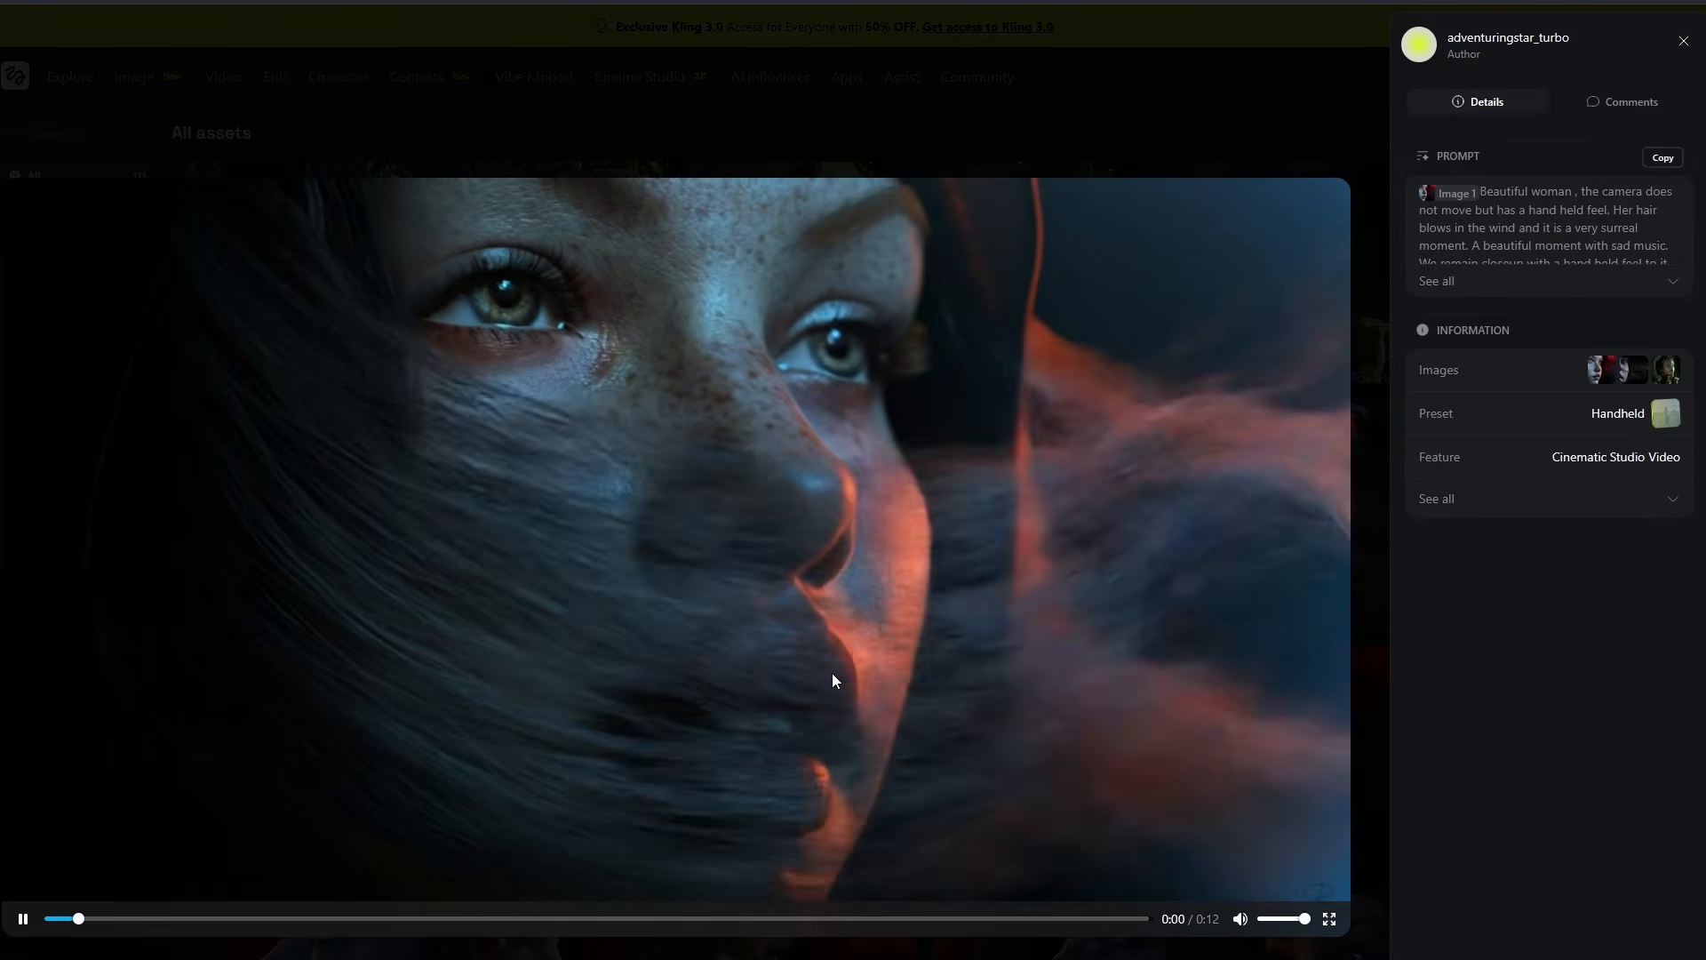
key("Escape")
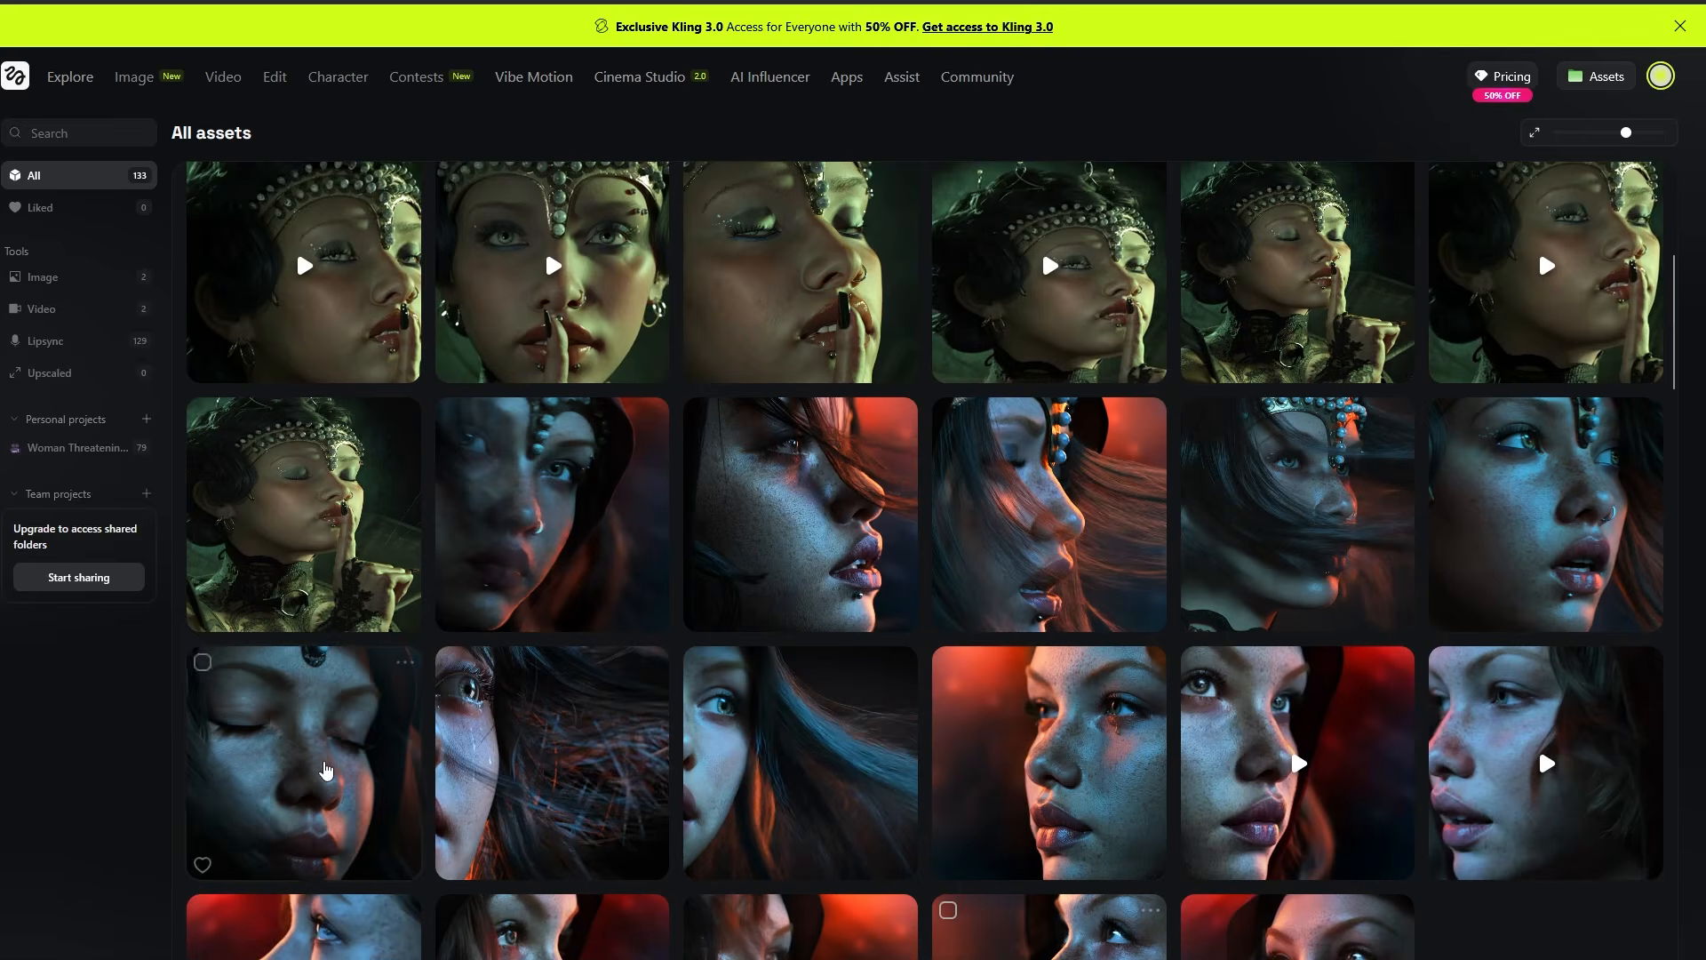
left_click(647, 735)
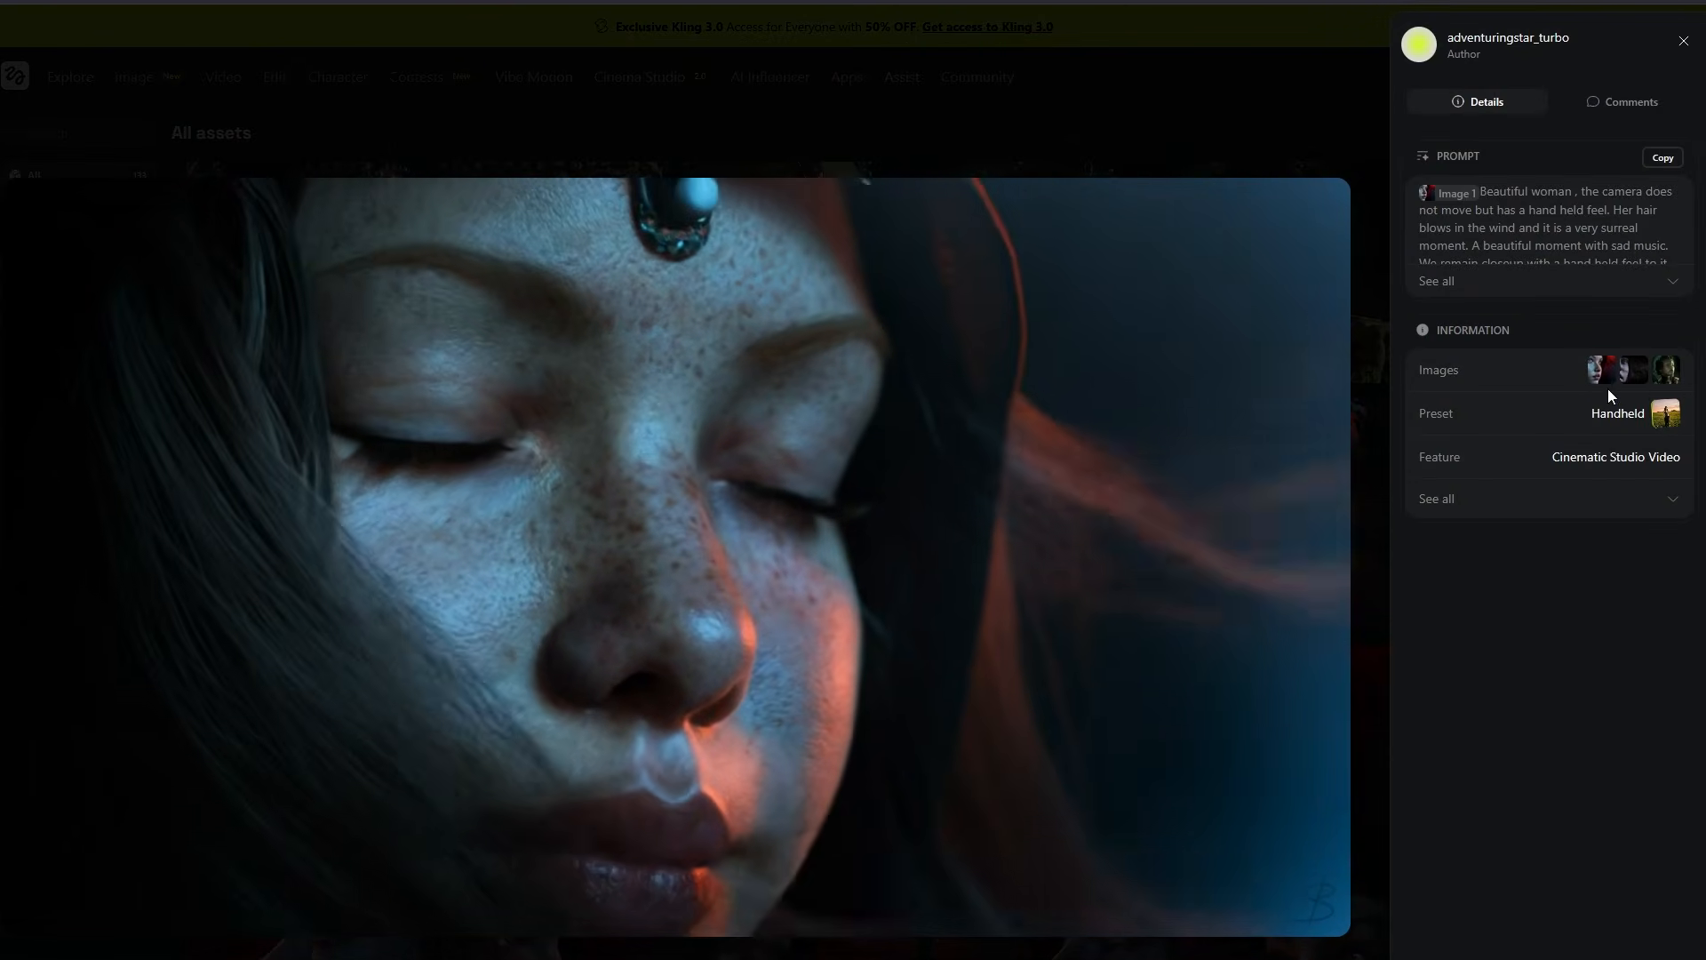
key("Escape")
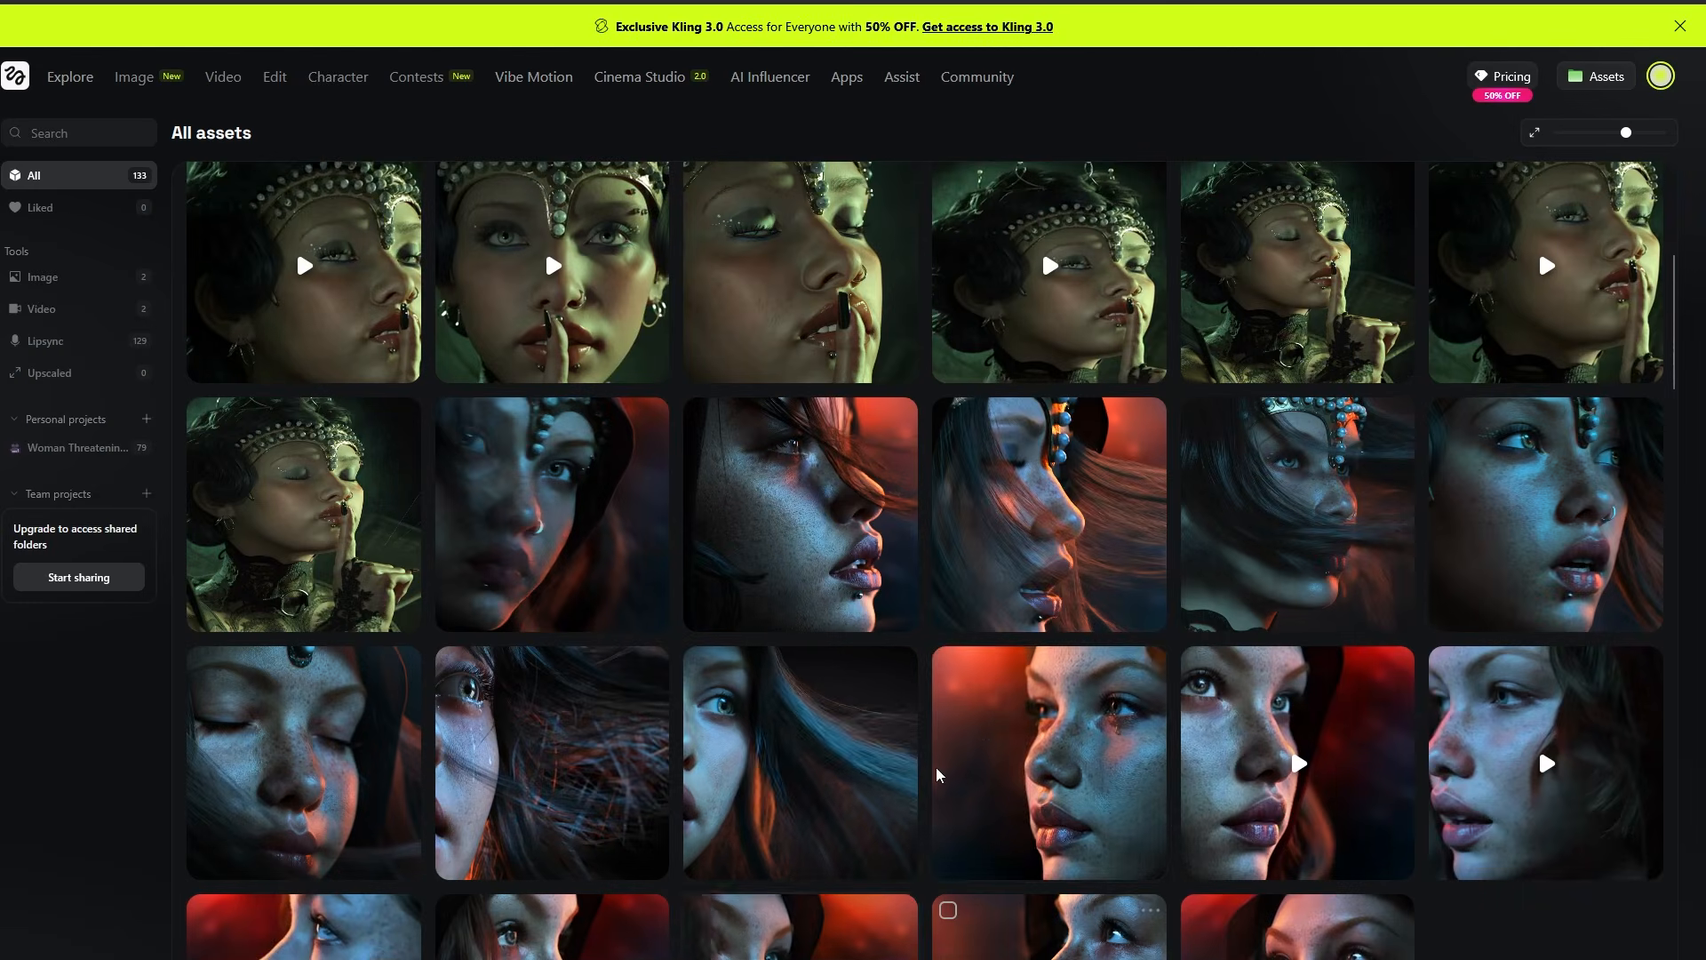
Step: Preview the first video of the February 17, 2026 assets, showing the burning creature biting the woman's lip
scroll(1029, 588, "up", 5)
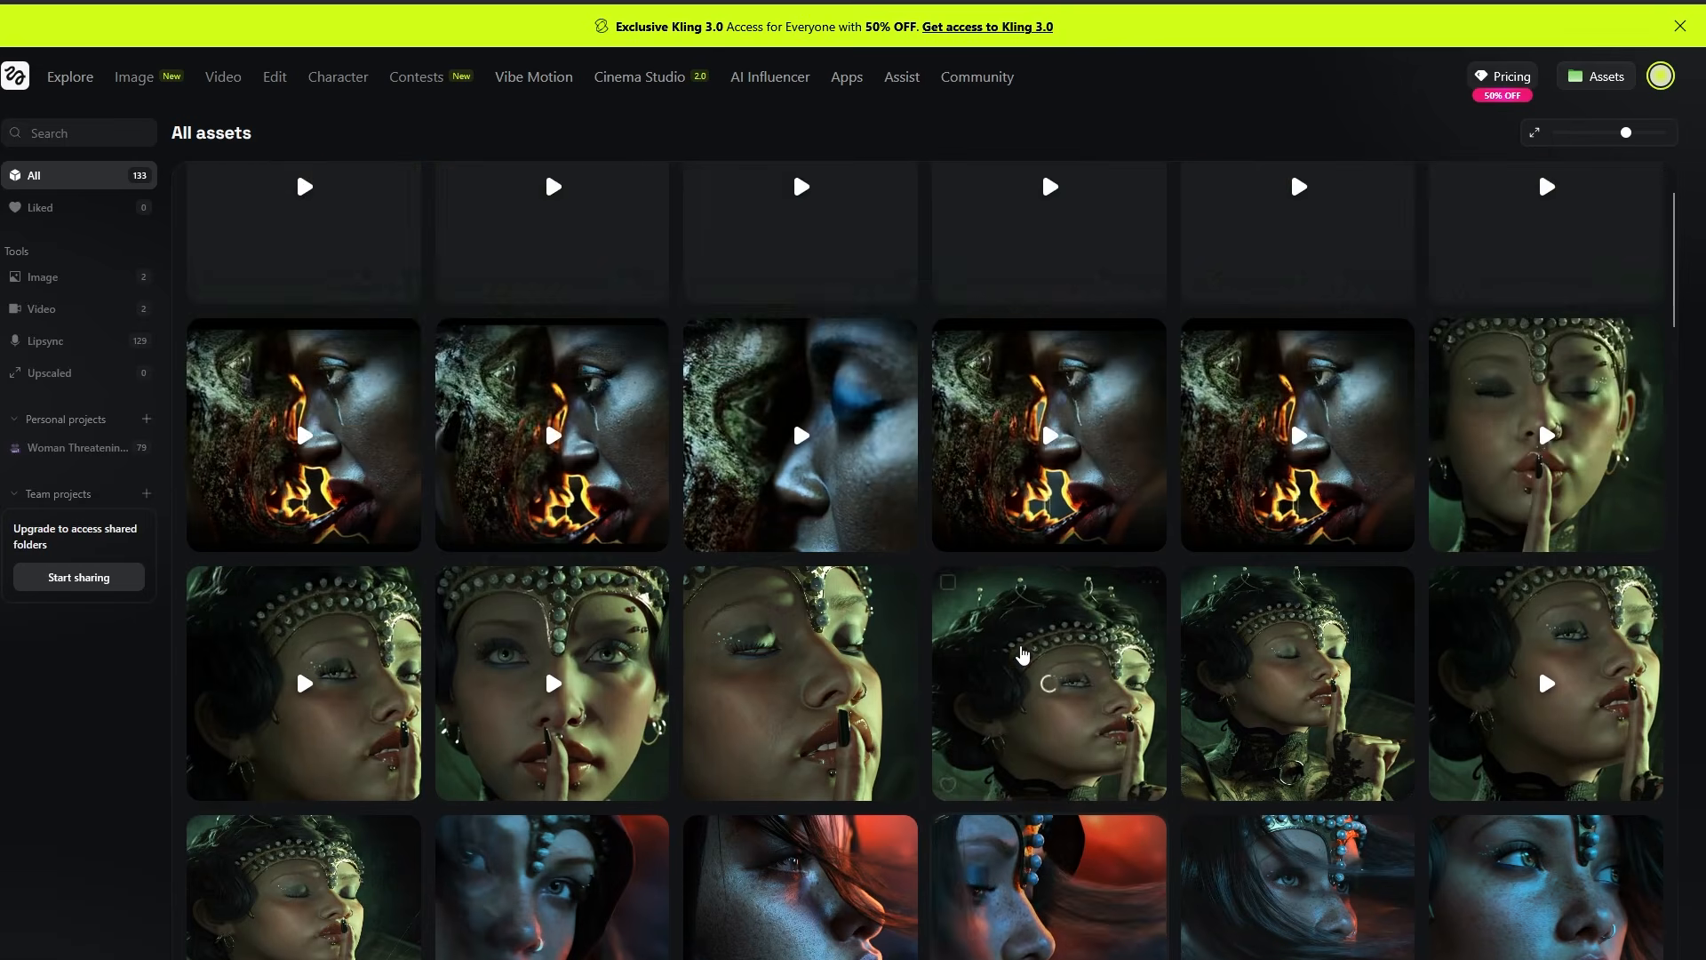
scroll(1020, 648, "up", 1)
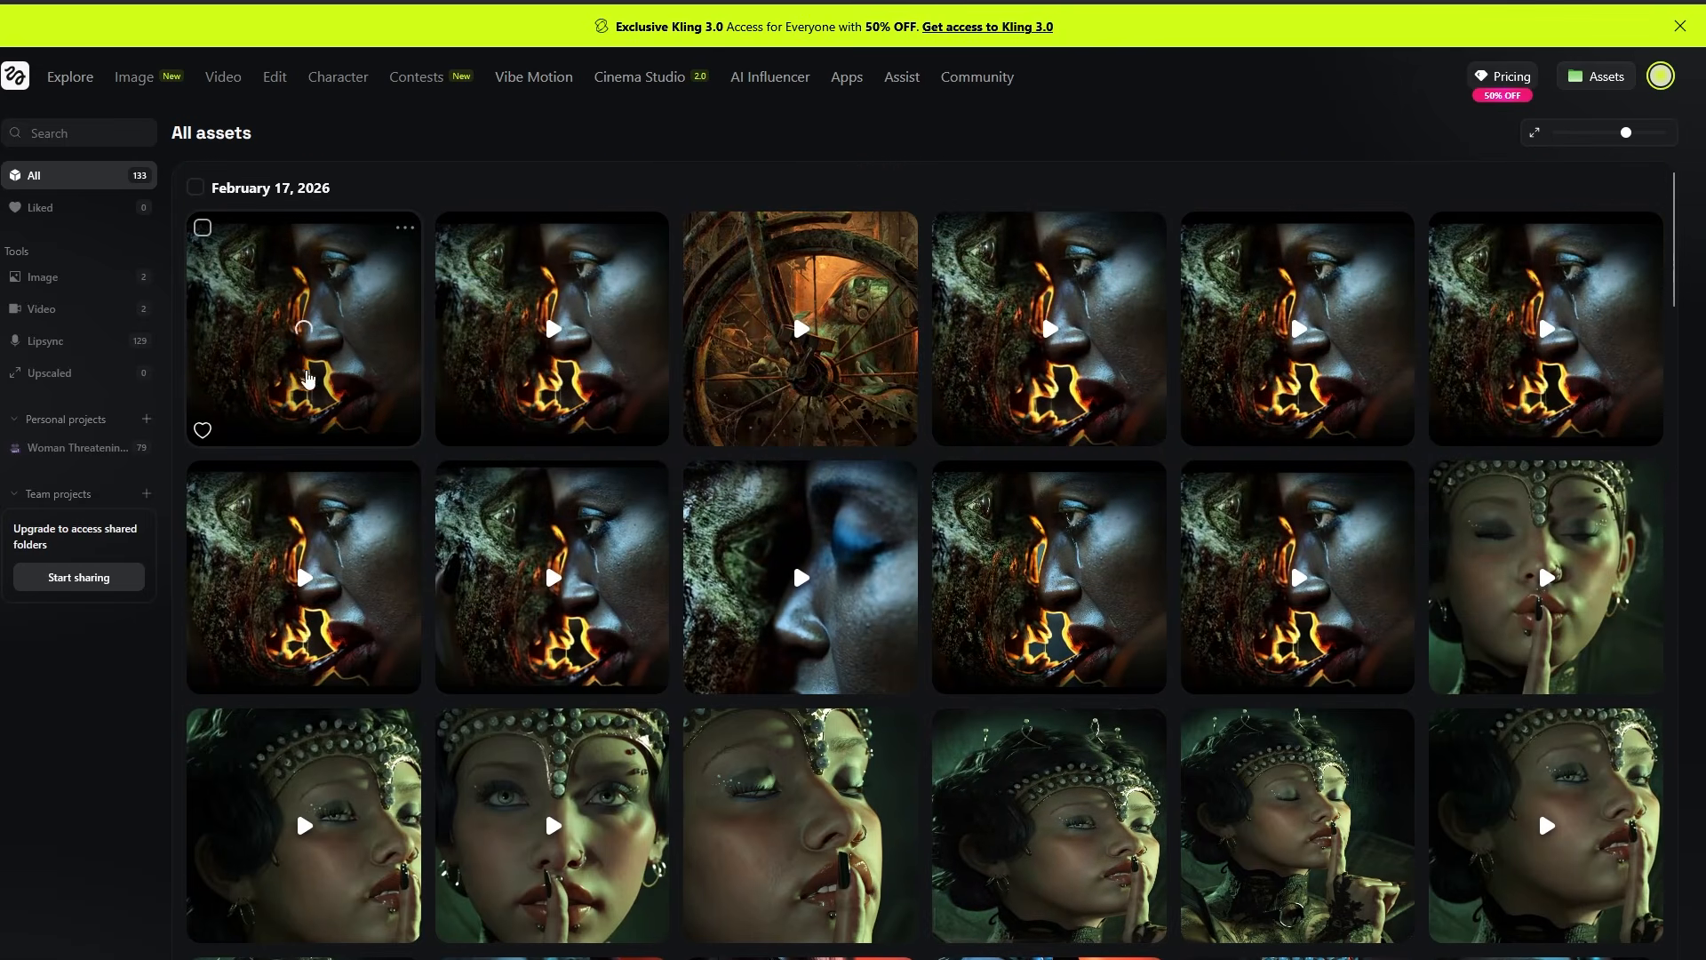
left_click(307, 378)
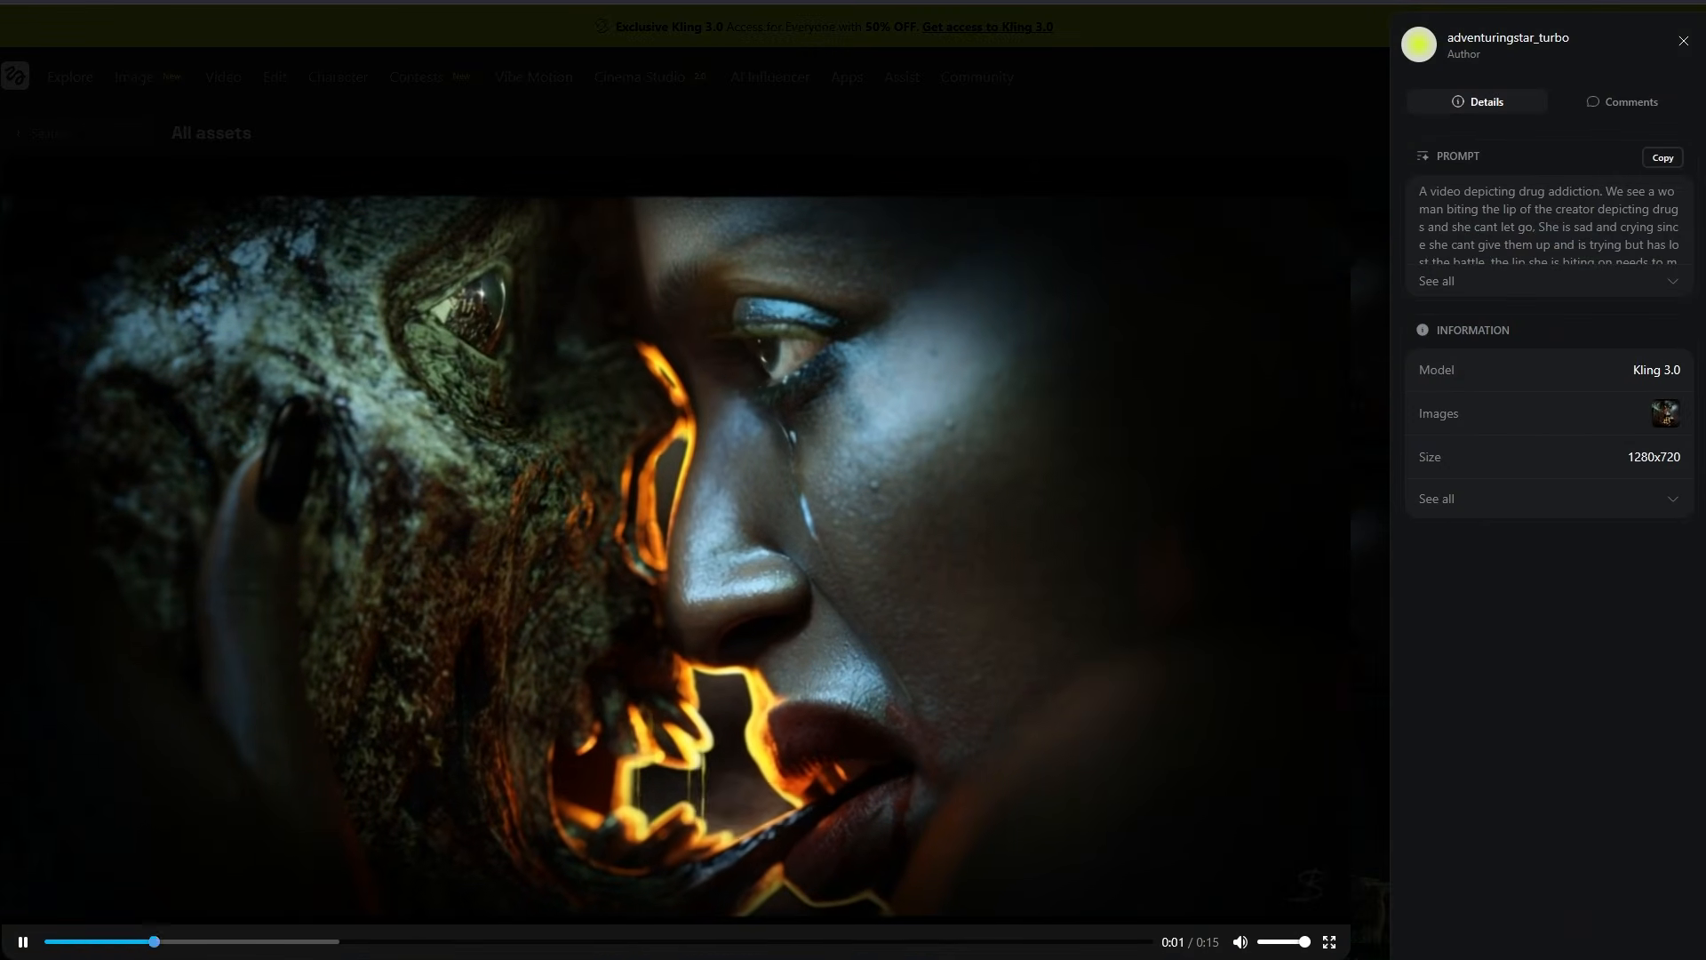
key("Escape")
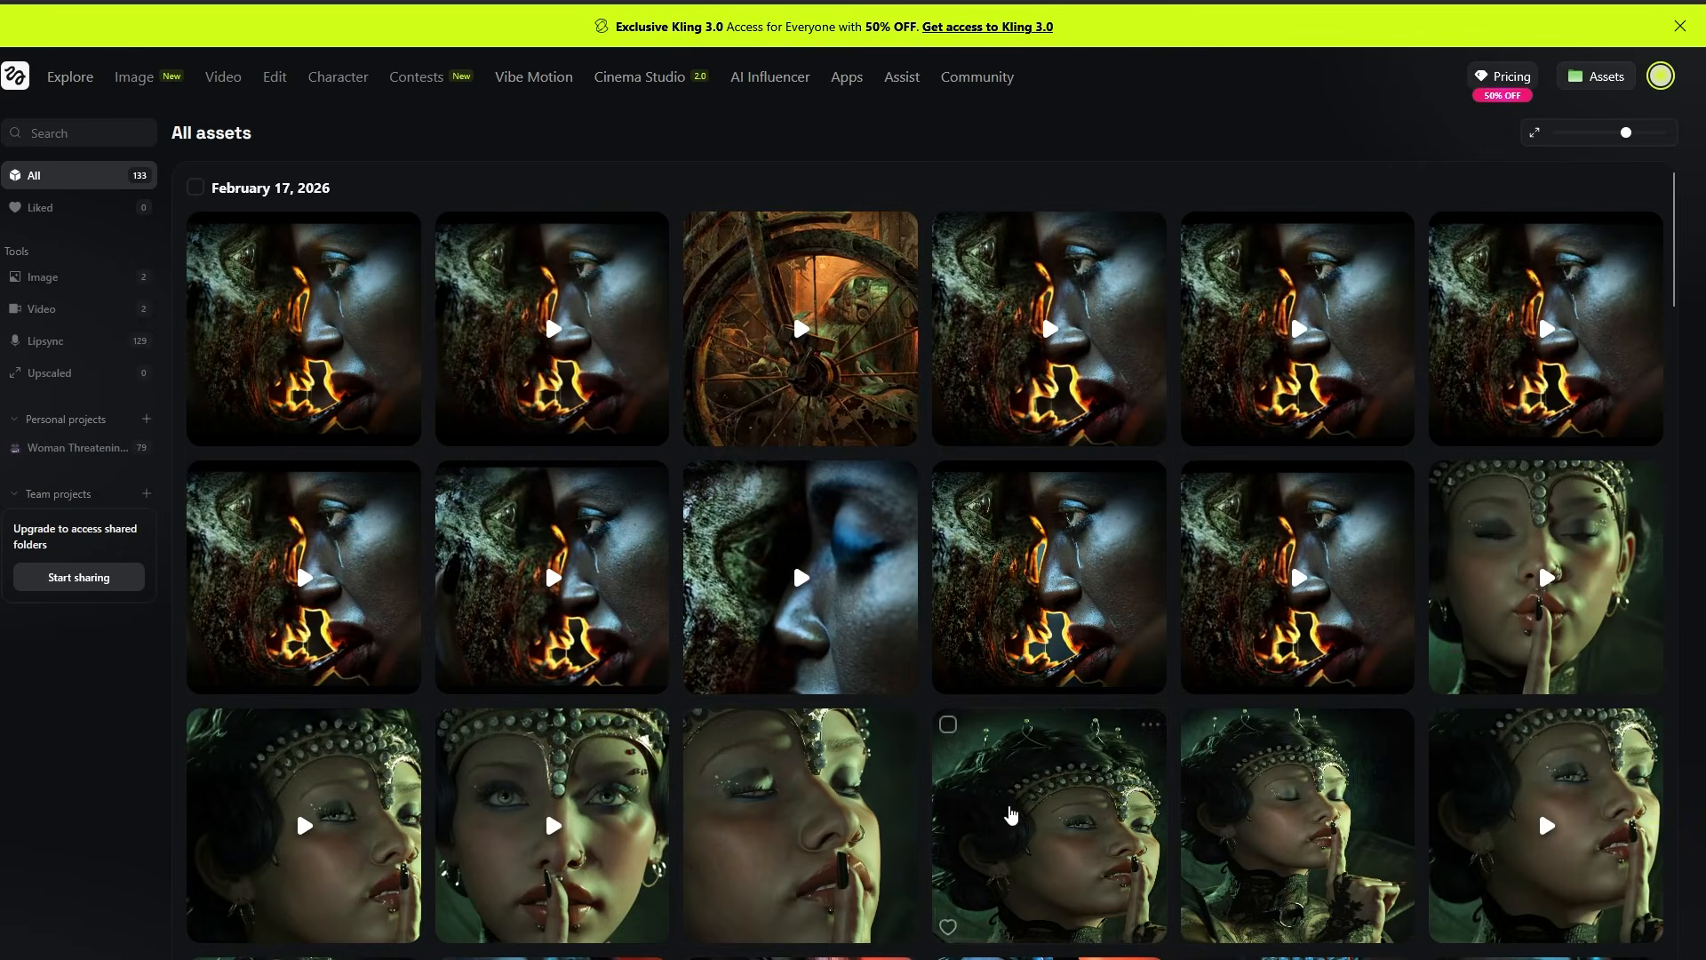
Step: Preview the blue-lit video of the woman with the beaded headpiece and the closed-eyes video in the row below
scroll(1480, 589, "down", 5)
left_click(1480, 589)
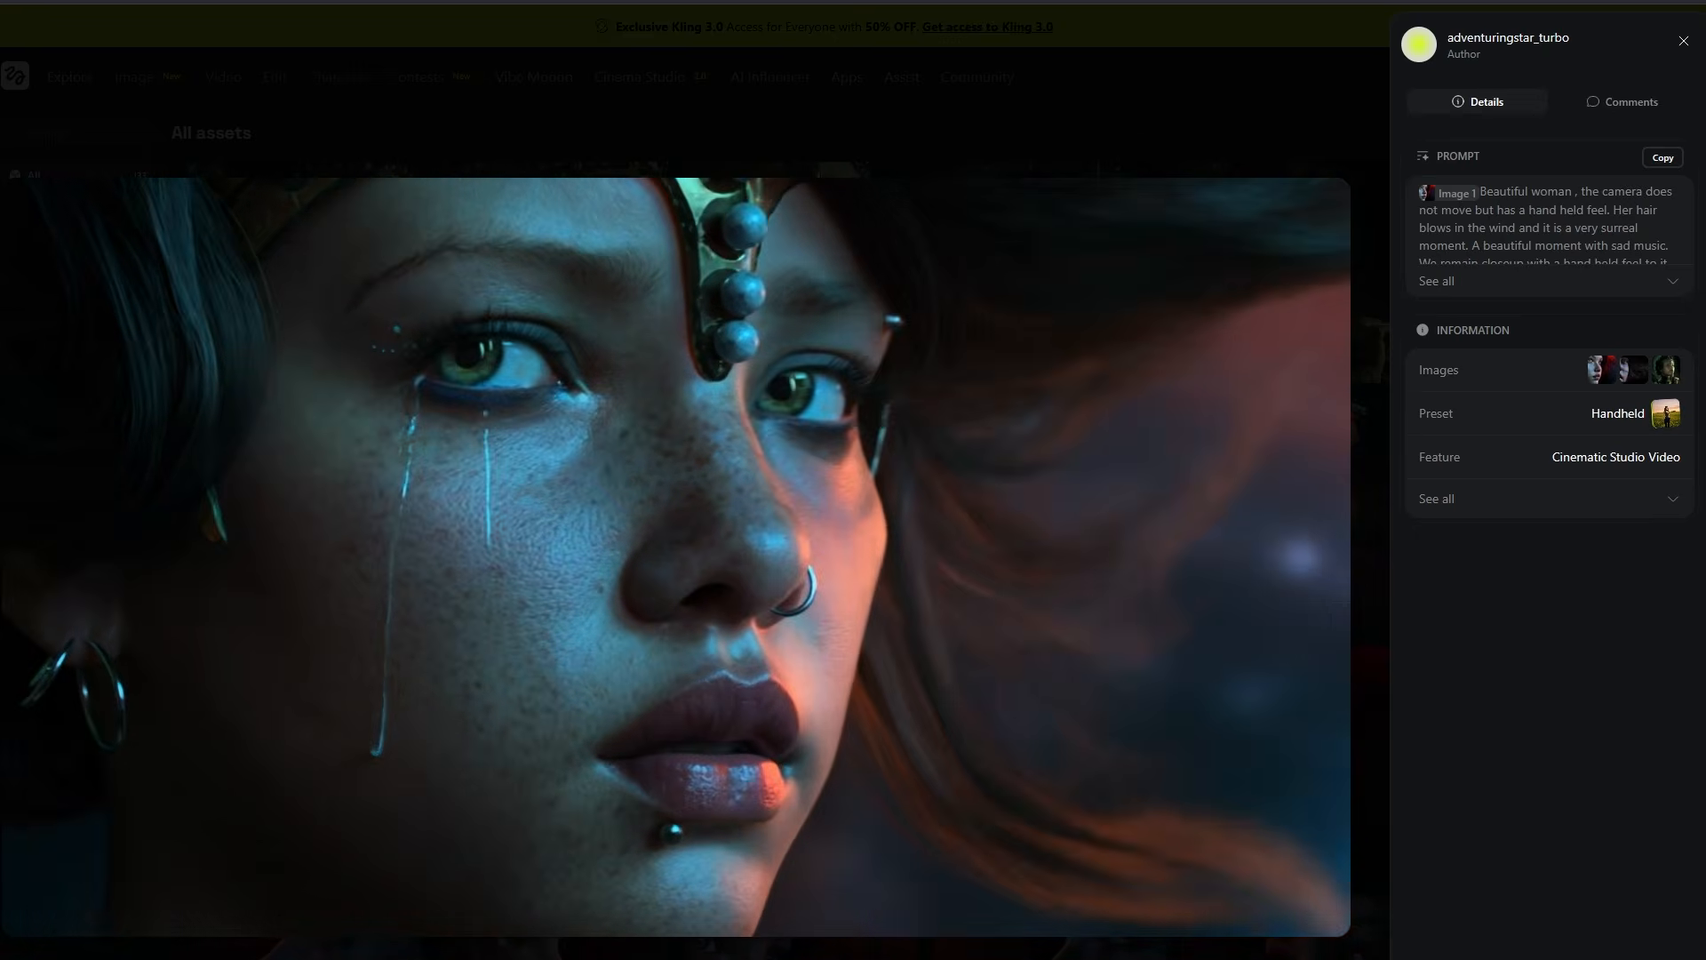
key("Escape")
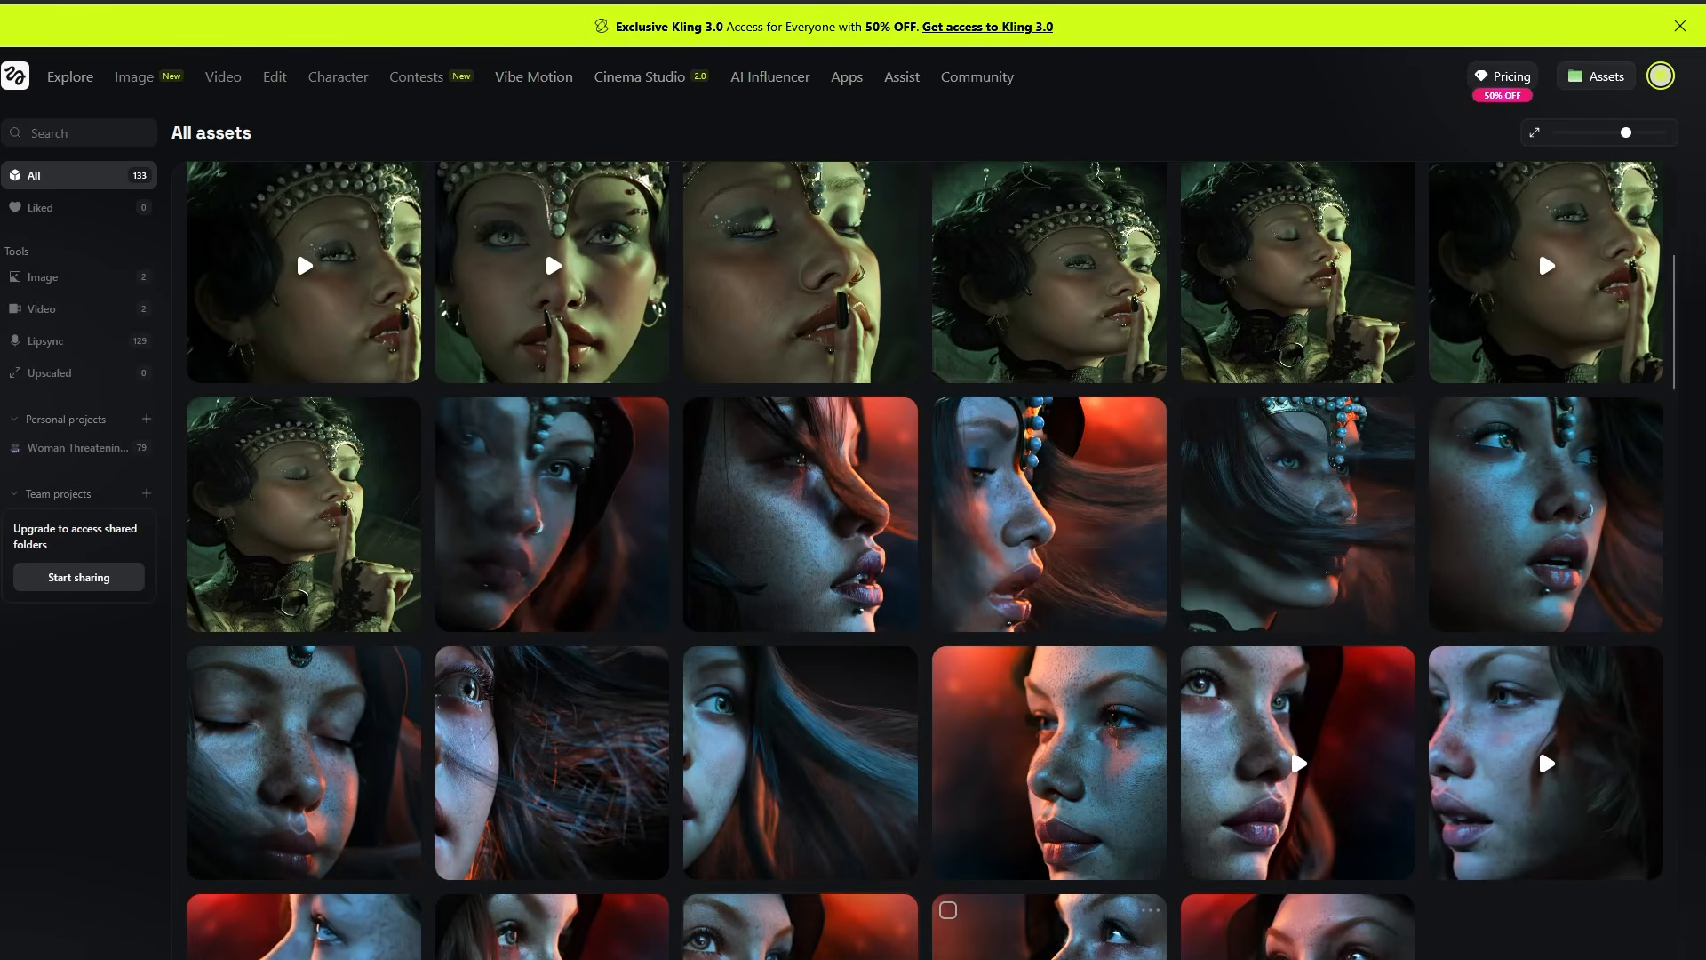
left_click(274, 786)
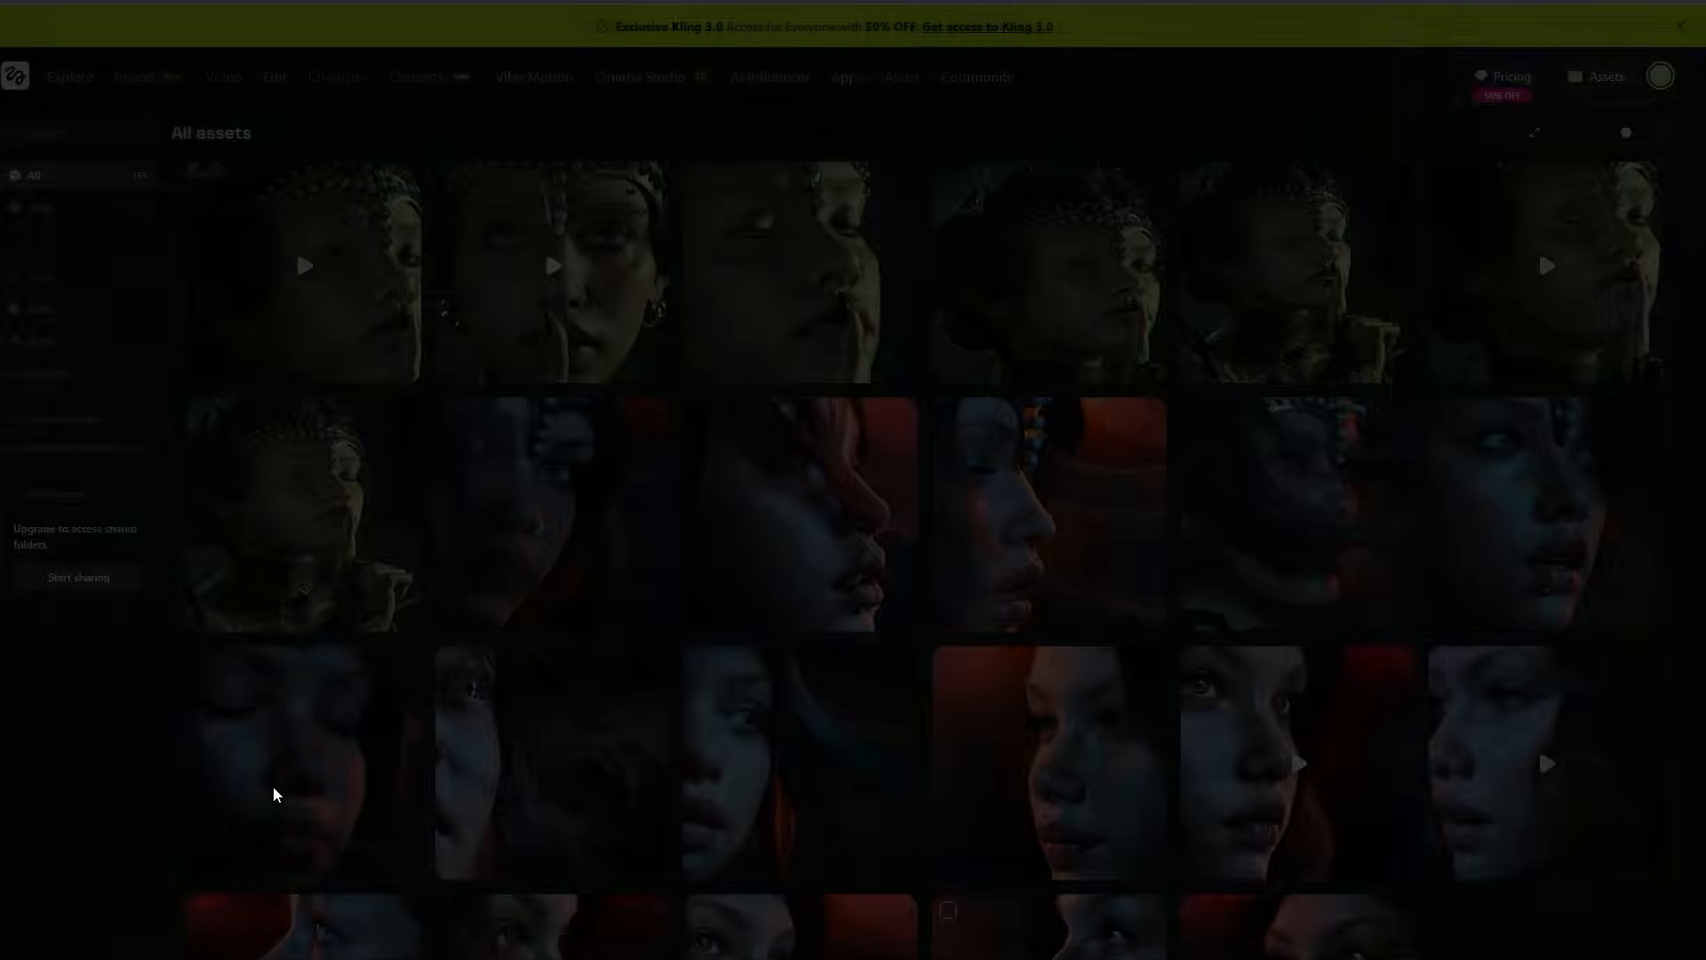
key("Escape")
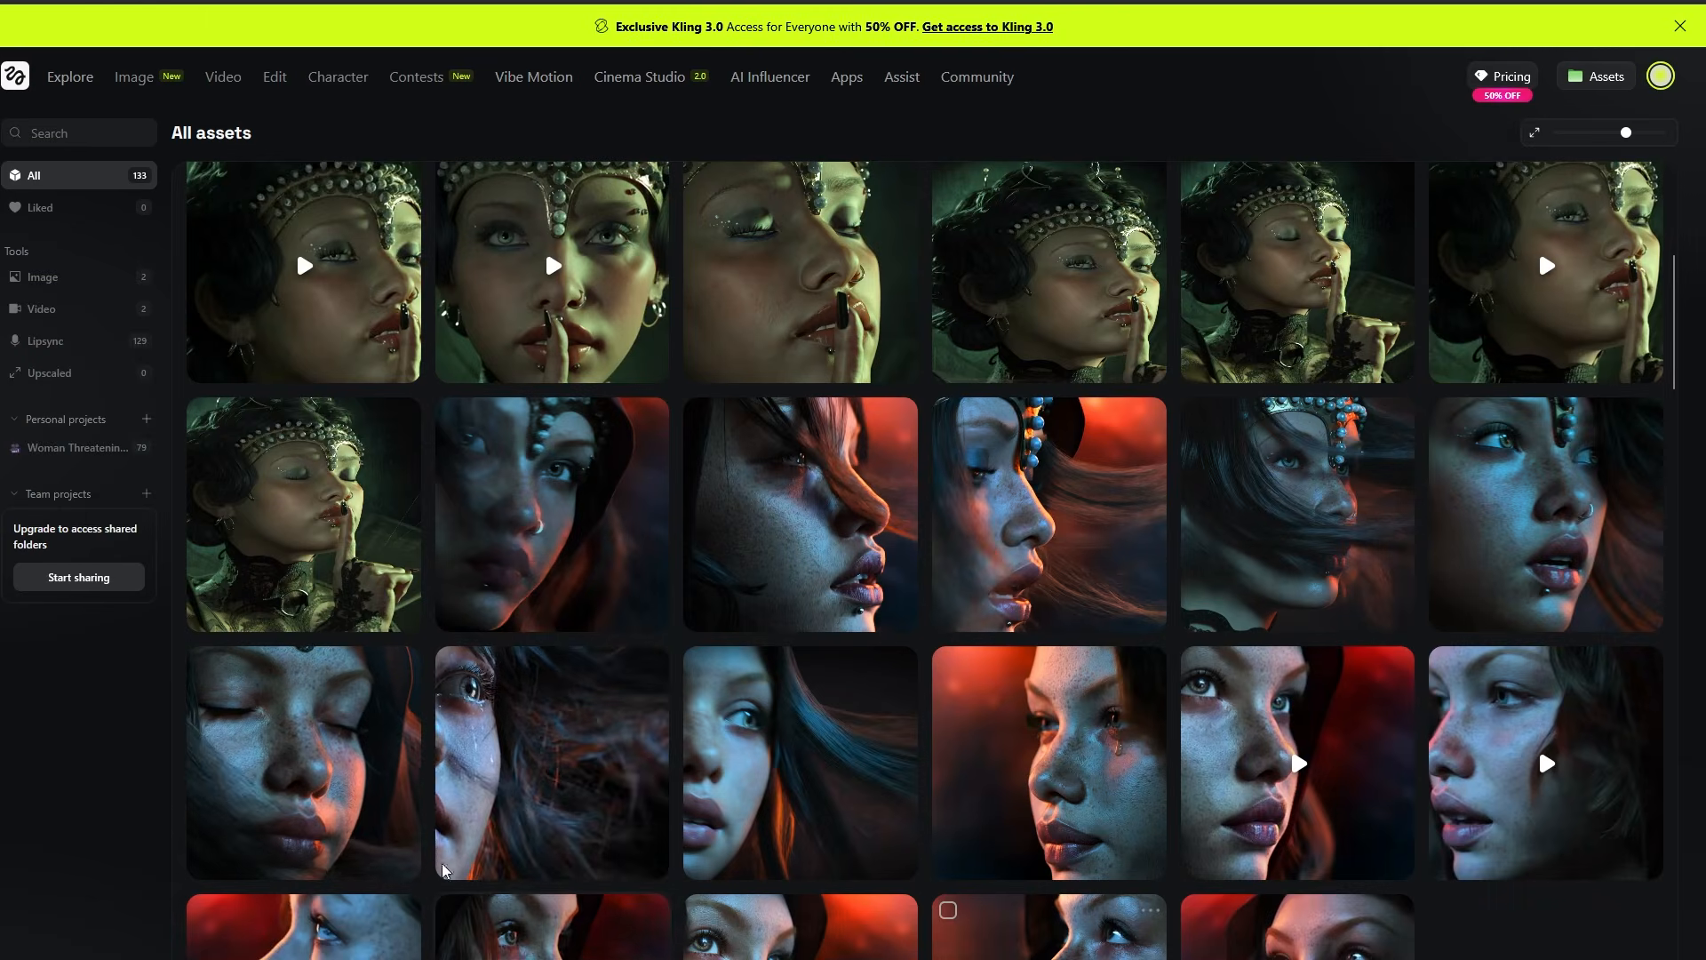
Step: Preview the tearful-eye close-up video and the windblown-hair video beside it, closing each preview
left_click(510, 800)
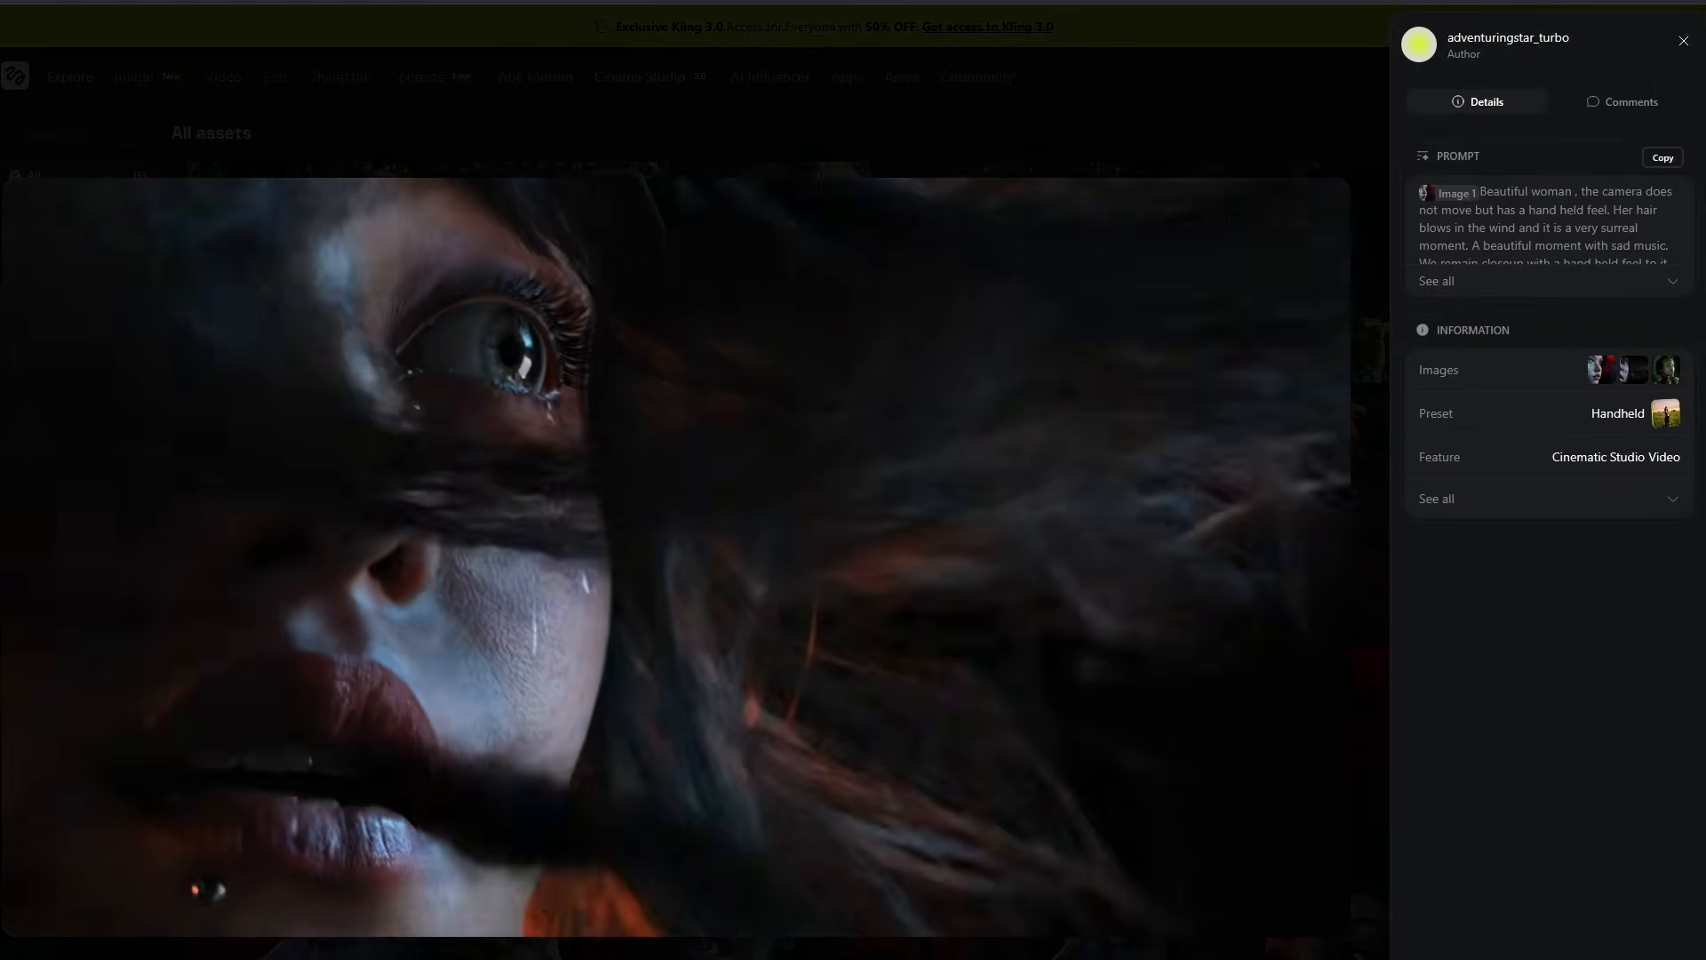
key("Escape")
left_click(764, 789)
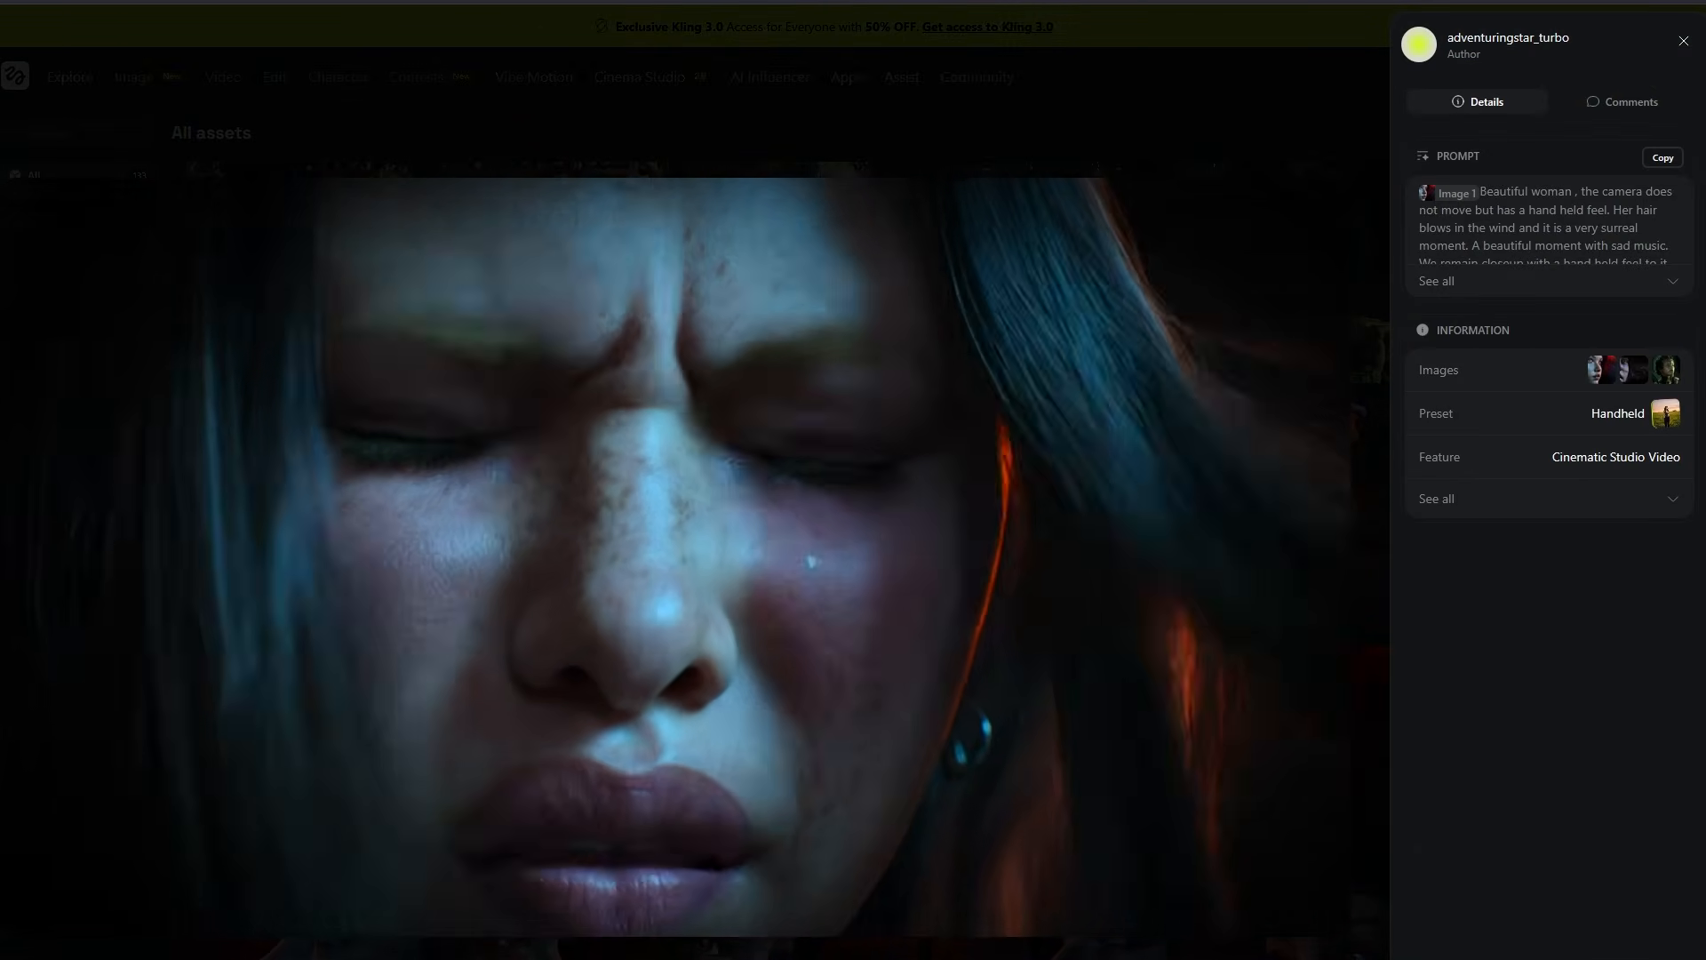
key("Escape")
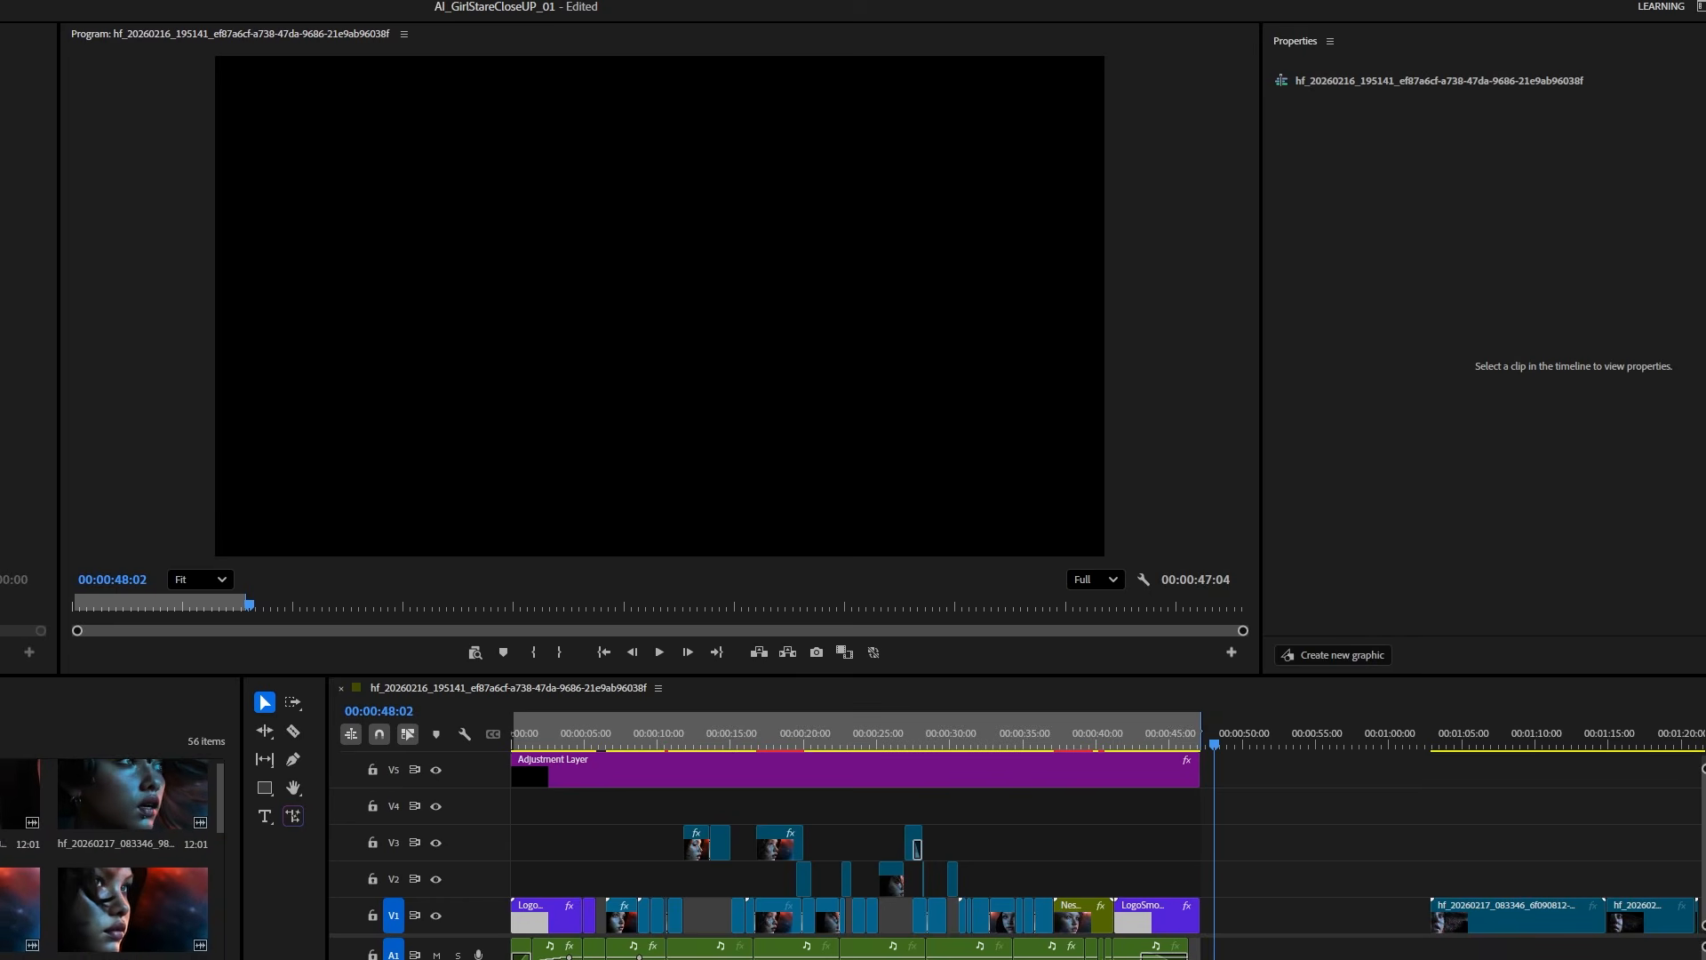
Step: Enlarge the program preview and play the opening logo animation from the start of the edited sequence
left_click_drag(525, 740, 515, 734)
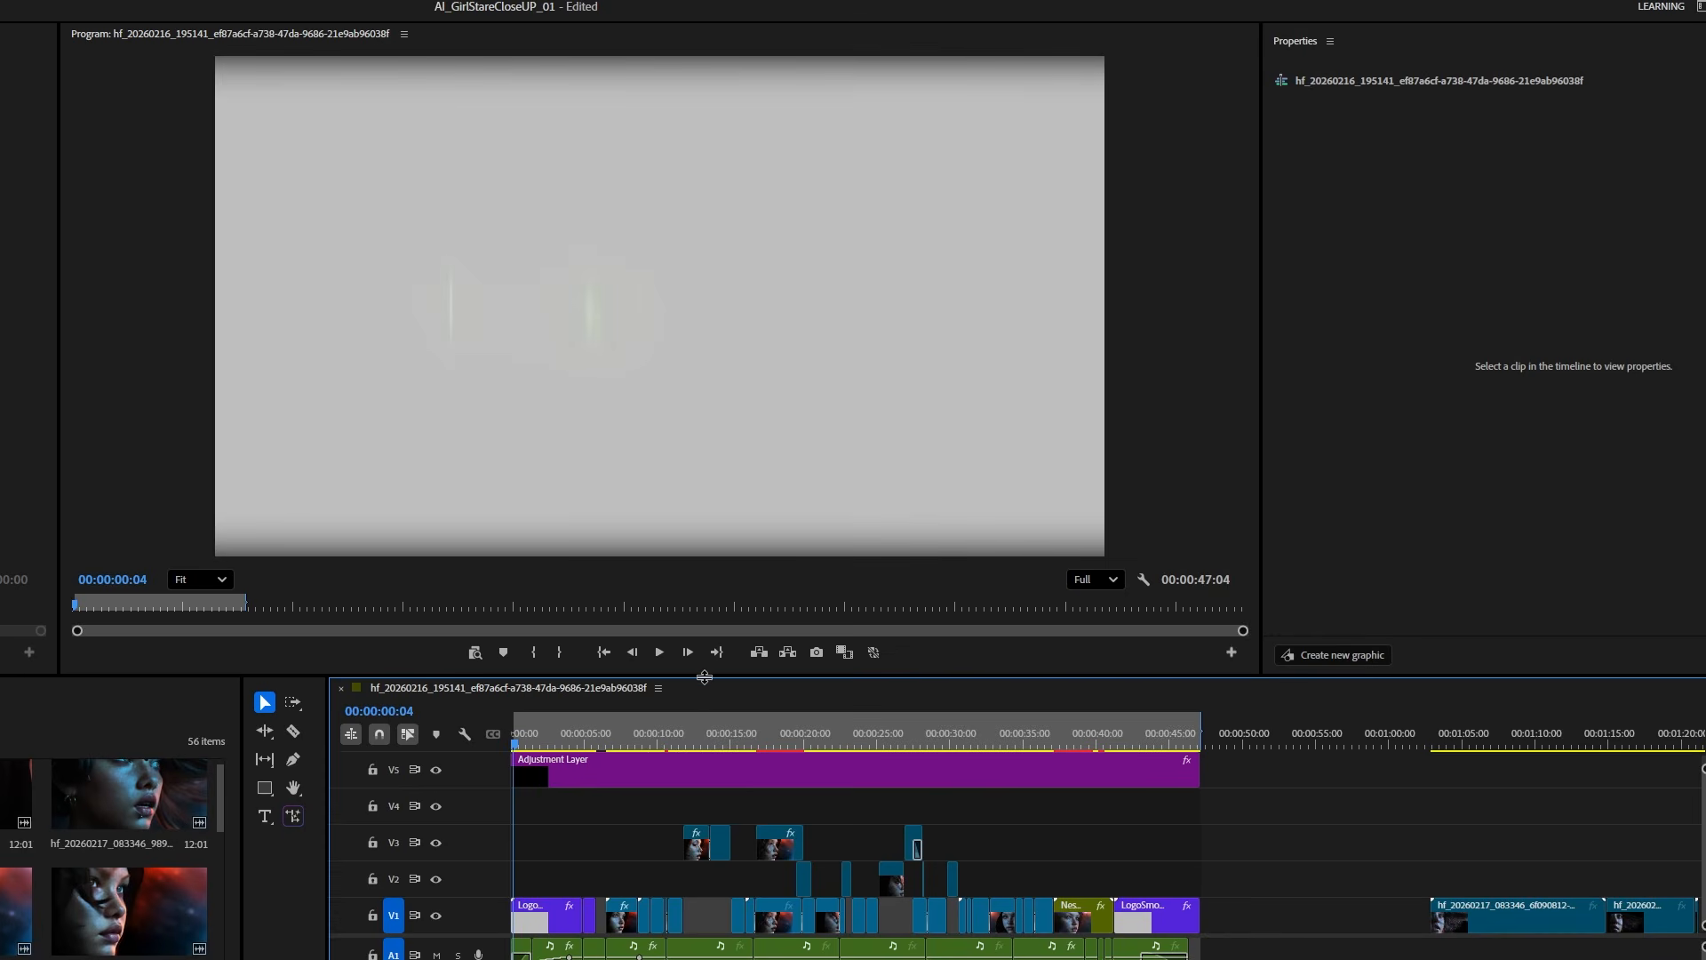
left_click_drag(704, 677, 708, 780)
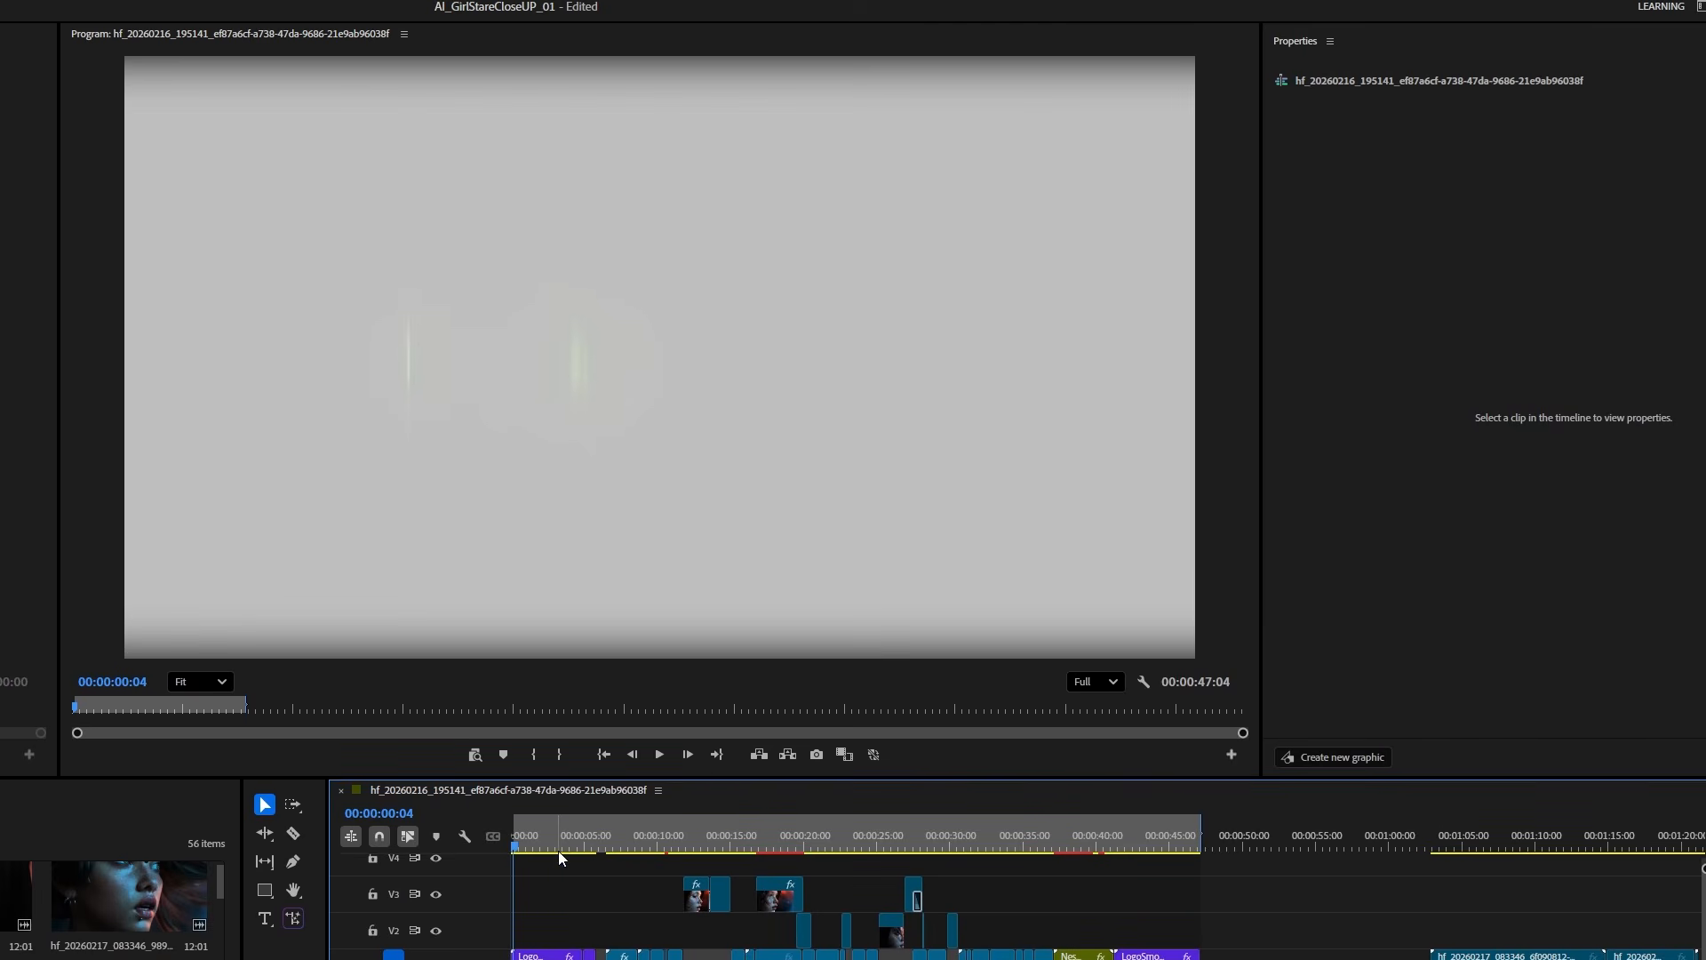
left_click(517, 835)
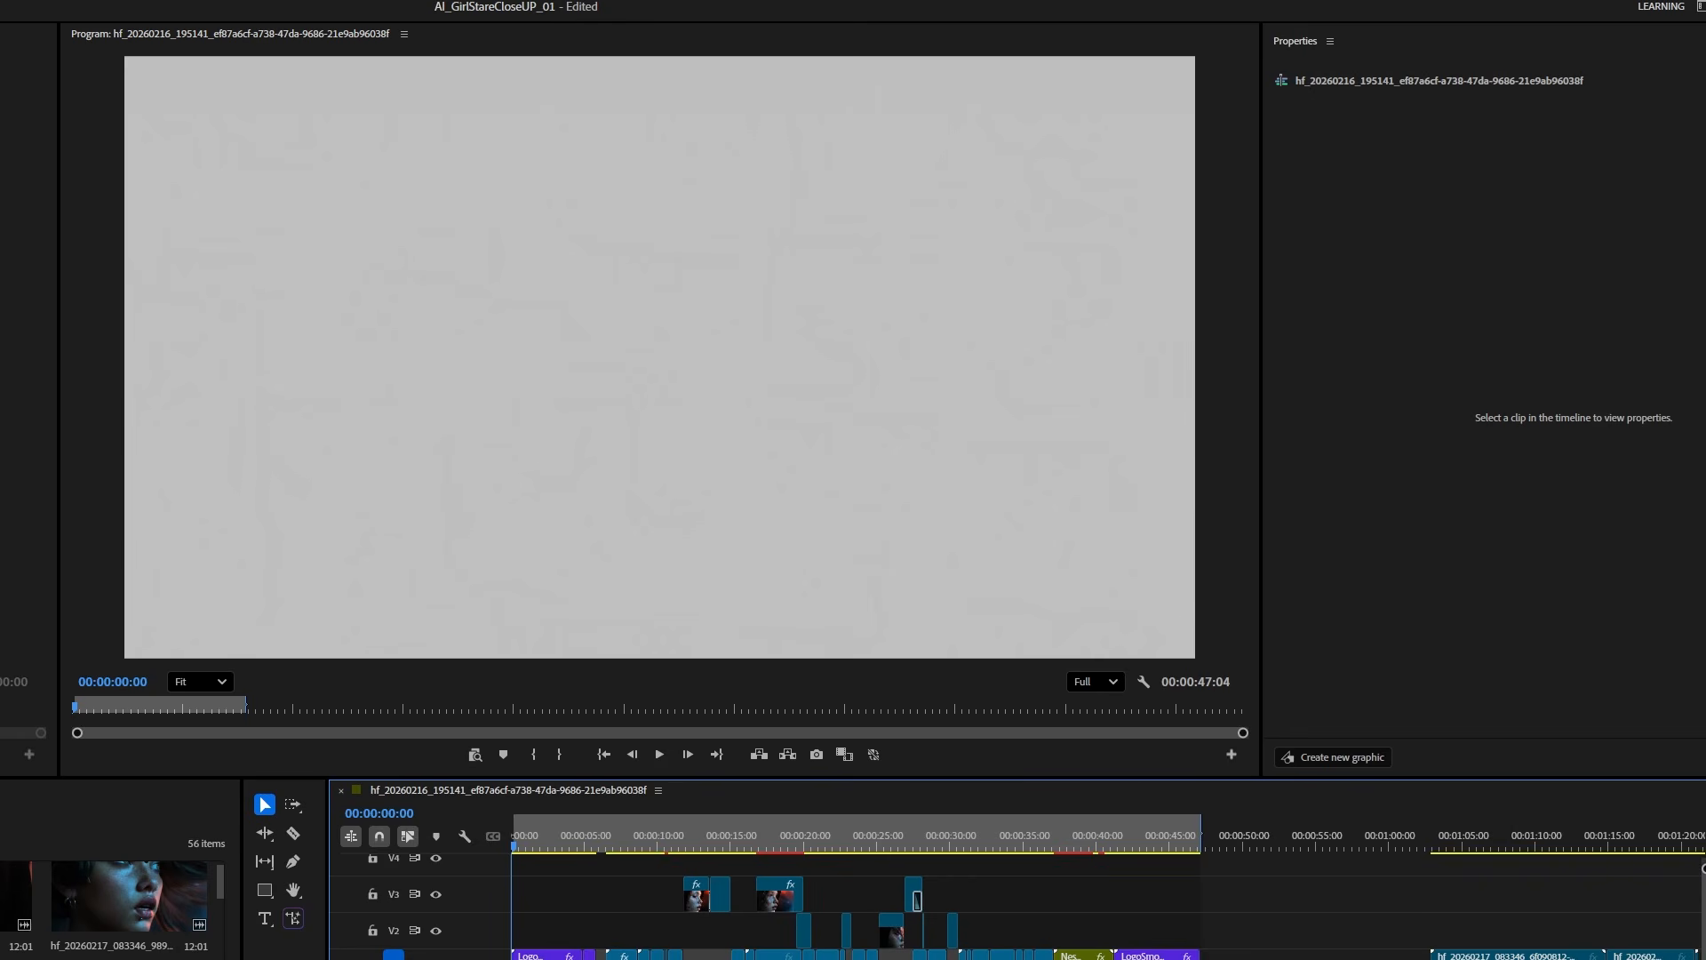
key("space")
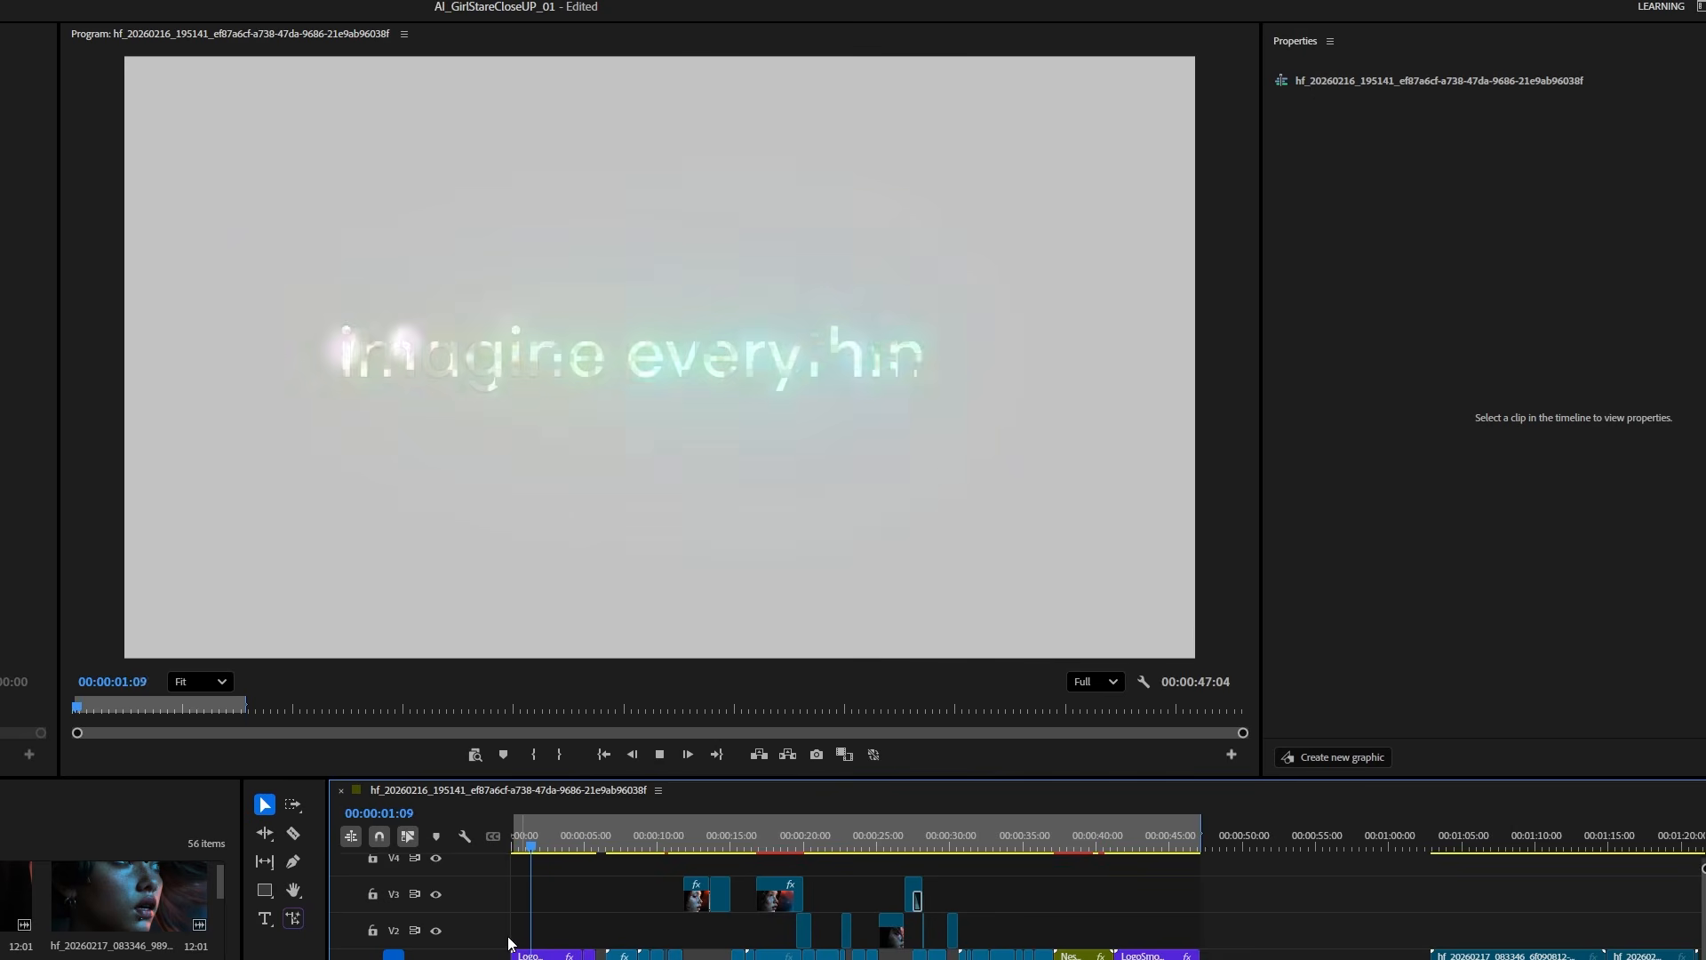
key("space")
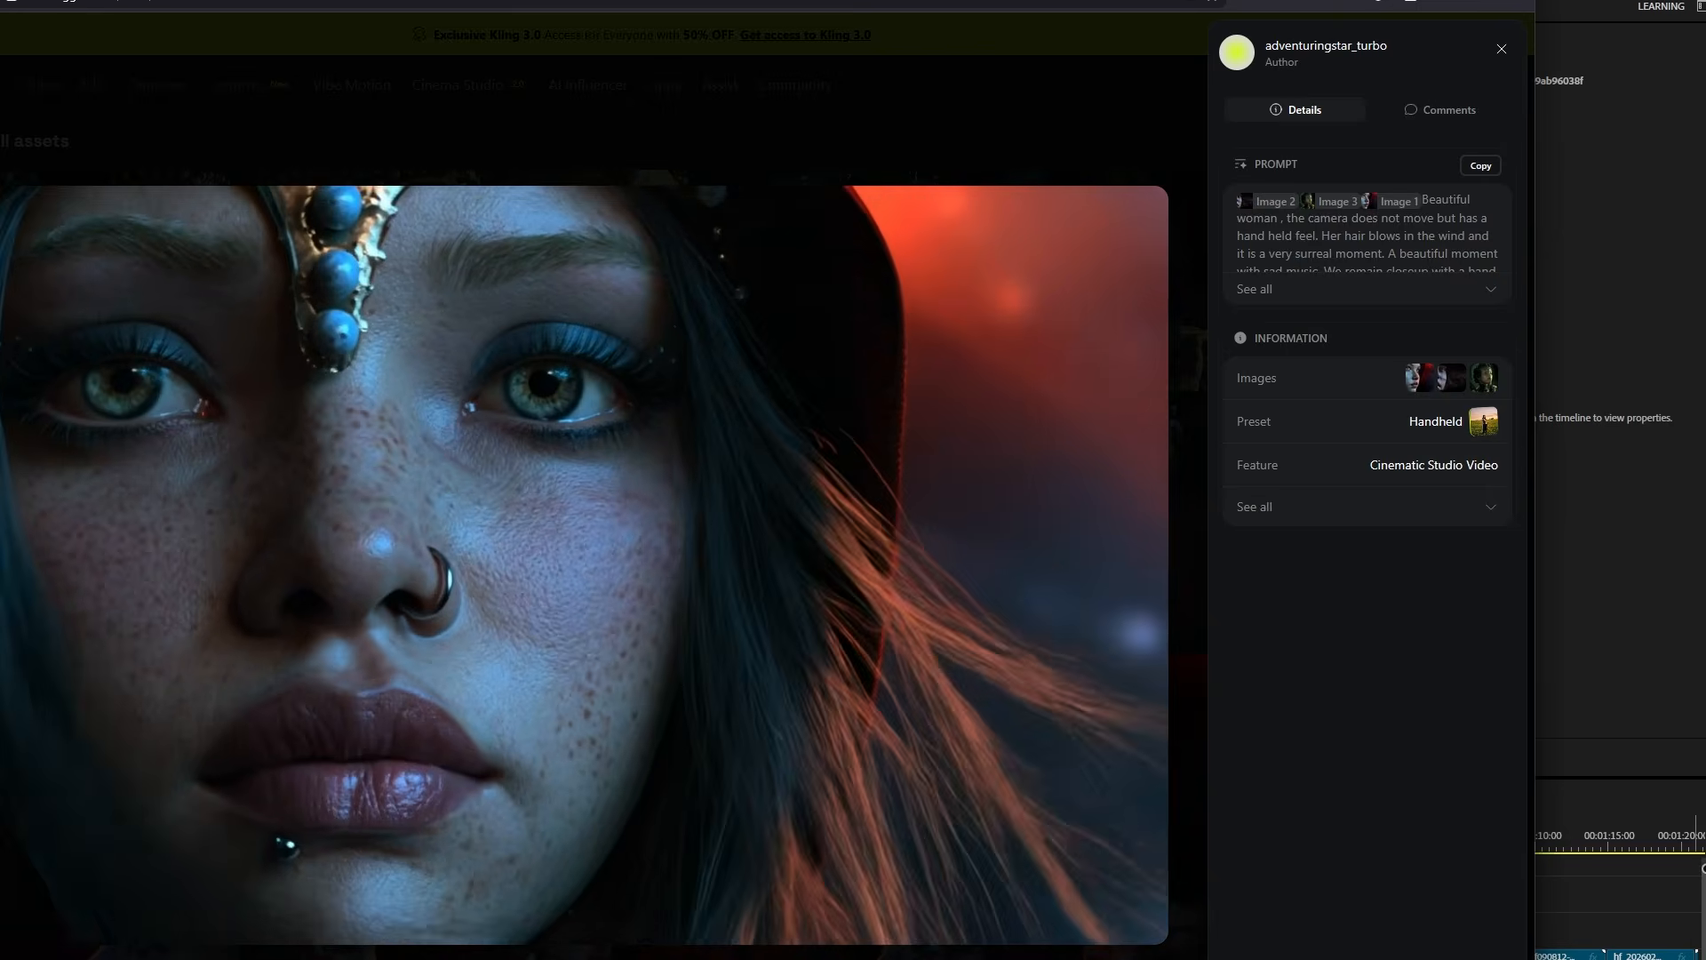
Step: Close the beaded-headpiece video and preview the Handheld video of the woman with tears running down her cheek, closing it too
key("Escape")
left_click(214, 807)
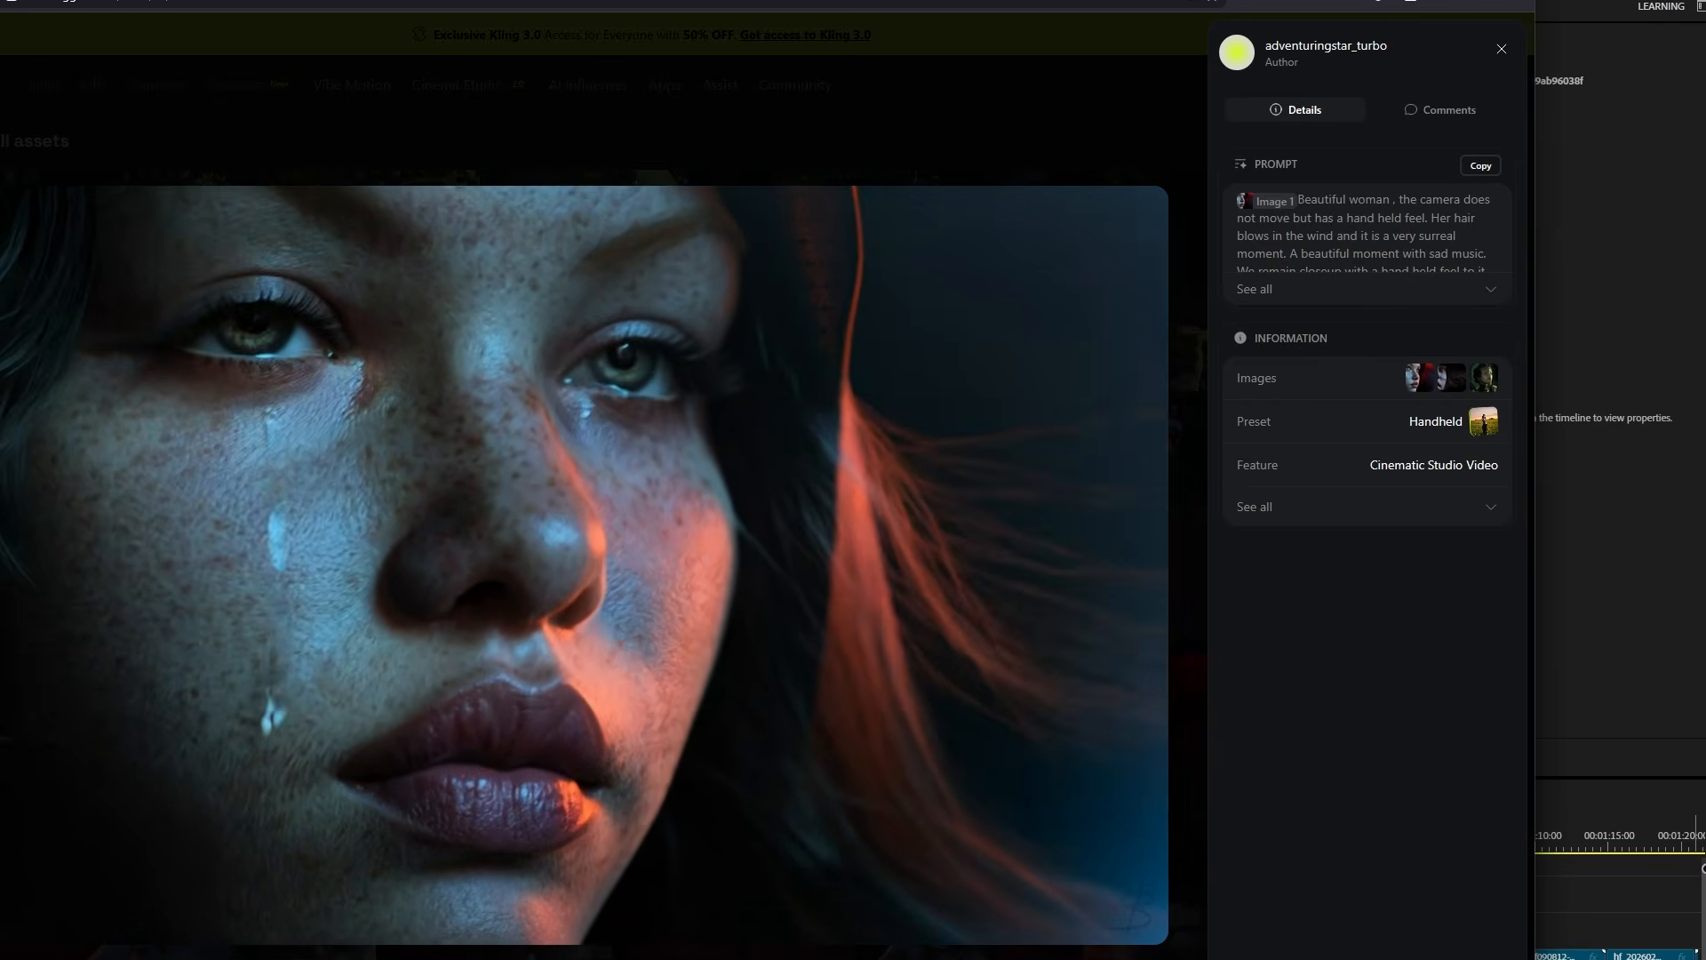
key("Escape")
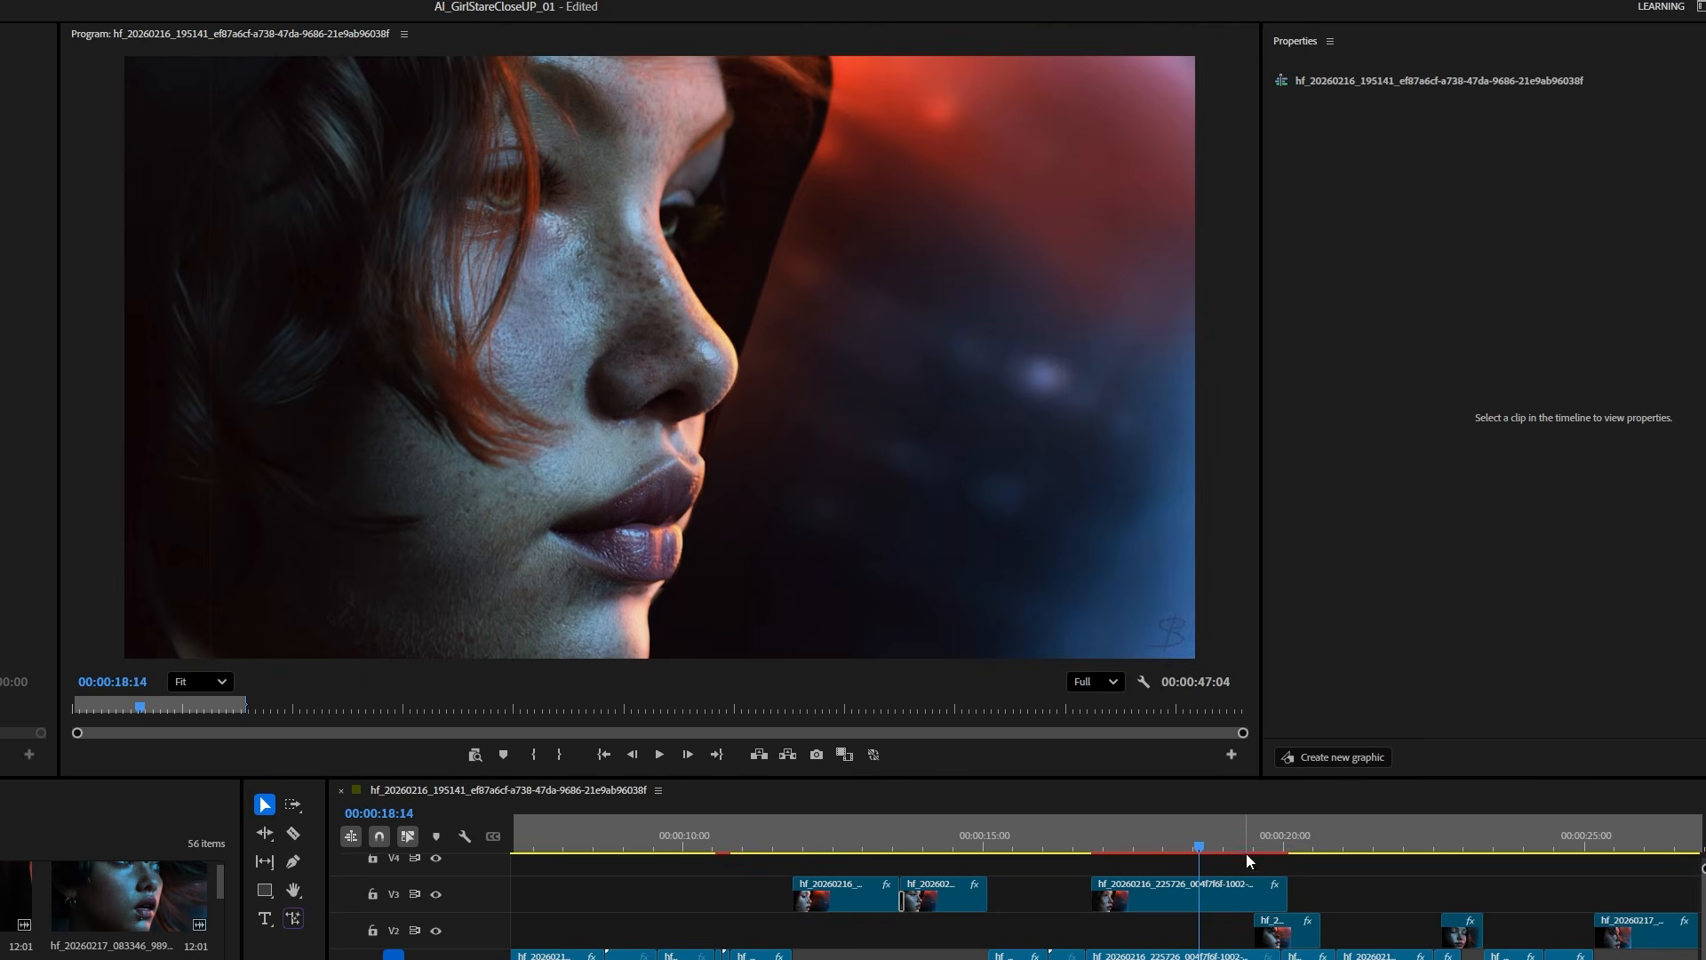
Step: Review the sequence from about 10 s to 14 s, covering the transitions into the first two V3 clips
left_click_drag(1090, 850, 749, 853)
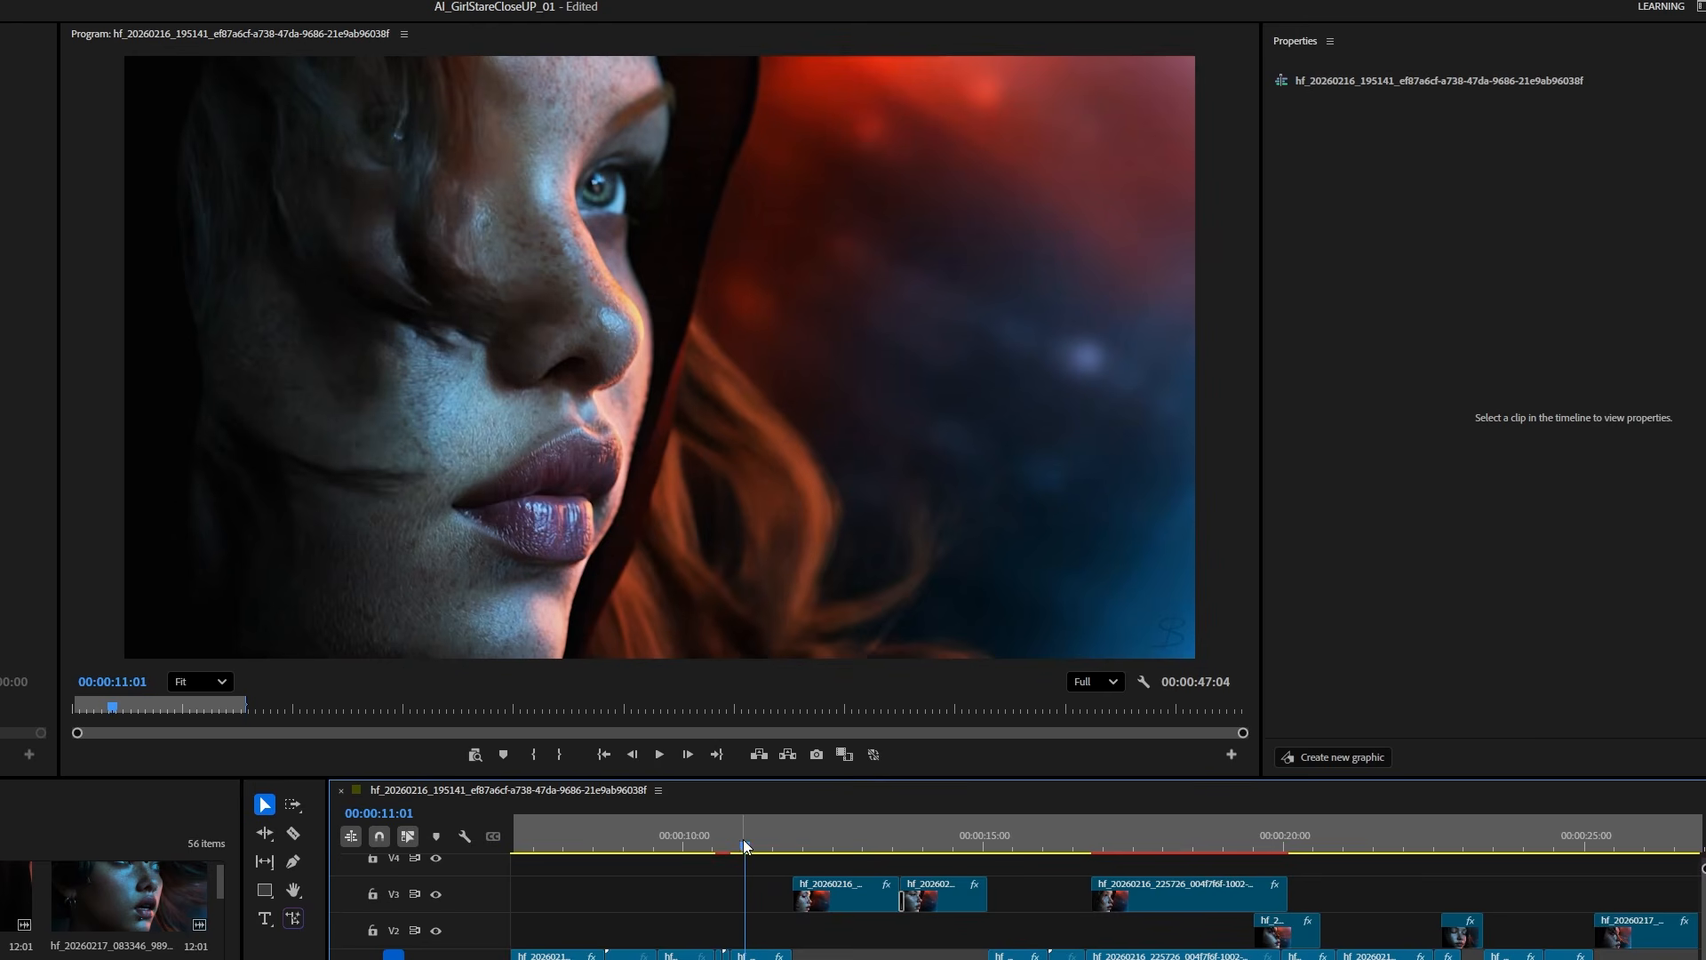
mouse_move(745, 849)
left_mouse_down()
mouse_move(665, 851)
mouse_move(727, 849)
left_mouse_up()
key("space")
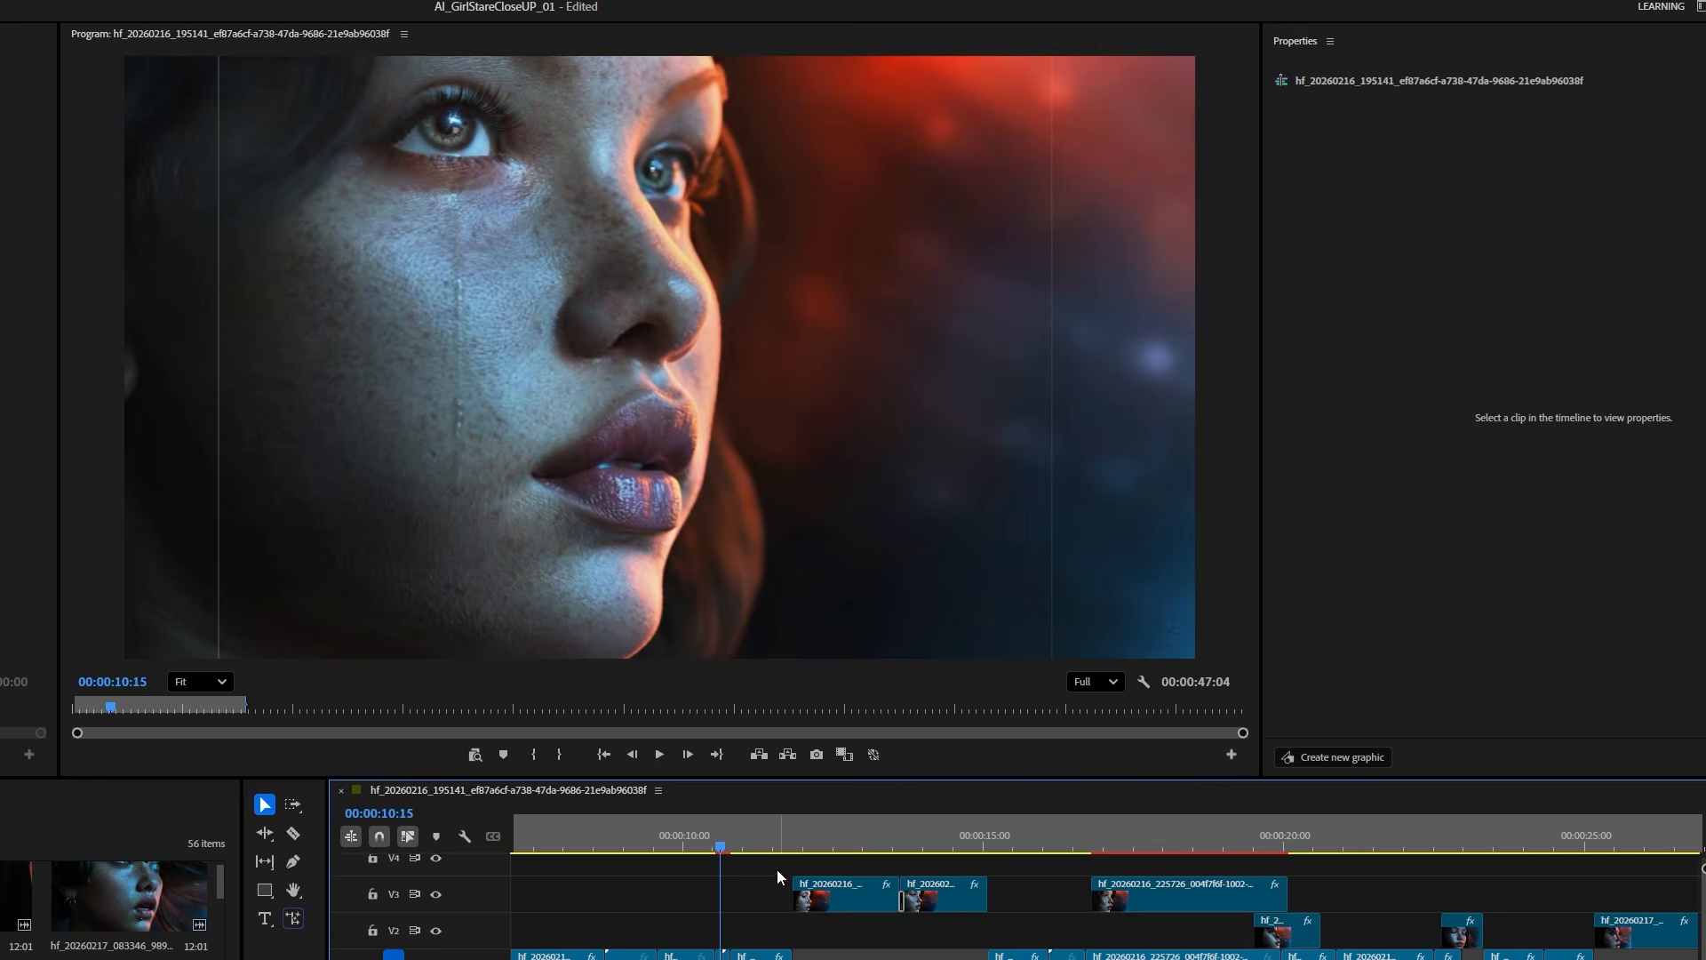
left_click_drag(739, 839, 900, 843)
key("space")
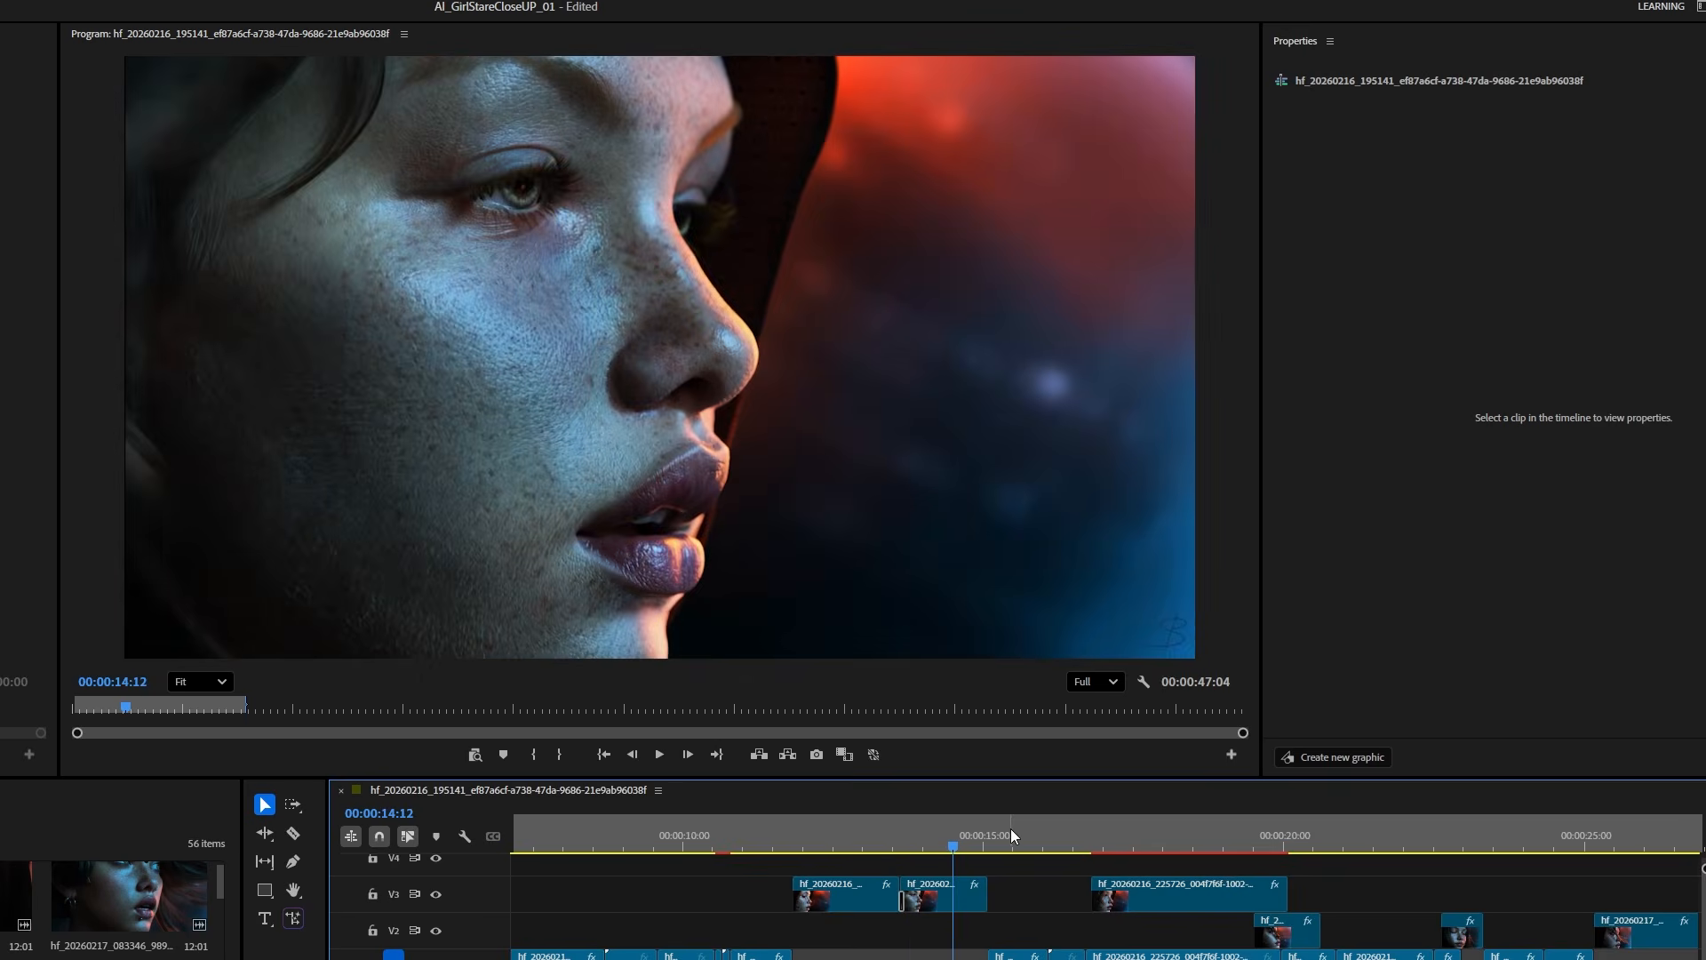
Step: Play the sequence repeatedly from about 16 s to 20 s to examine the dissolve between the overlapping profile clips
left_click_drag(1022, 832, 1081, 832)
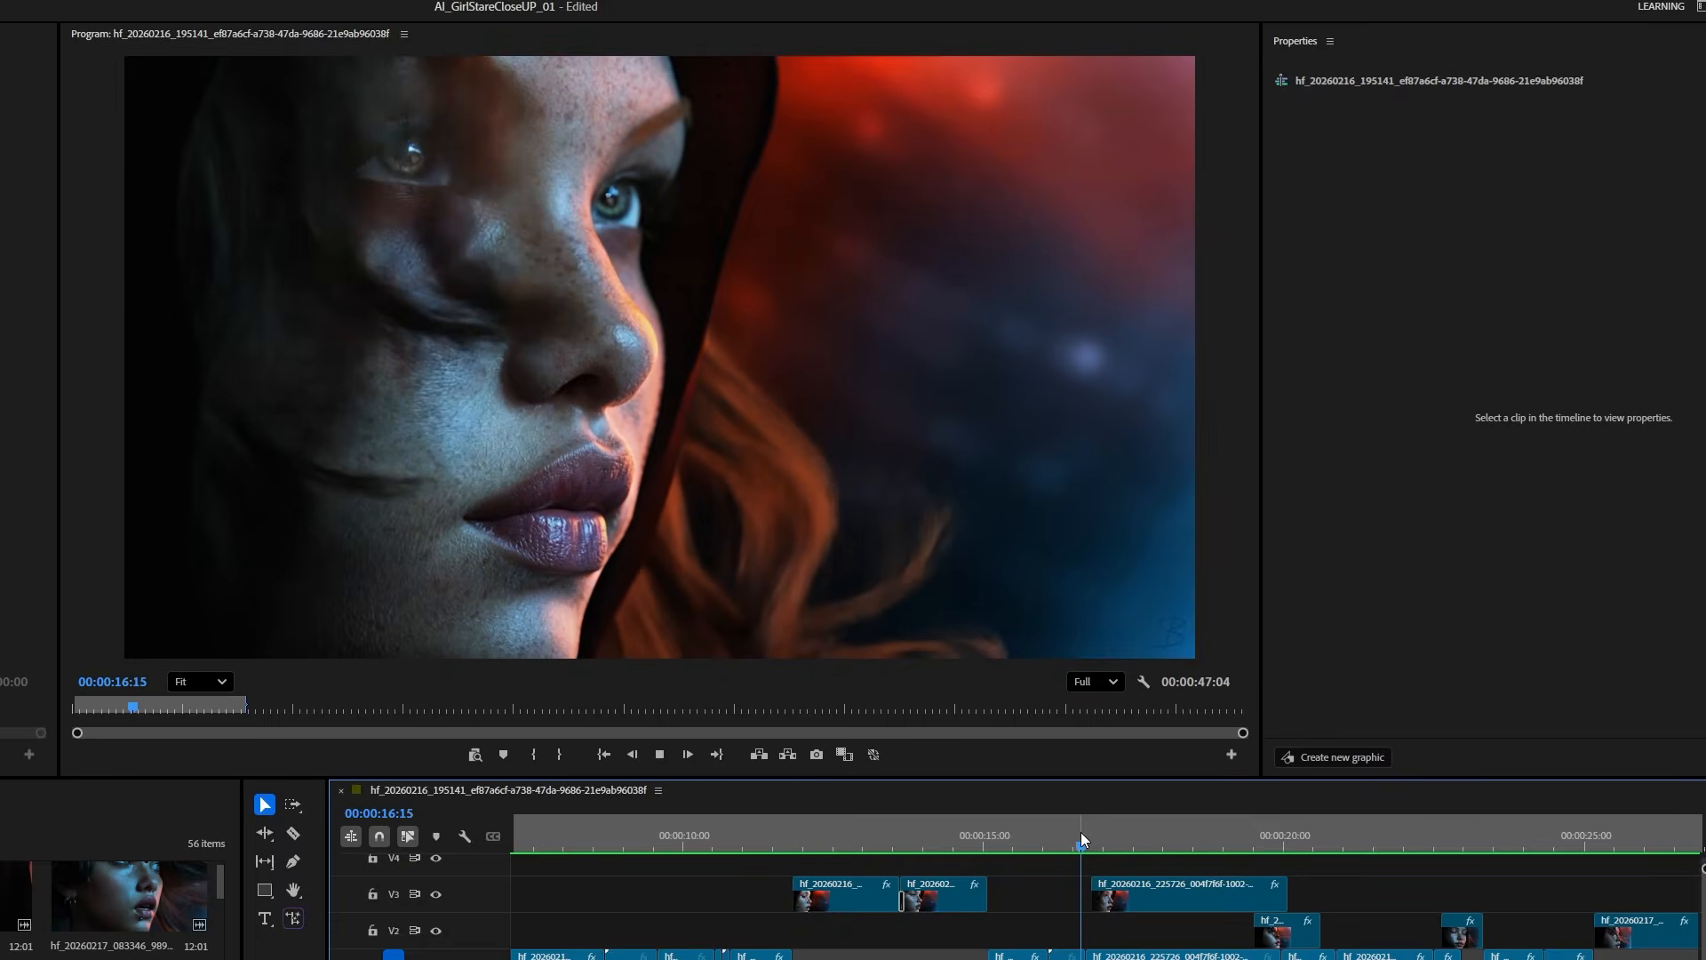
key("space")
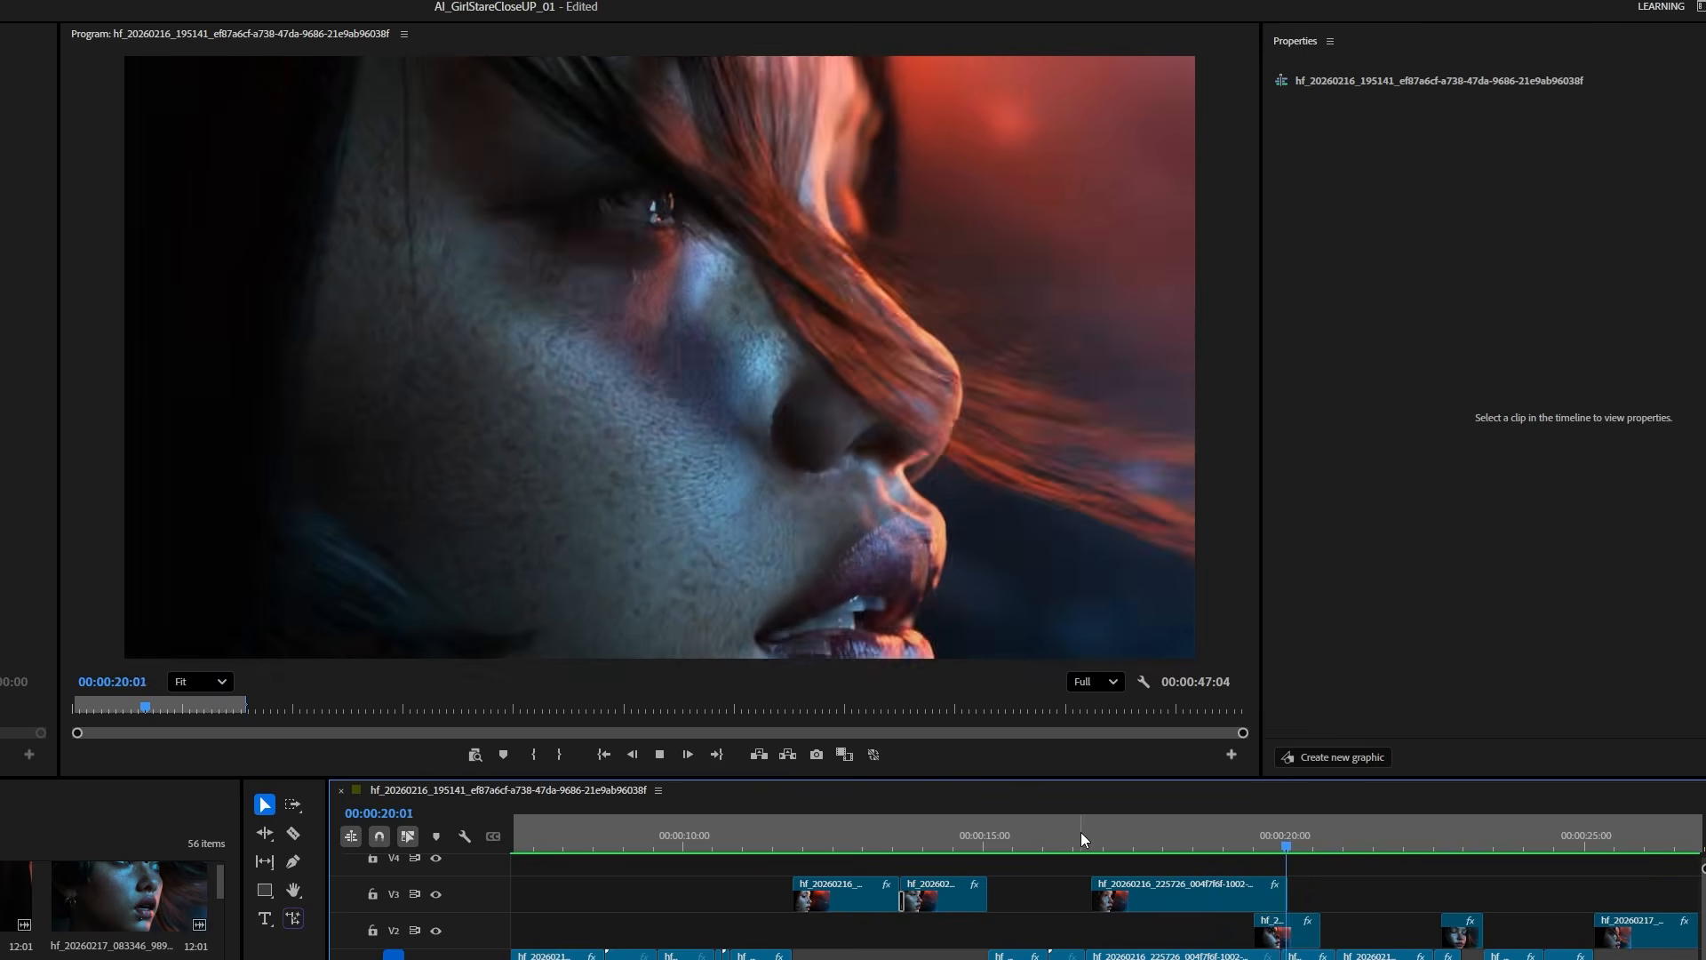
mouse_move(1080, 832)
left_mouse_down()
mouse_move(1191, 834)
mouse_move(1062, 837)
left_mouse_up()
key("space")
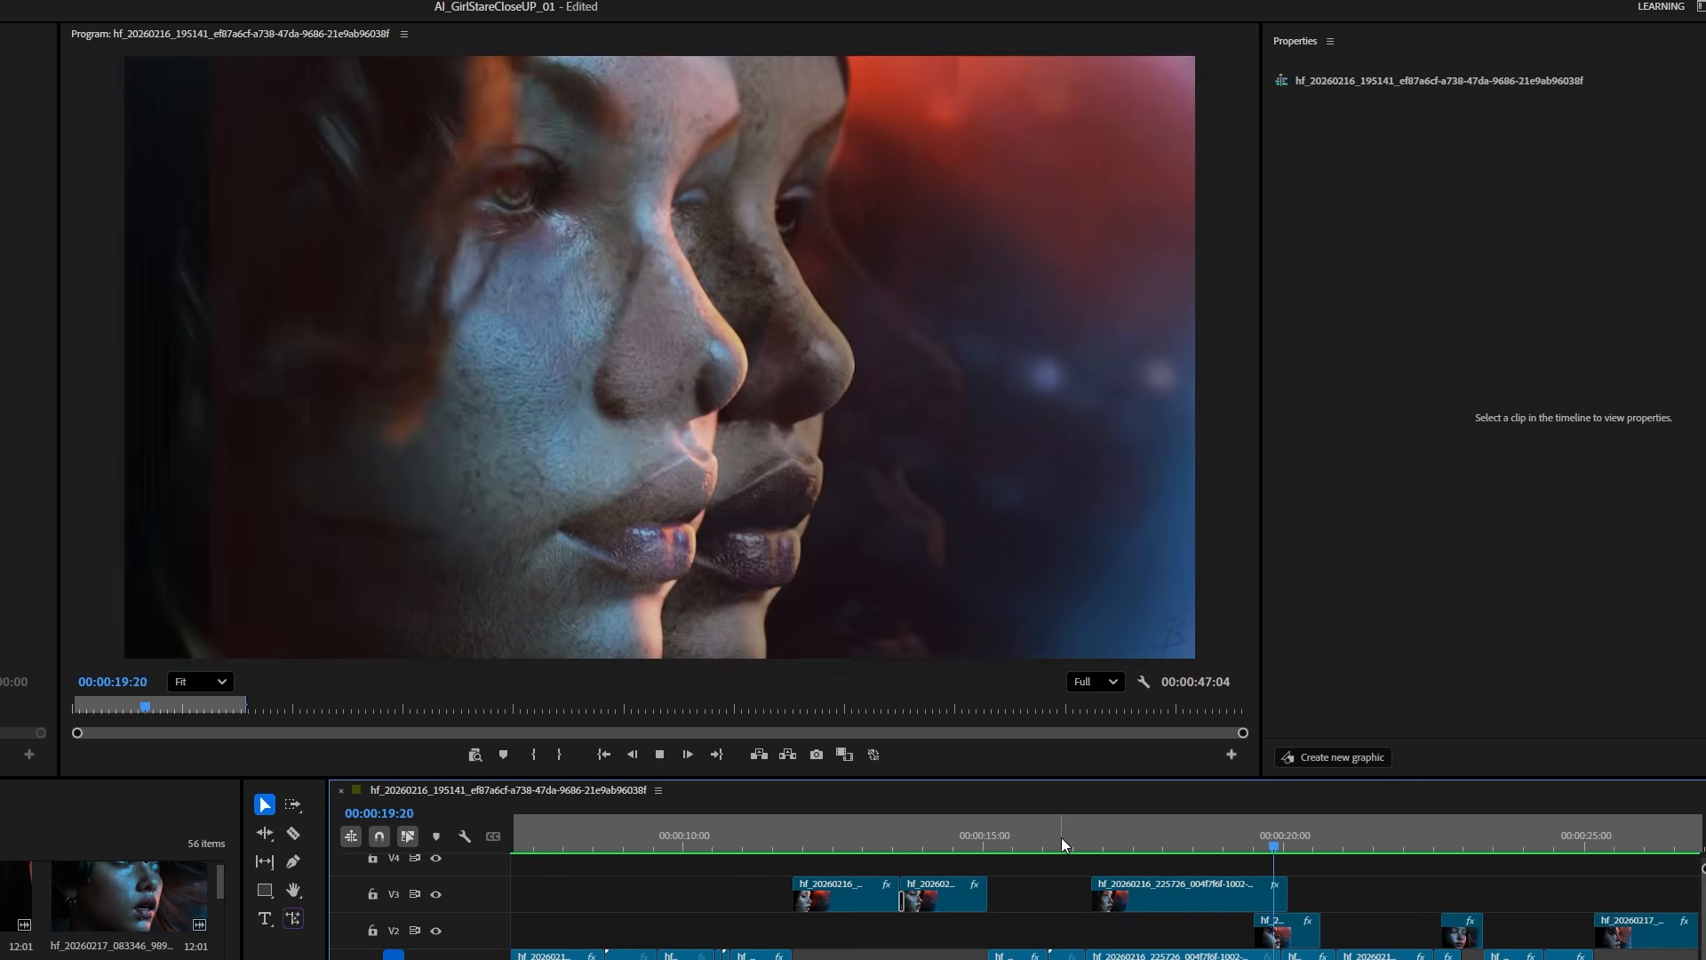
key("space")
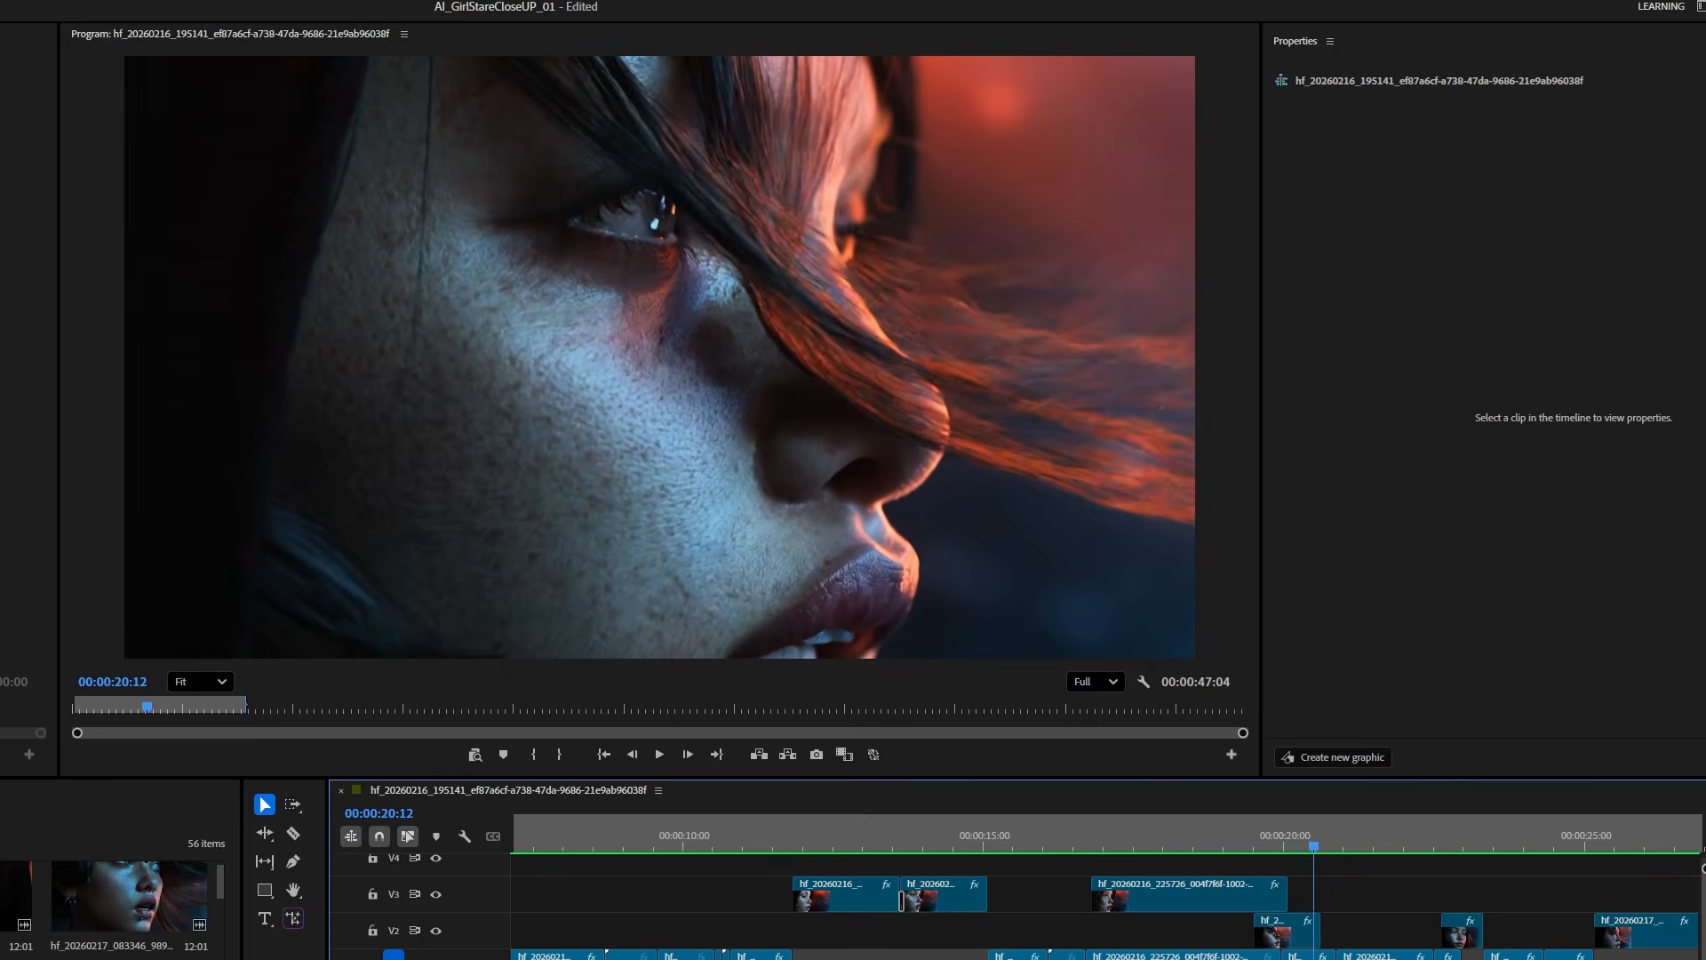
left_click(1036, 836)
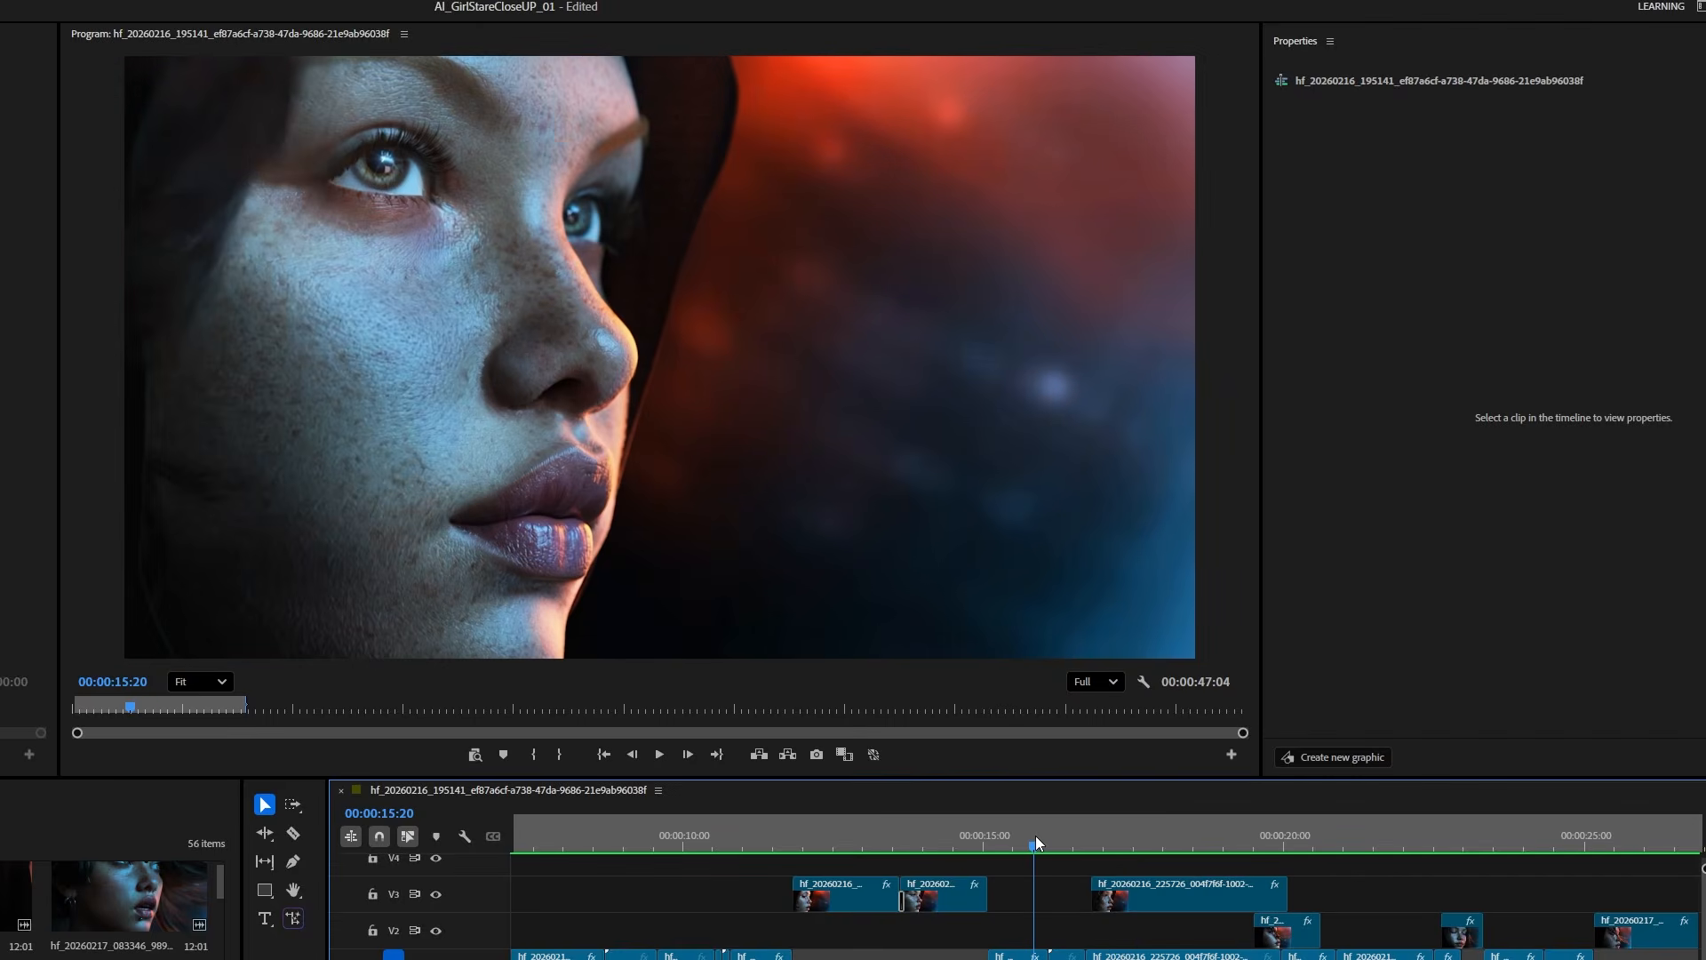
key("space")
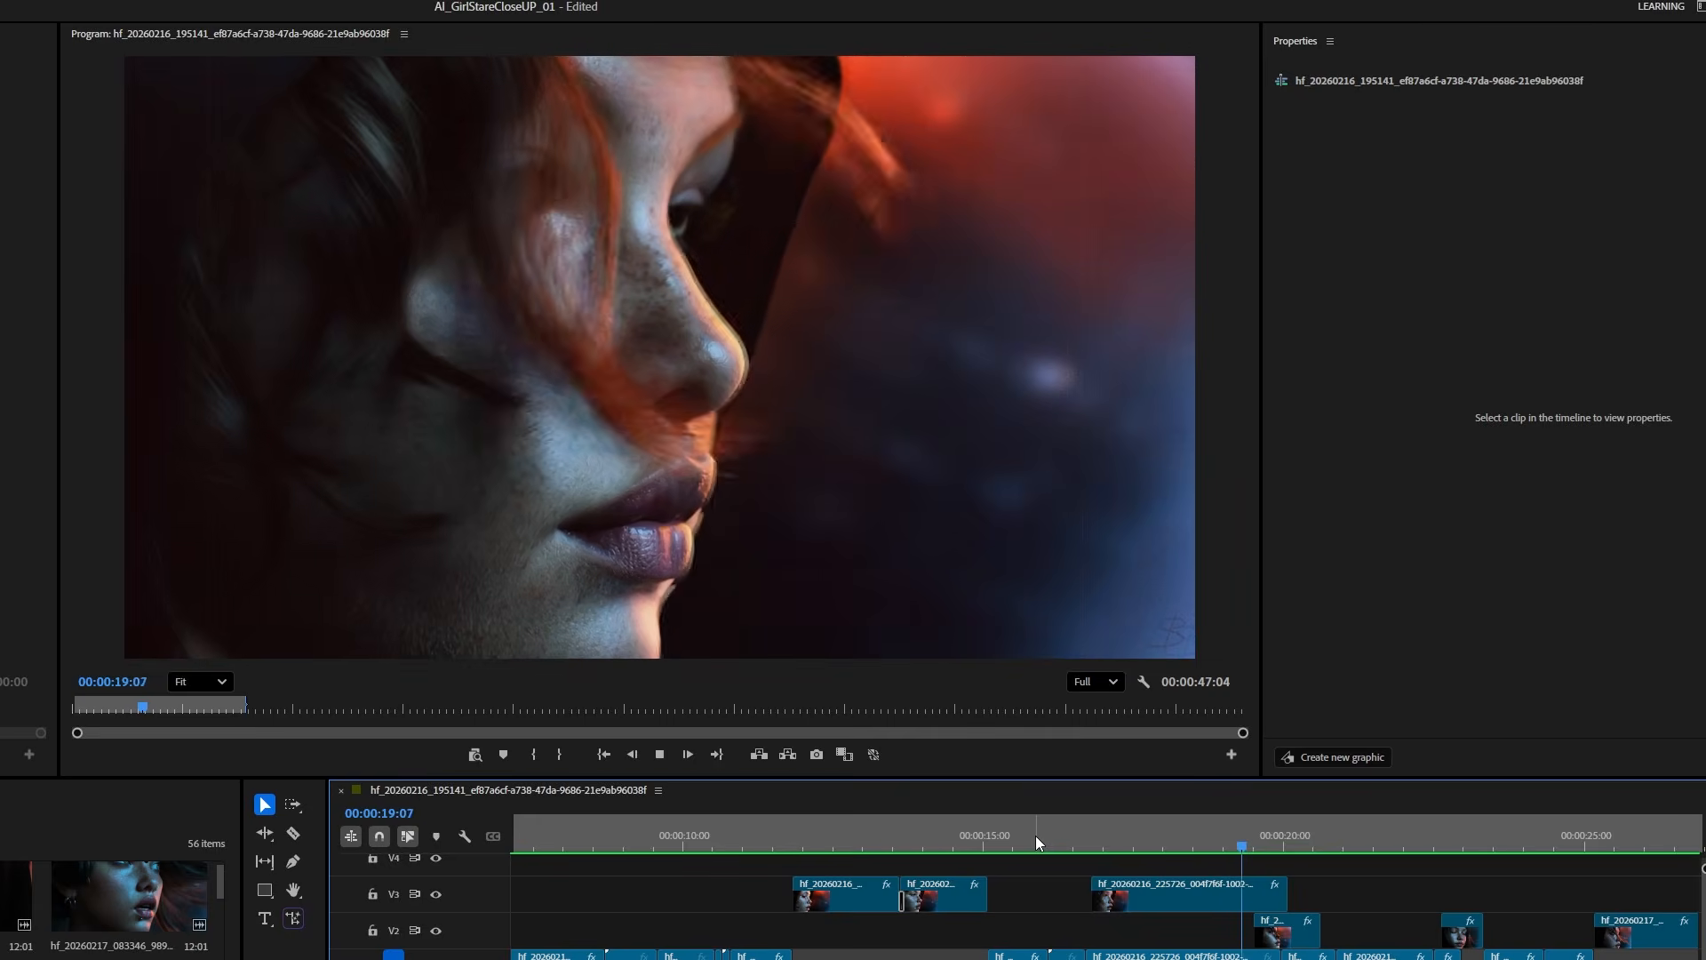
key("space")
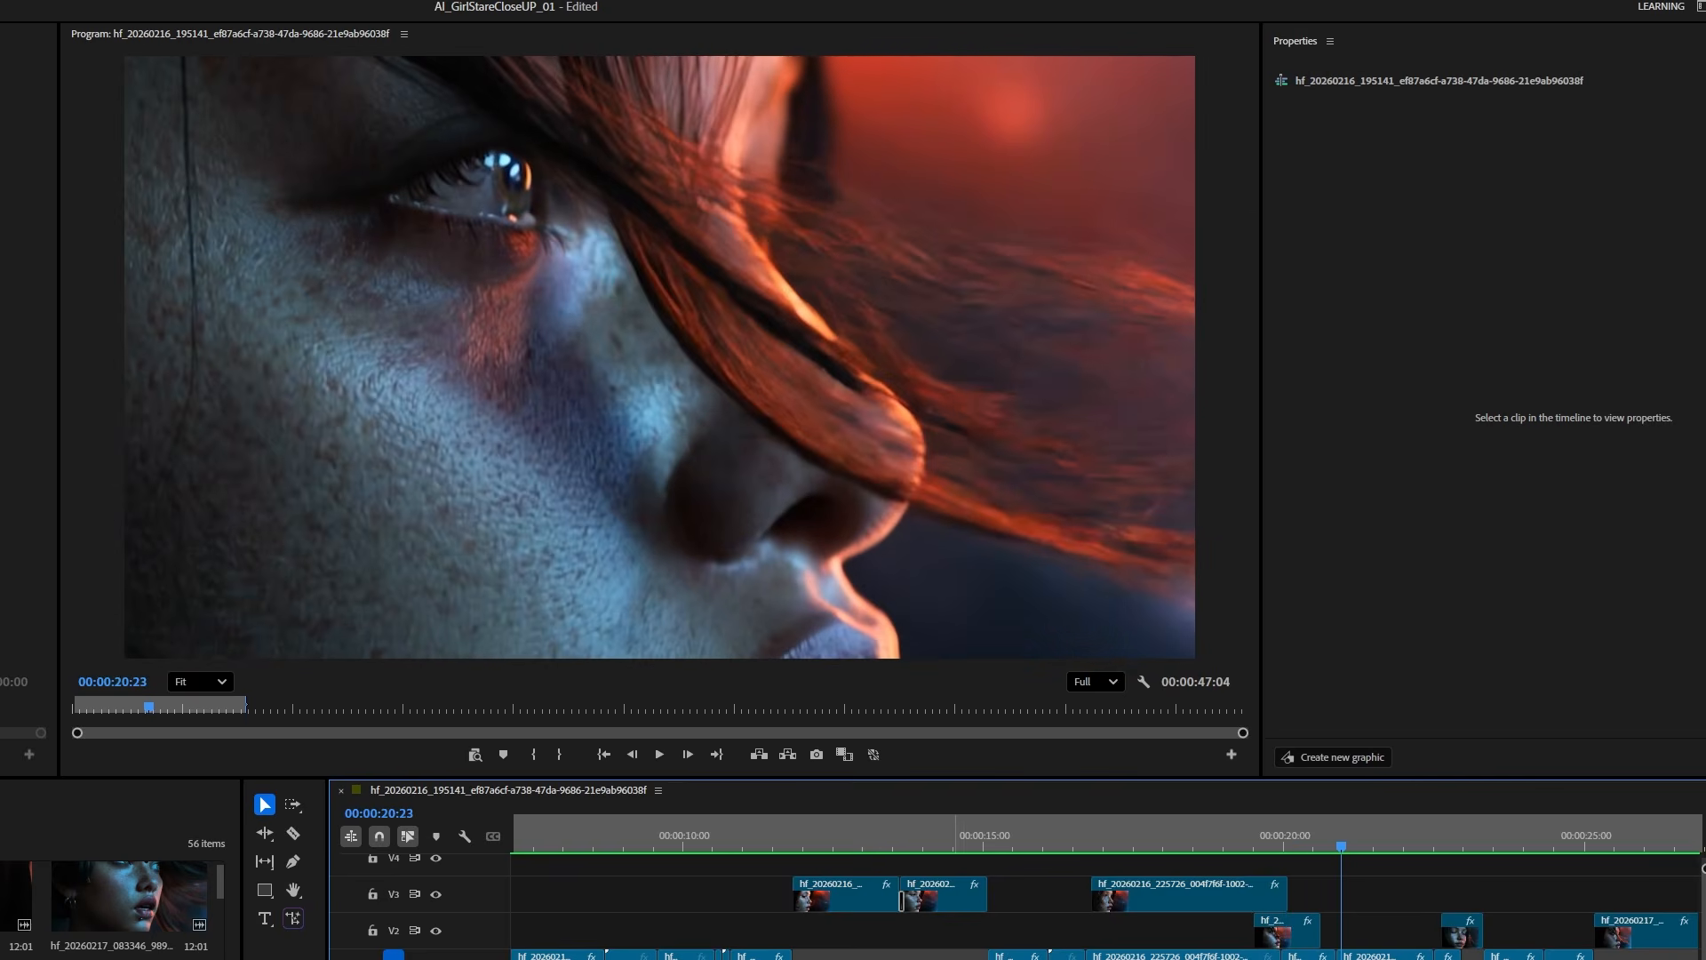
Step: Select the music clip AI_WomancloseUp_01.mp3 and play the sequence from about 11 s to 16 s
left_click(916, 959)
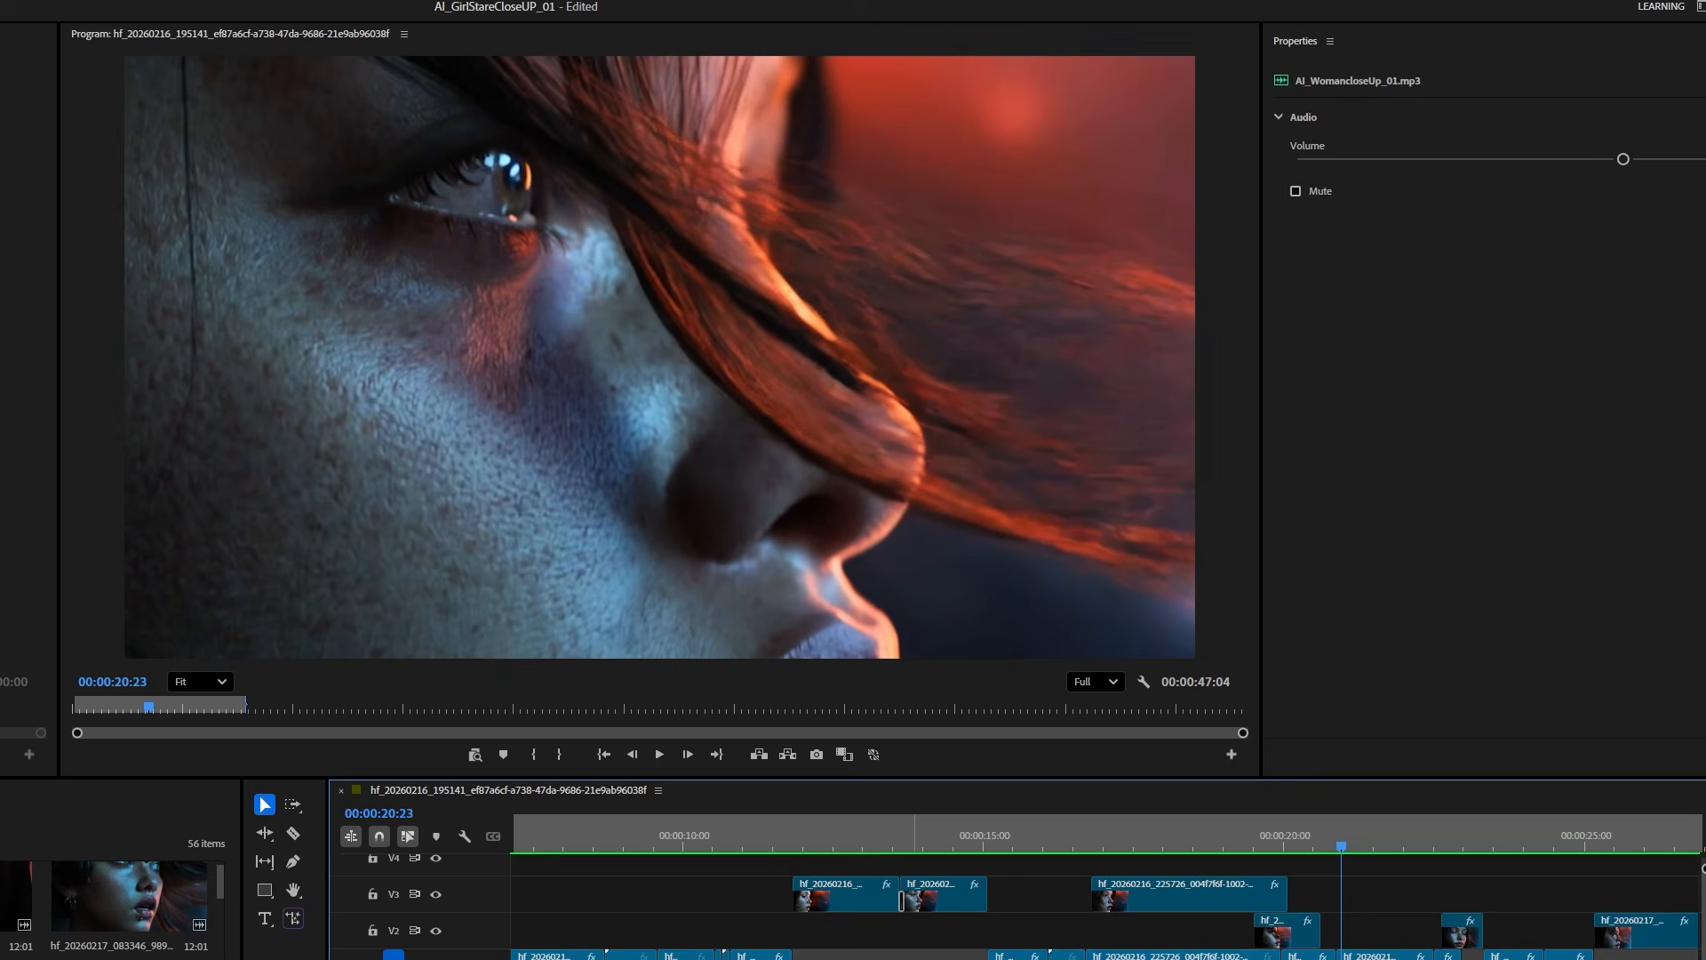
left_click_drag(828, 835, 734, 851)
key("space")
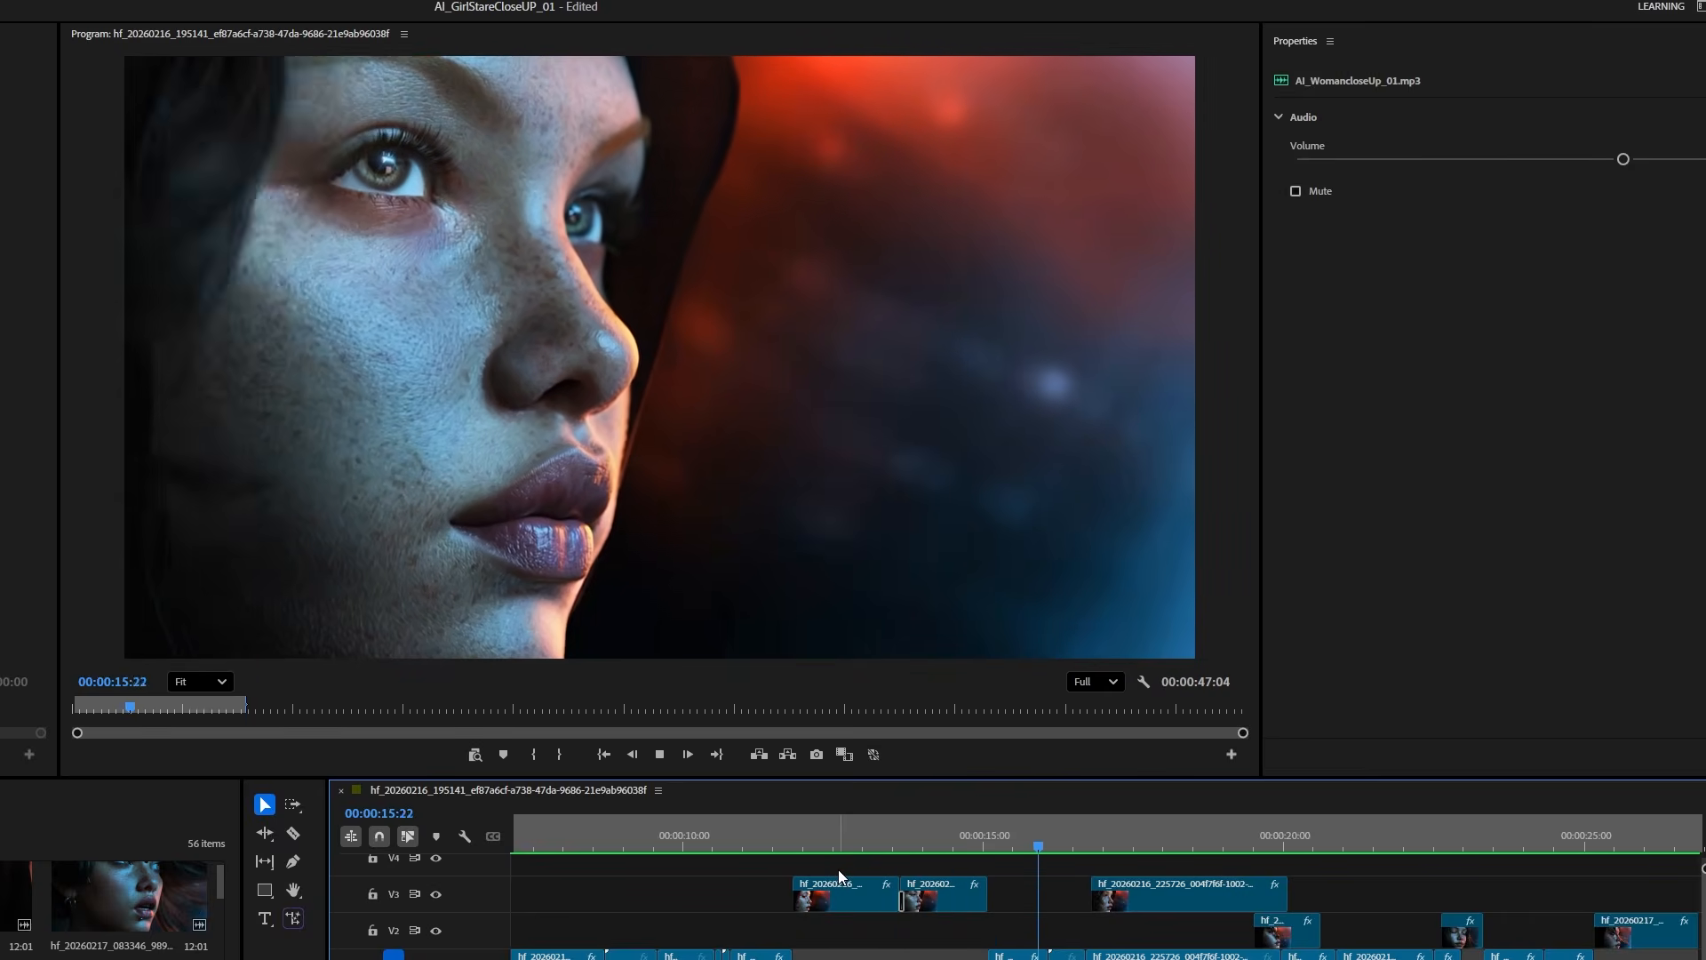
key("space")
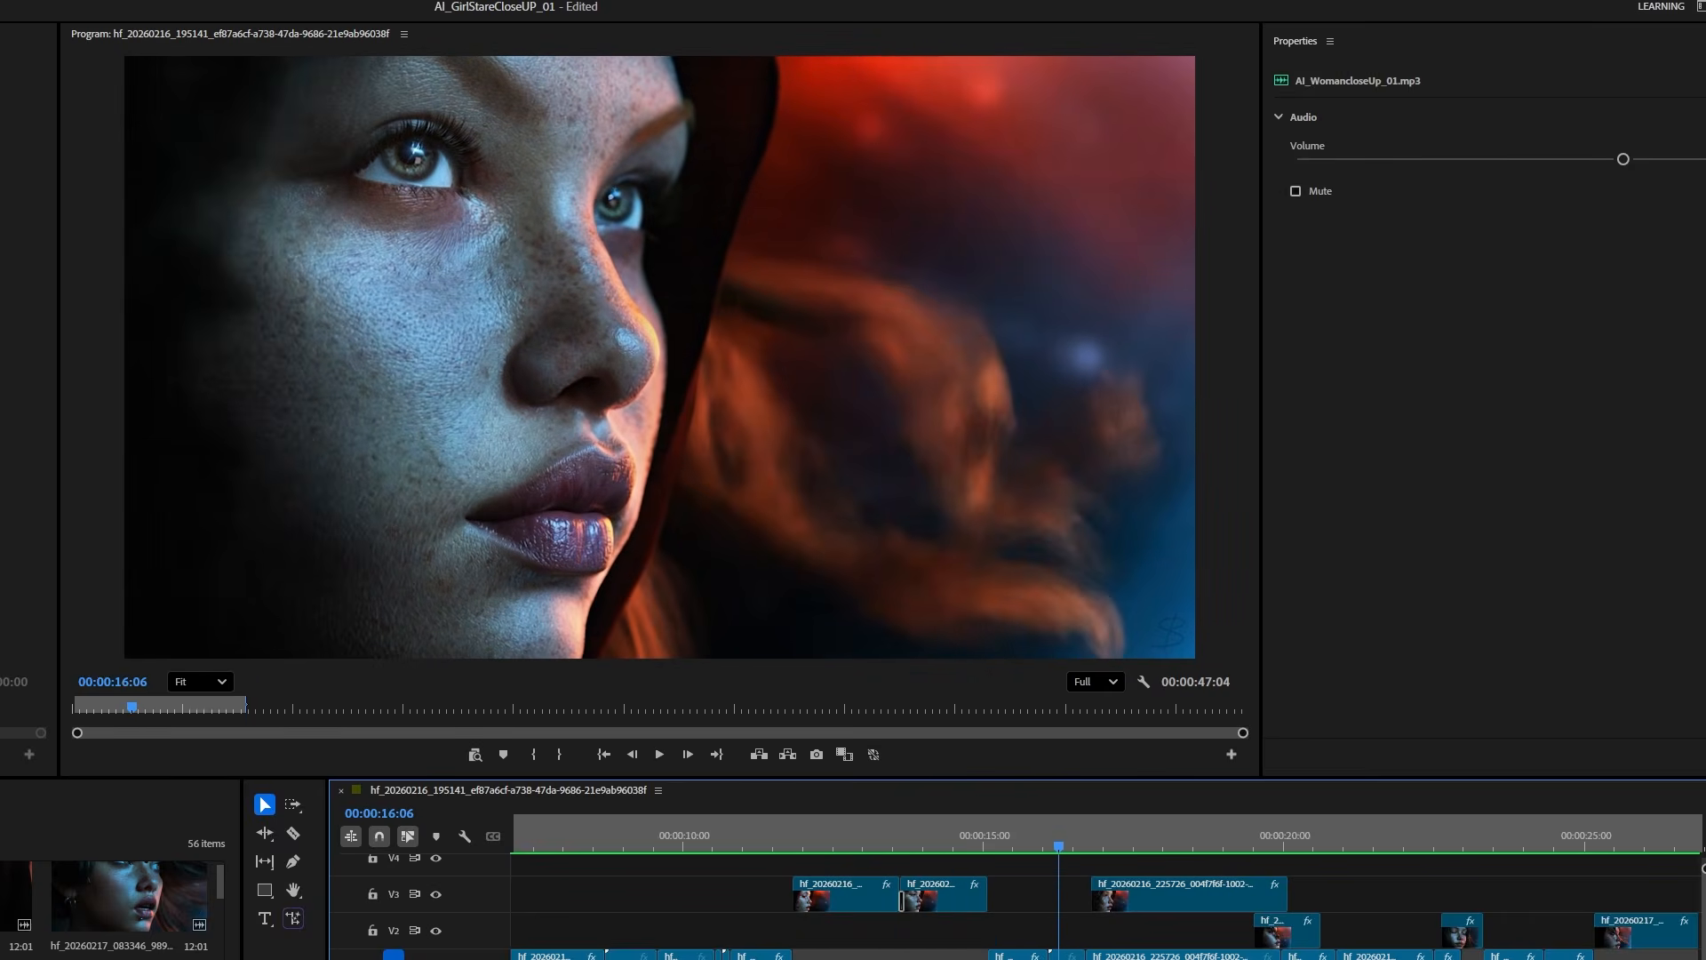
Step: Show the full edit in the timeline, scrub through its first 19 seconds, and return to the beginning
key("minus")
key("minus")
key("minus")
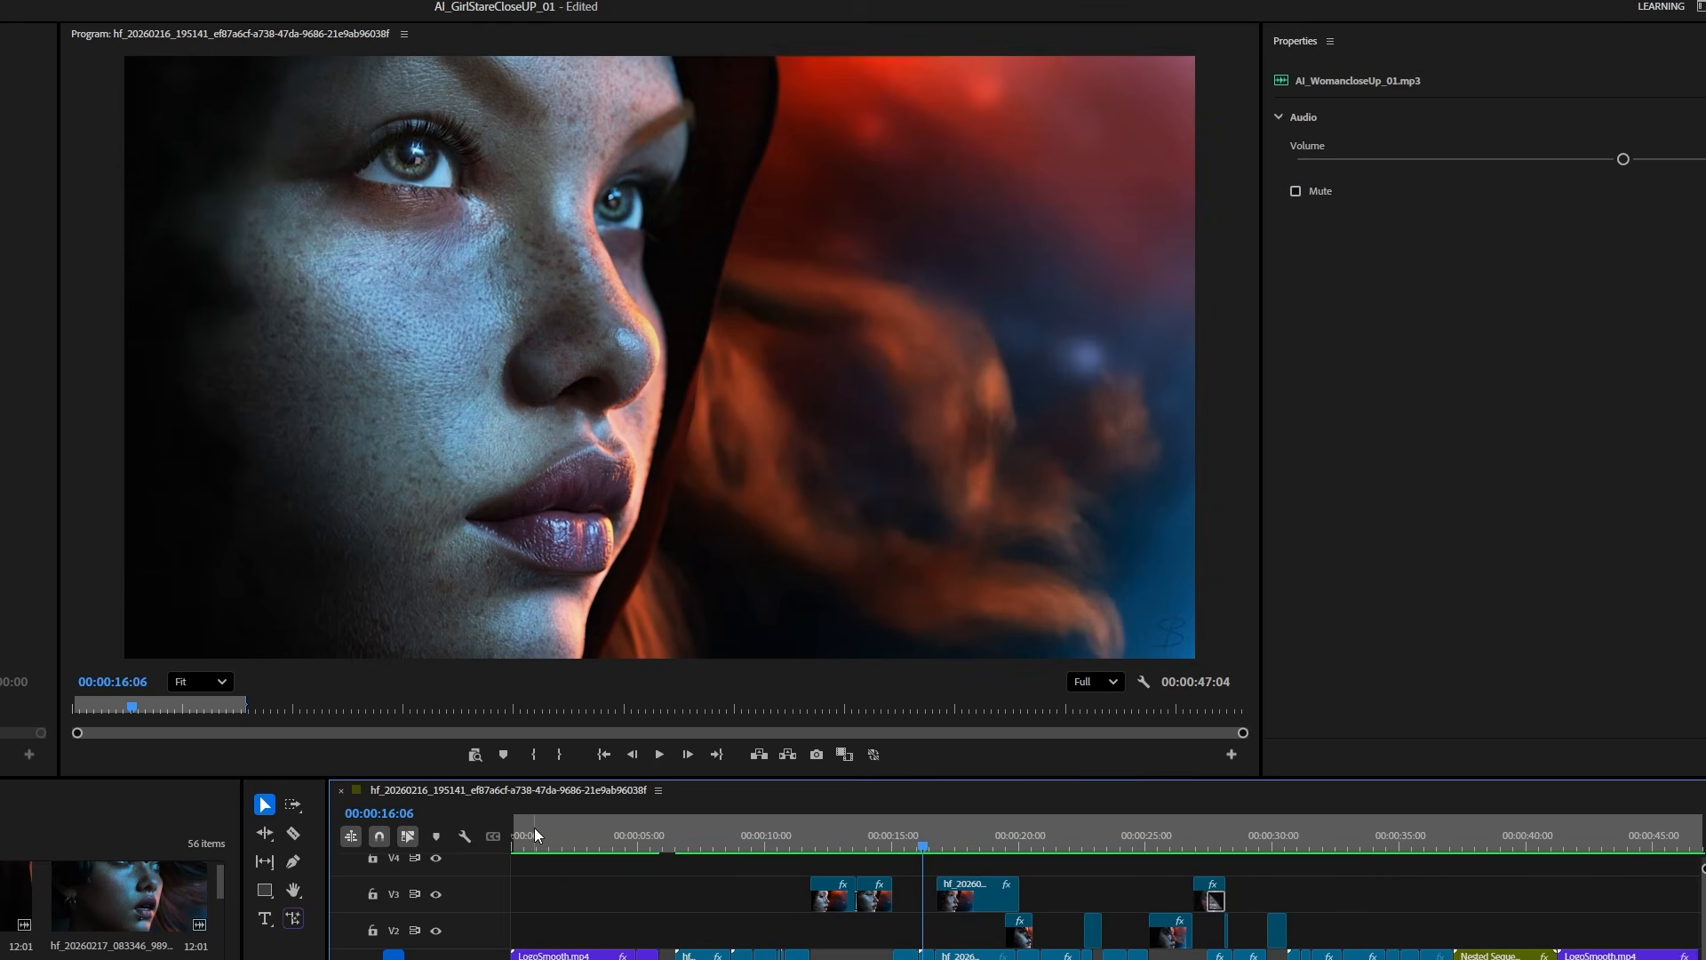
left_click_drag(535, 831, 994, 877)
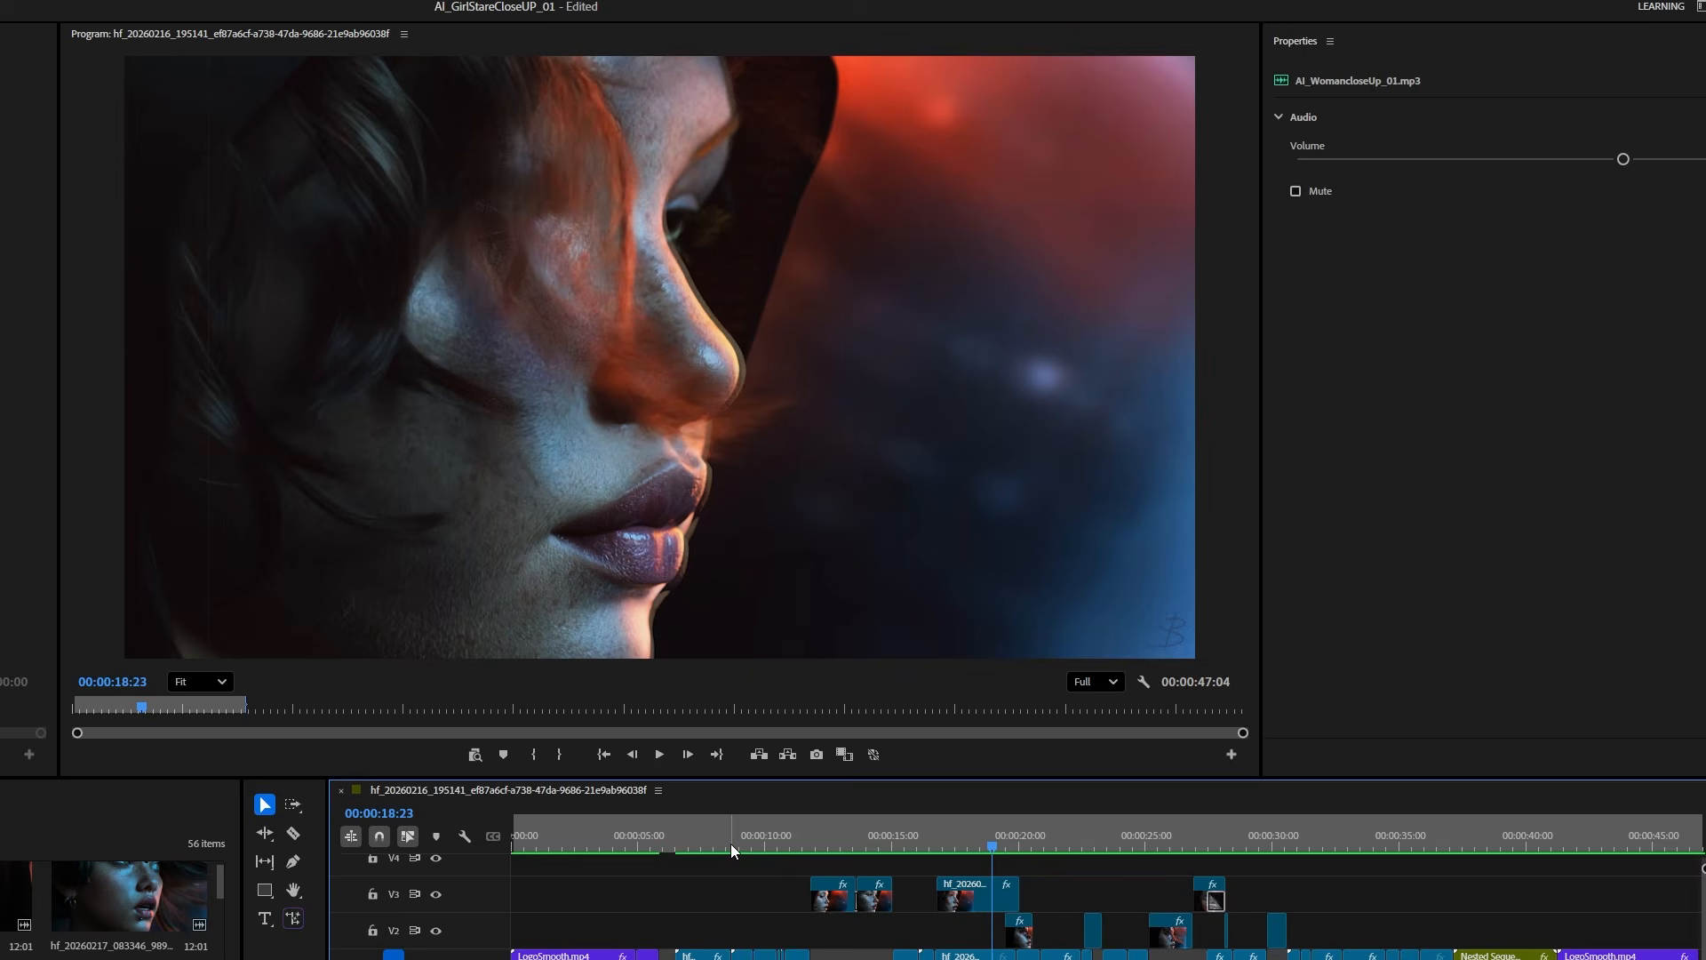
left_click_drag(640, 834, 818, 850)
left_click(522, 845)
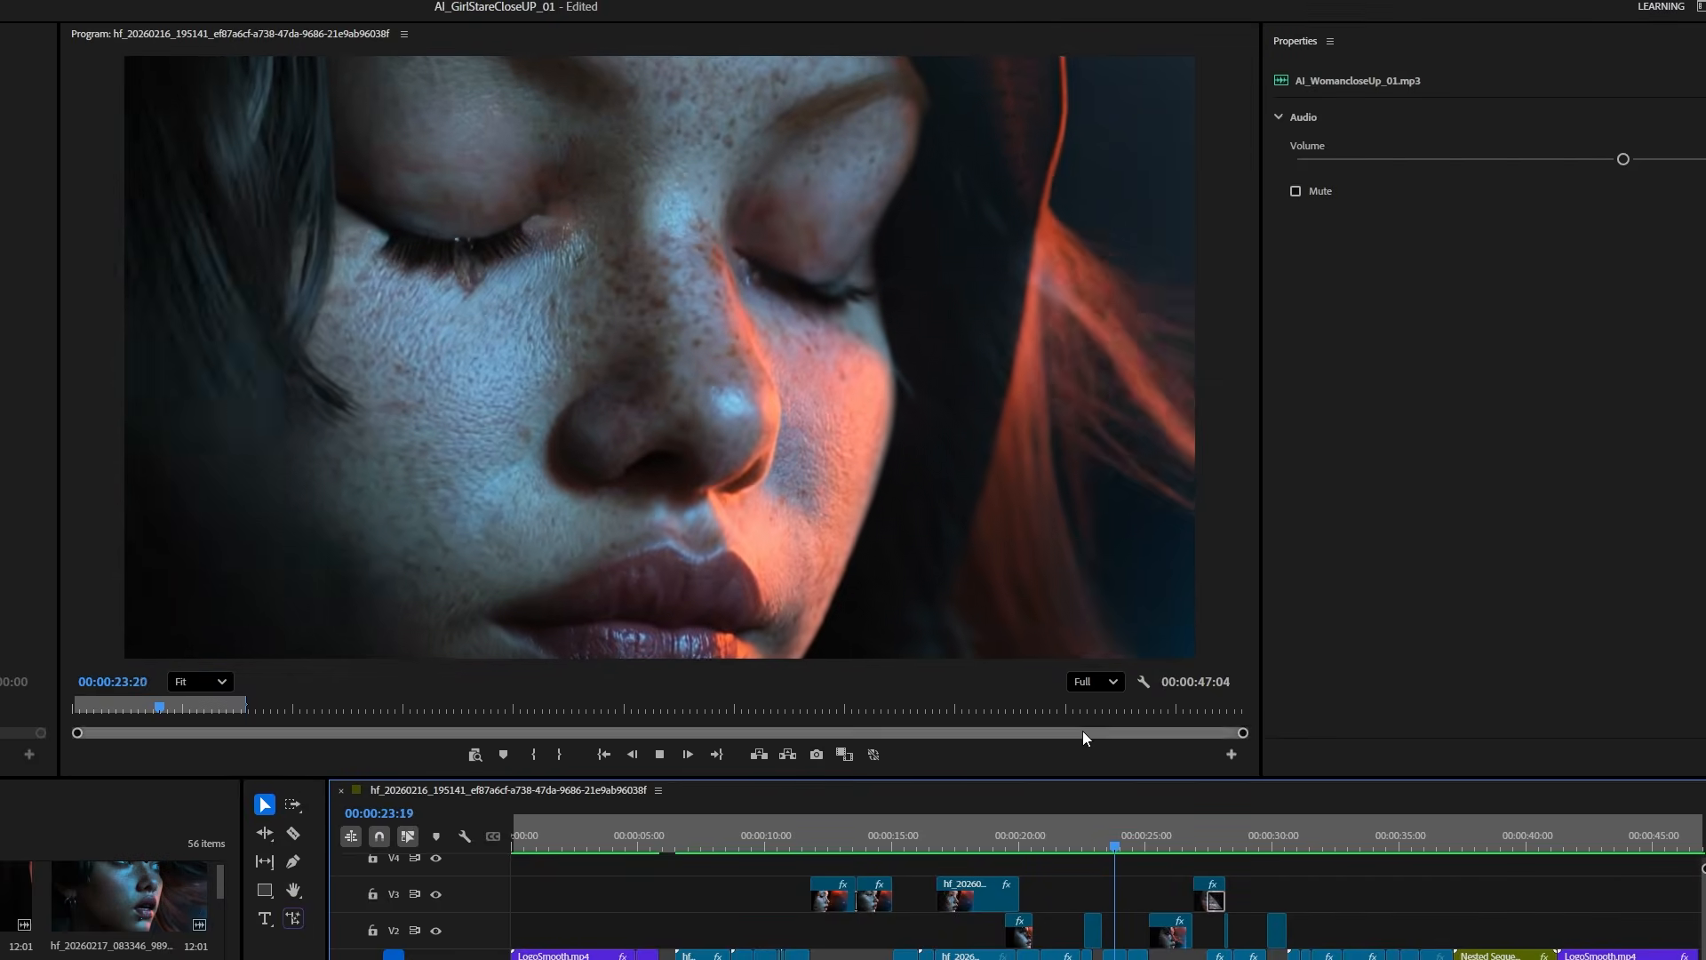
Step: Play the sequence from the closed-eyes close-up at about 23 s to the tearful profile shot at 28 s
mouse_move(1113, 850)
left_mouse_down()
mouse_move(1072, 847)
mouse_move(1091, 847)
left_mouse_up()
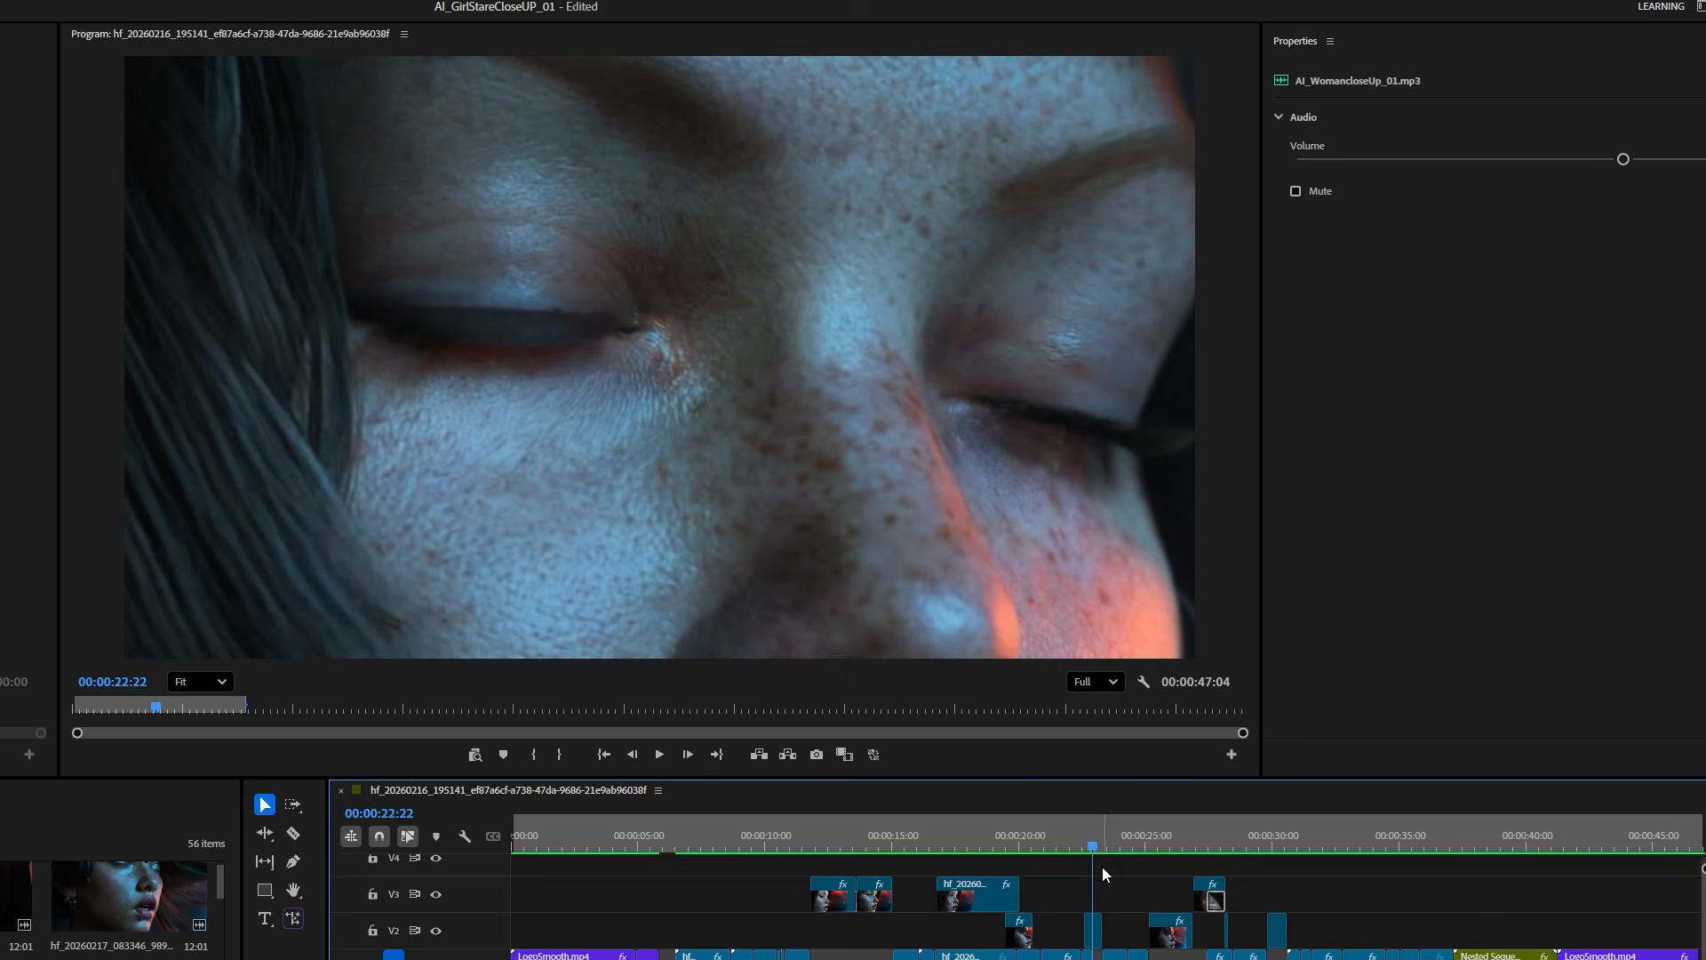
key("space")
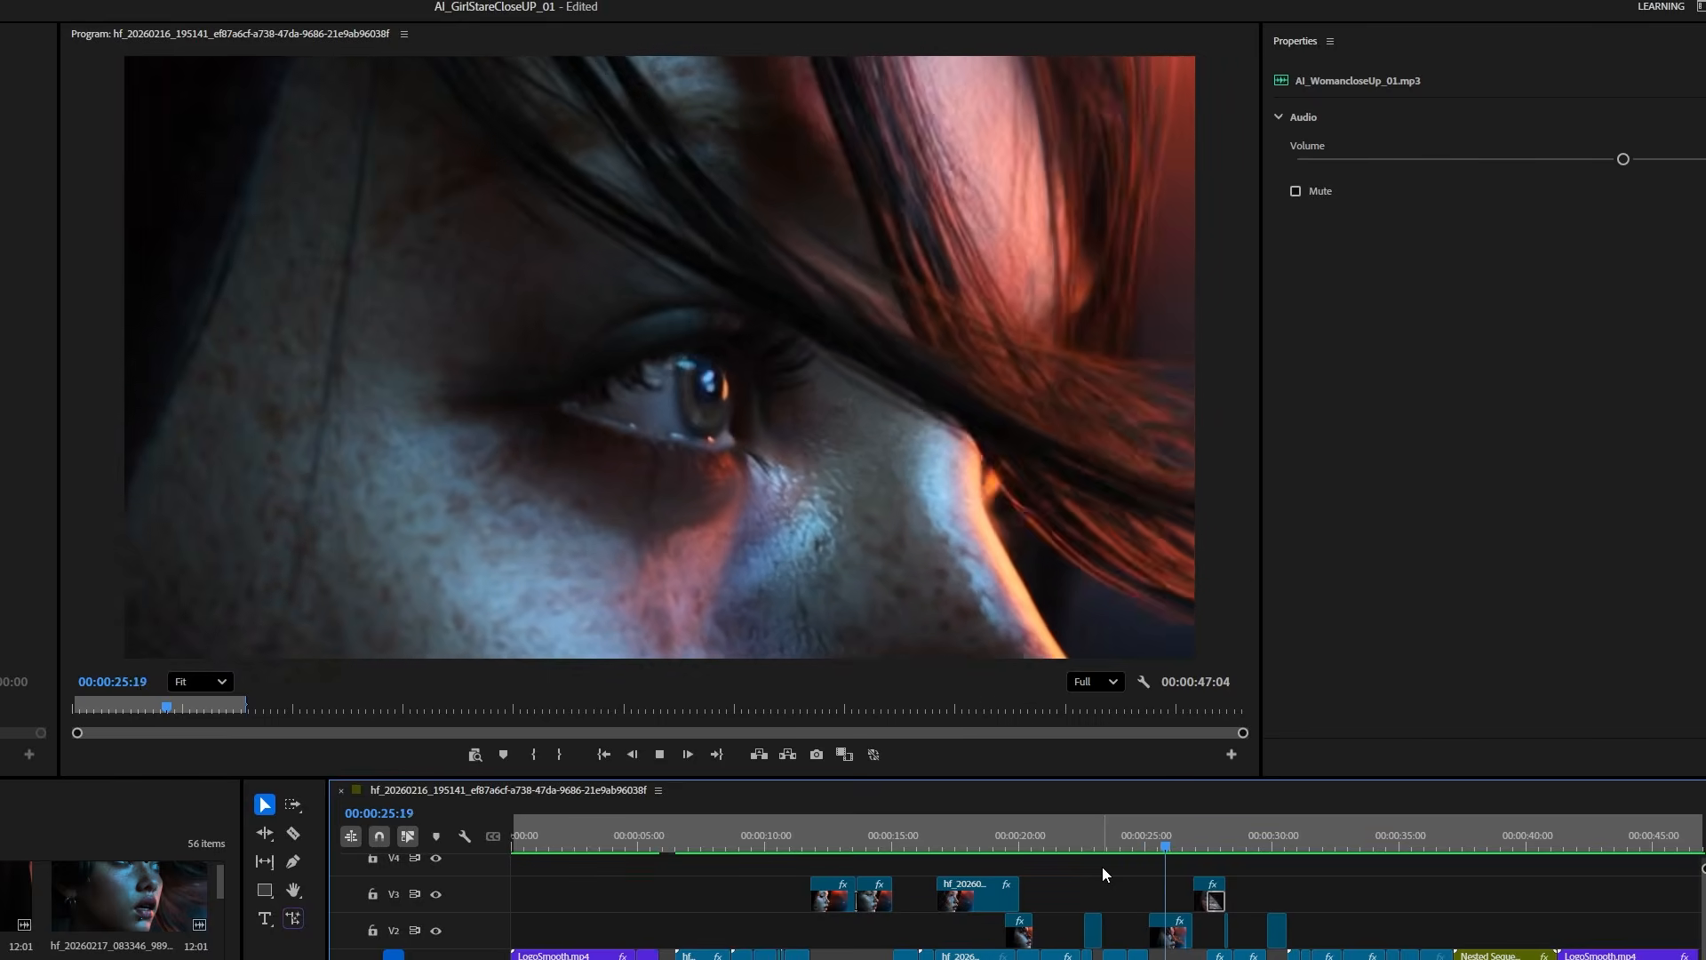
key("space")
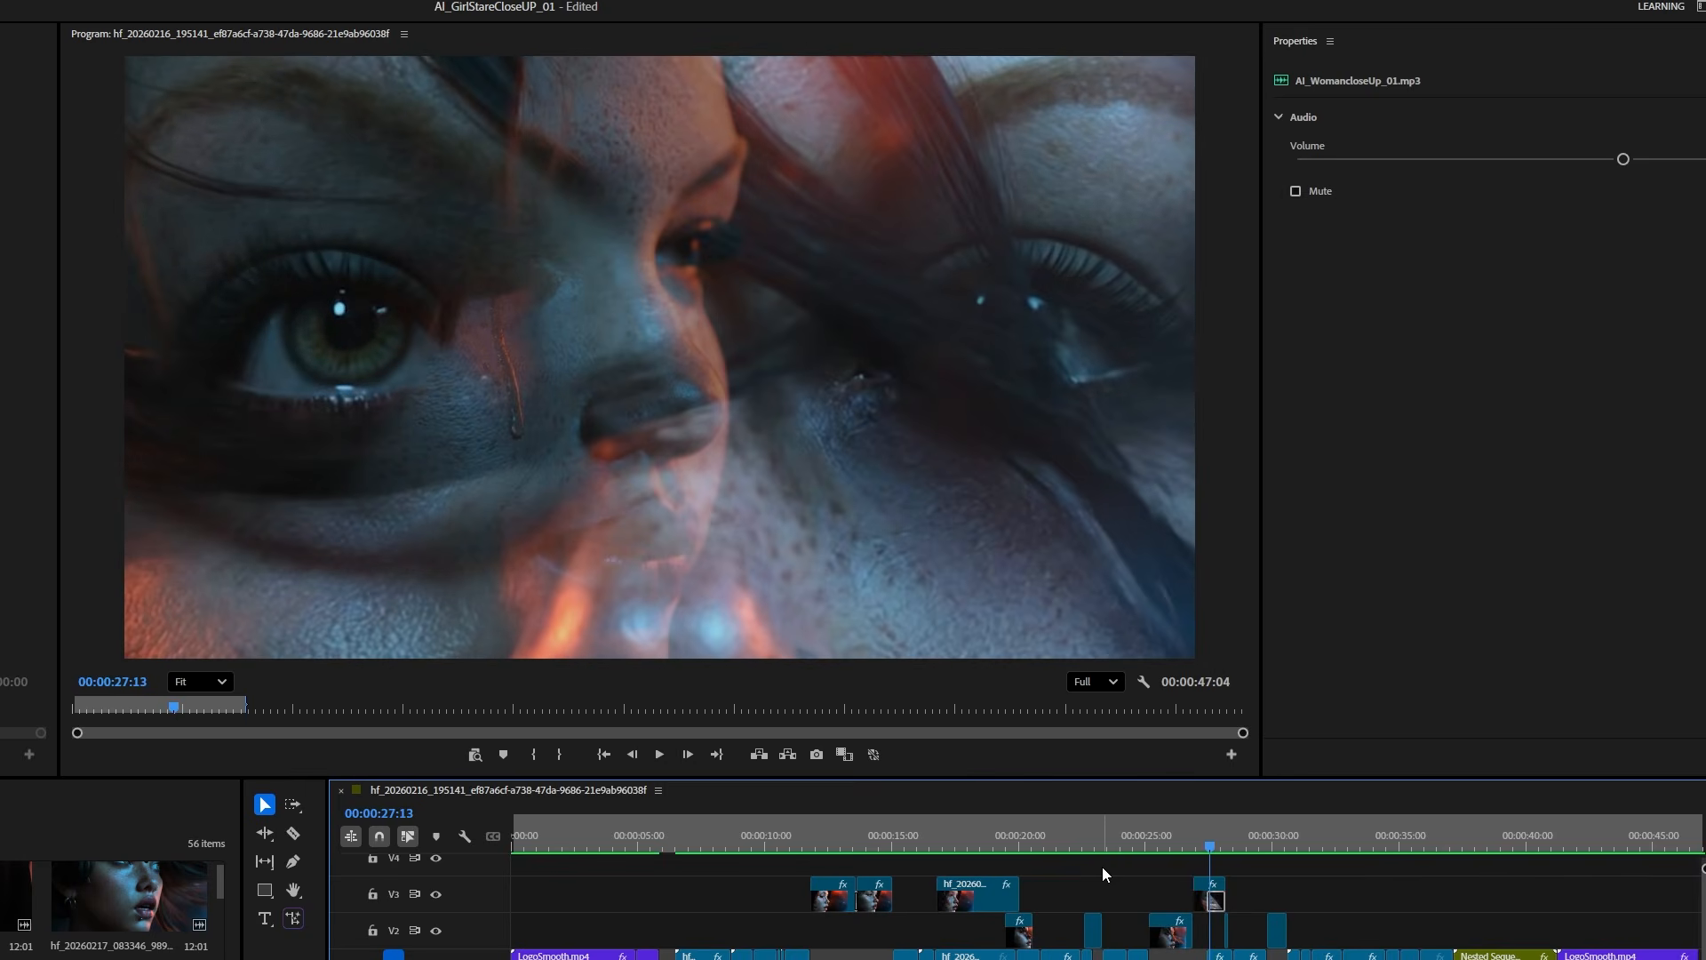
key("space")
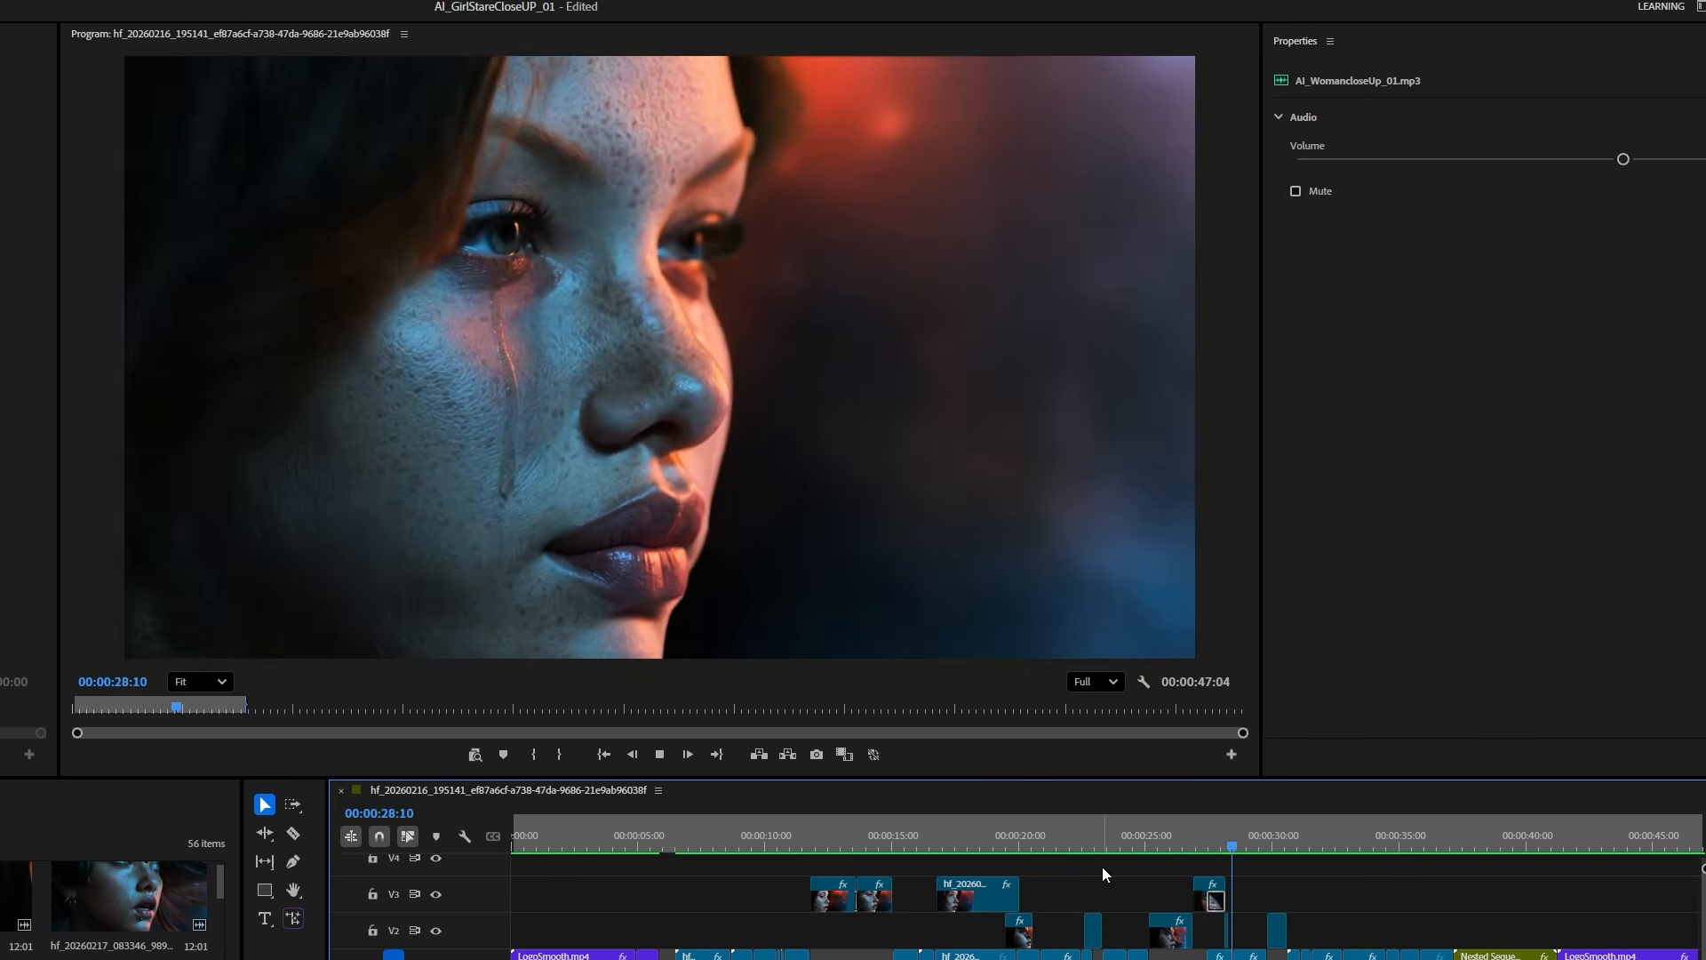
key("space")
Step: Play the rest of the sequence from about 27 s through the closing logo
left_click_drag(1255, 830, 1210, 834)
key("space")
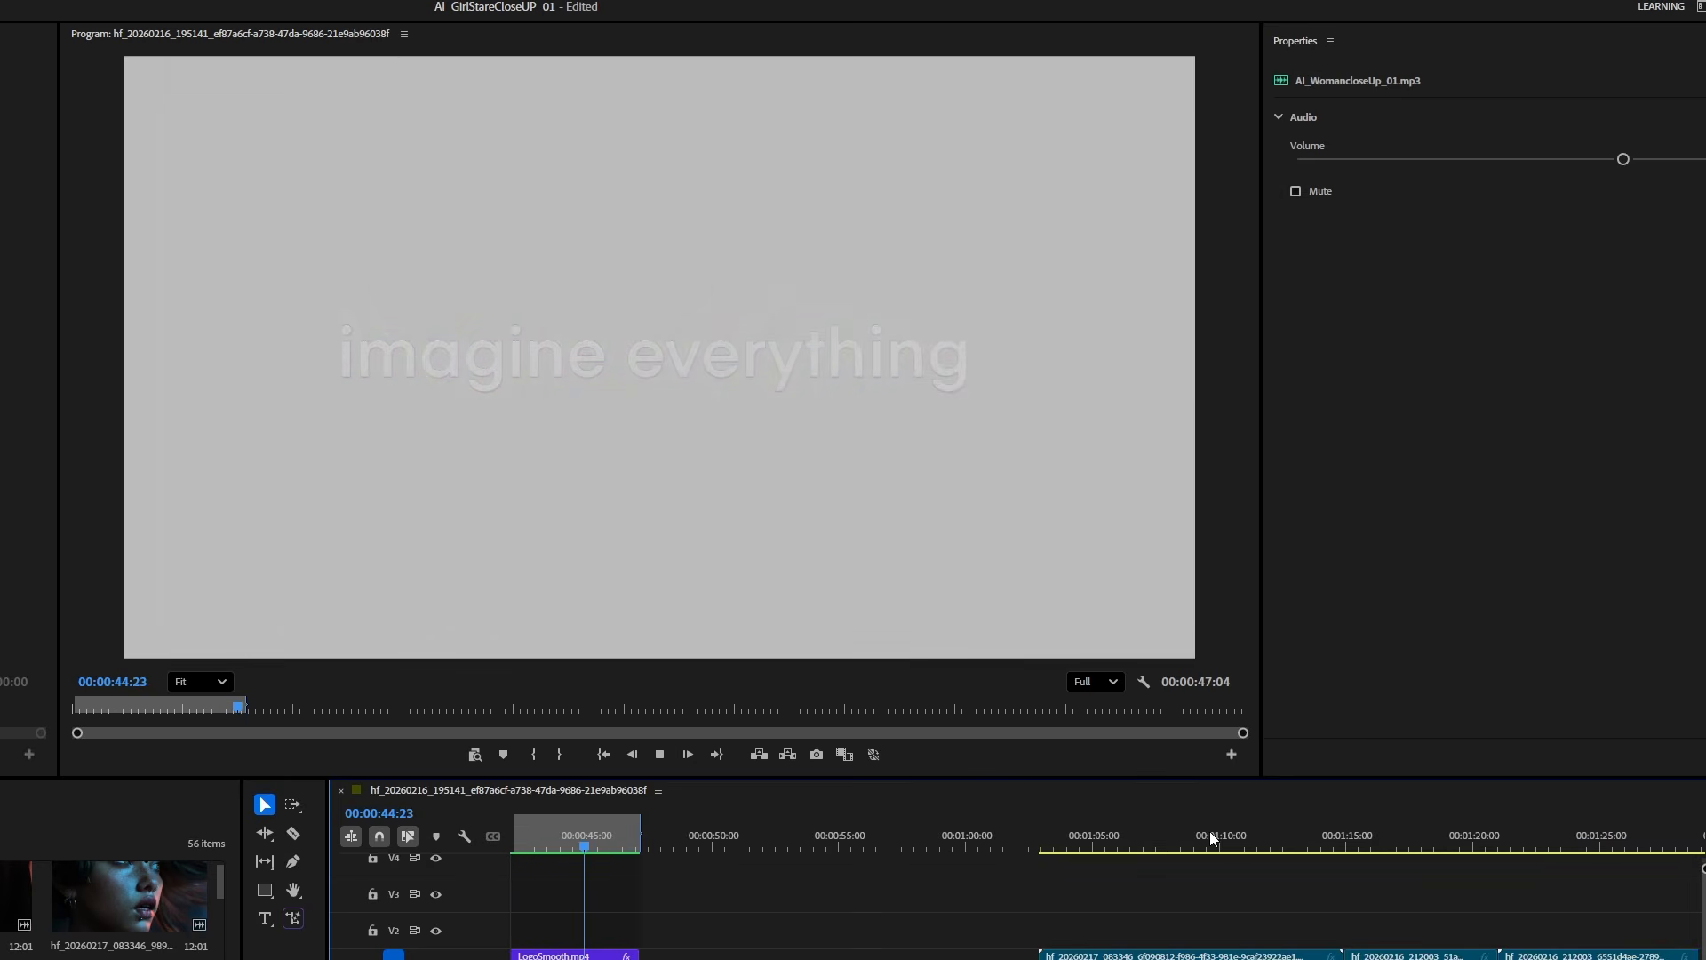
key("space")
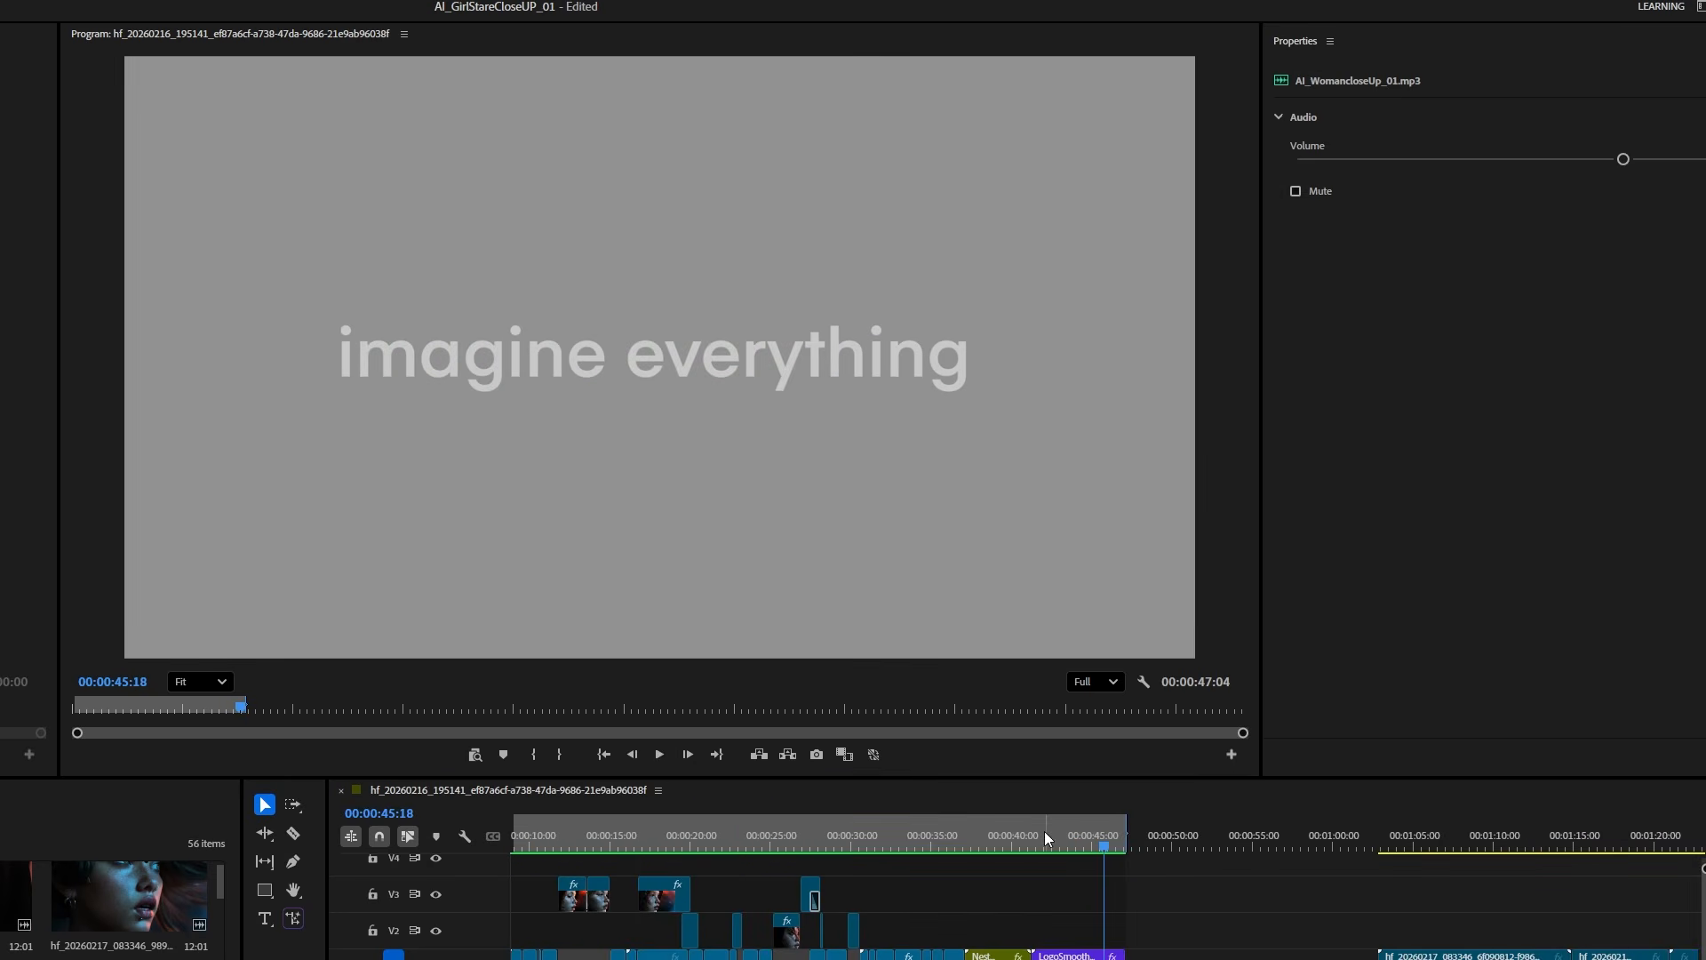
Step: Scrub the sequence from 17 s to the eye close-up and examine the transitions between about 25 s and 30 s
left_click(642, 837)
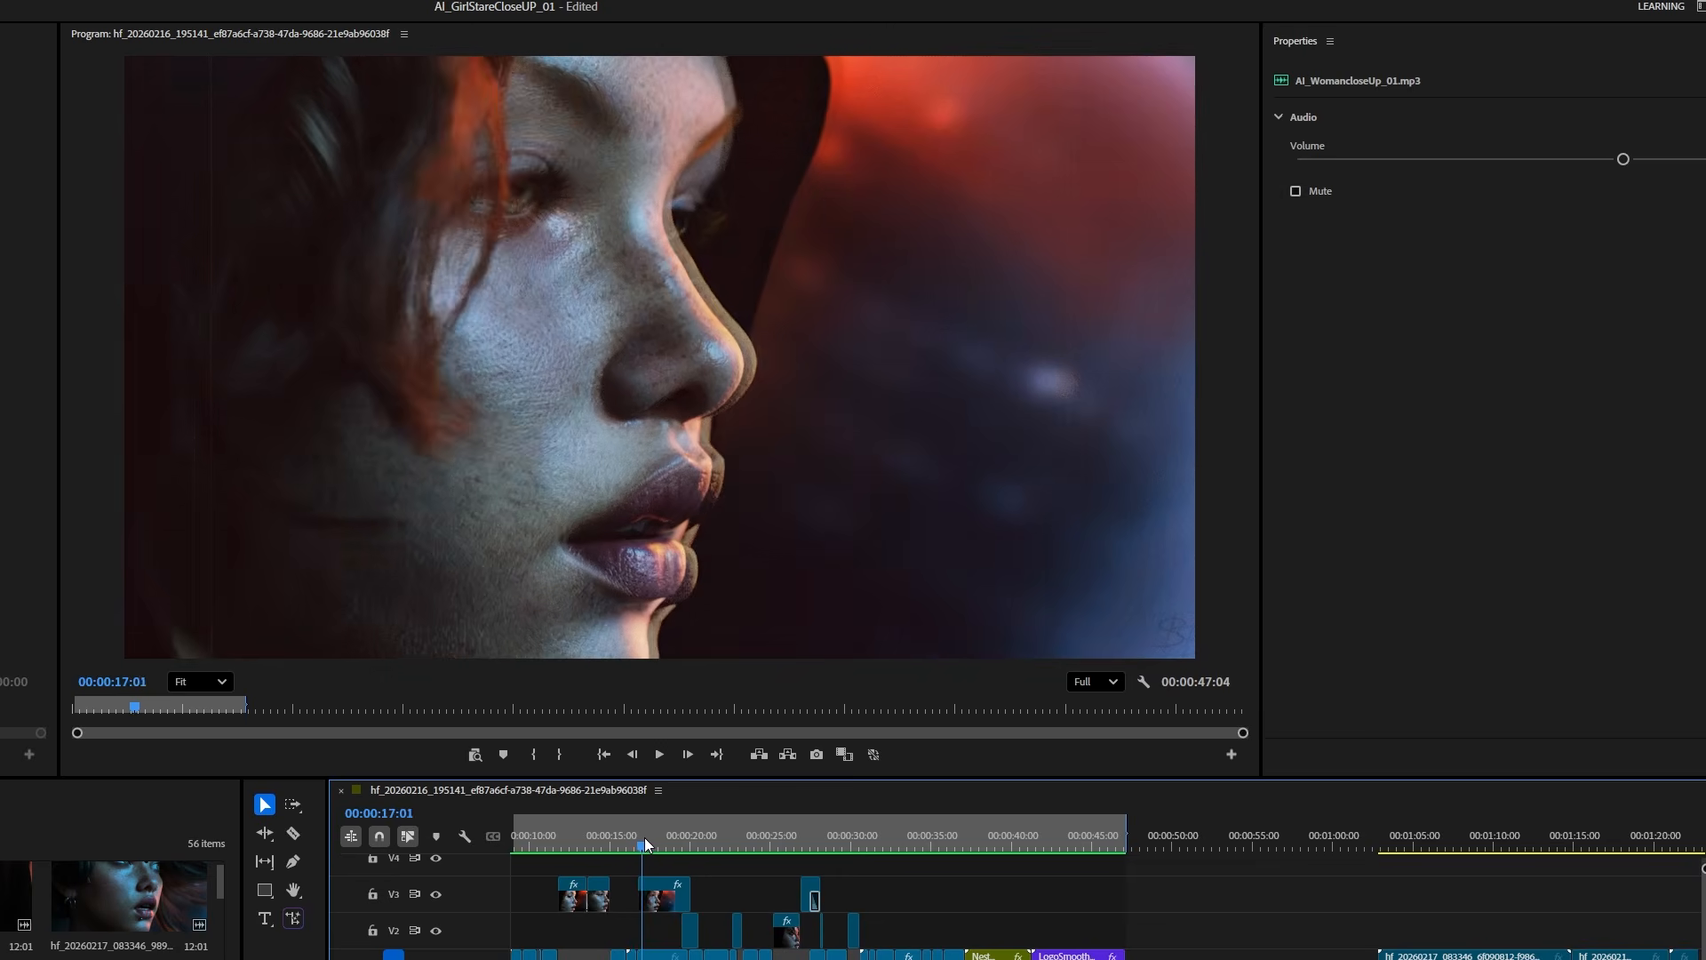
left_click_drag(643, 837, 786, 855)
key("space")
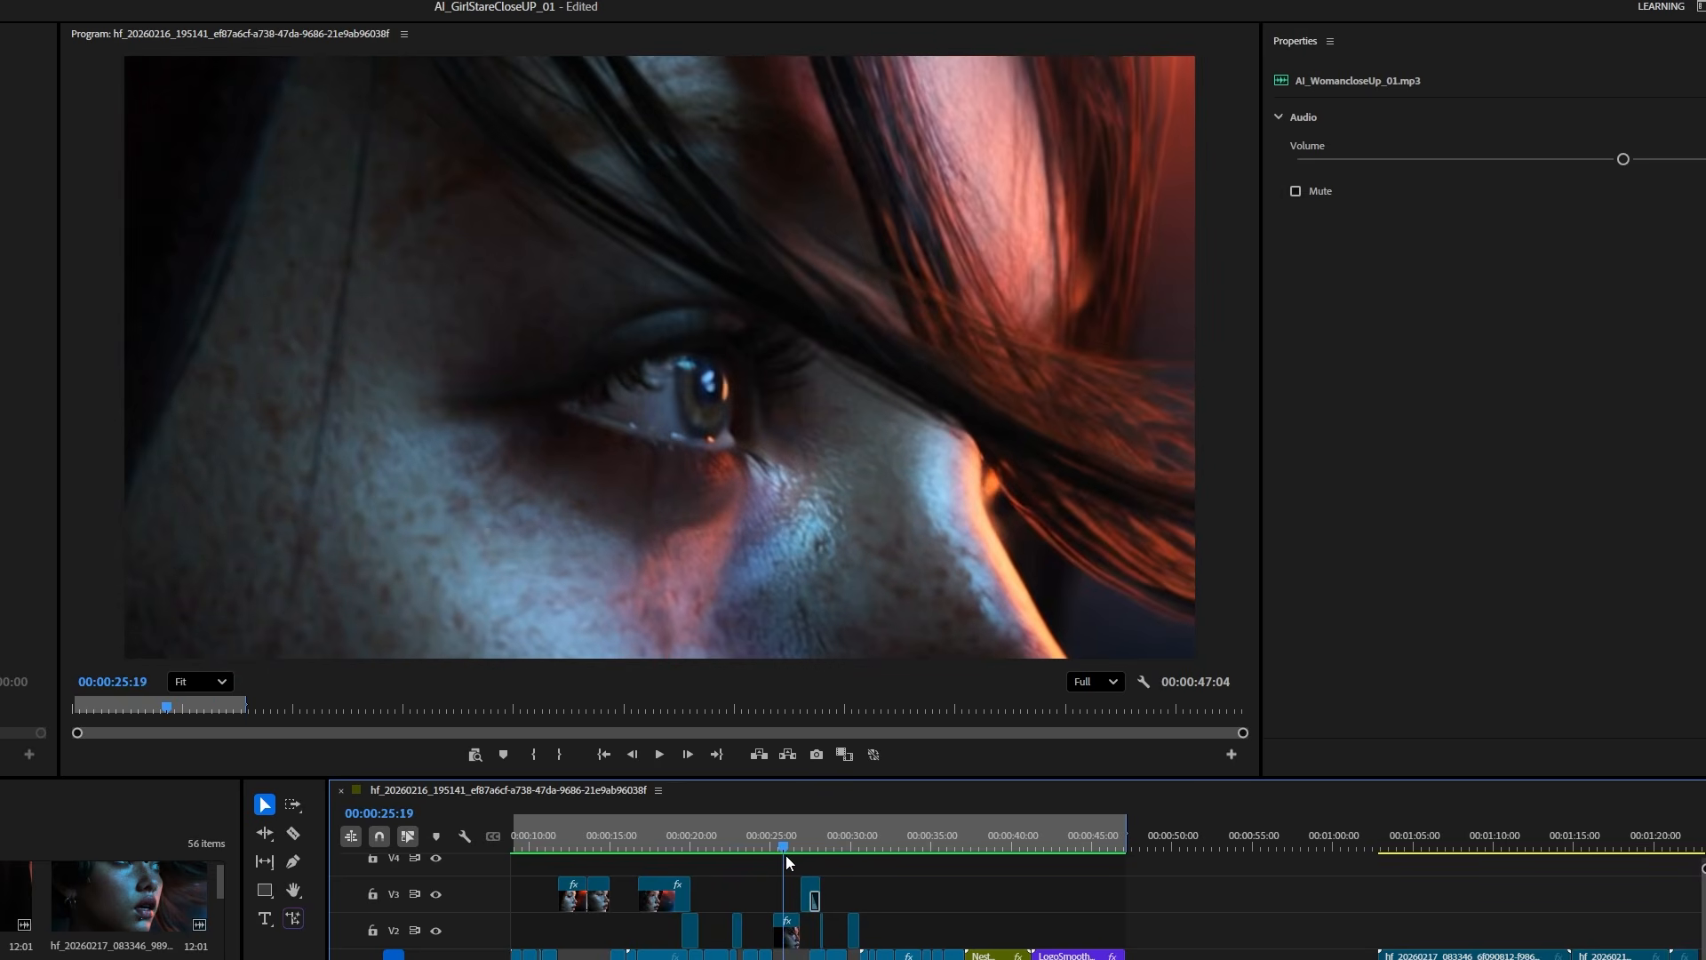
key("space")
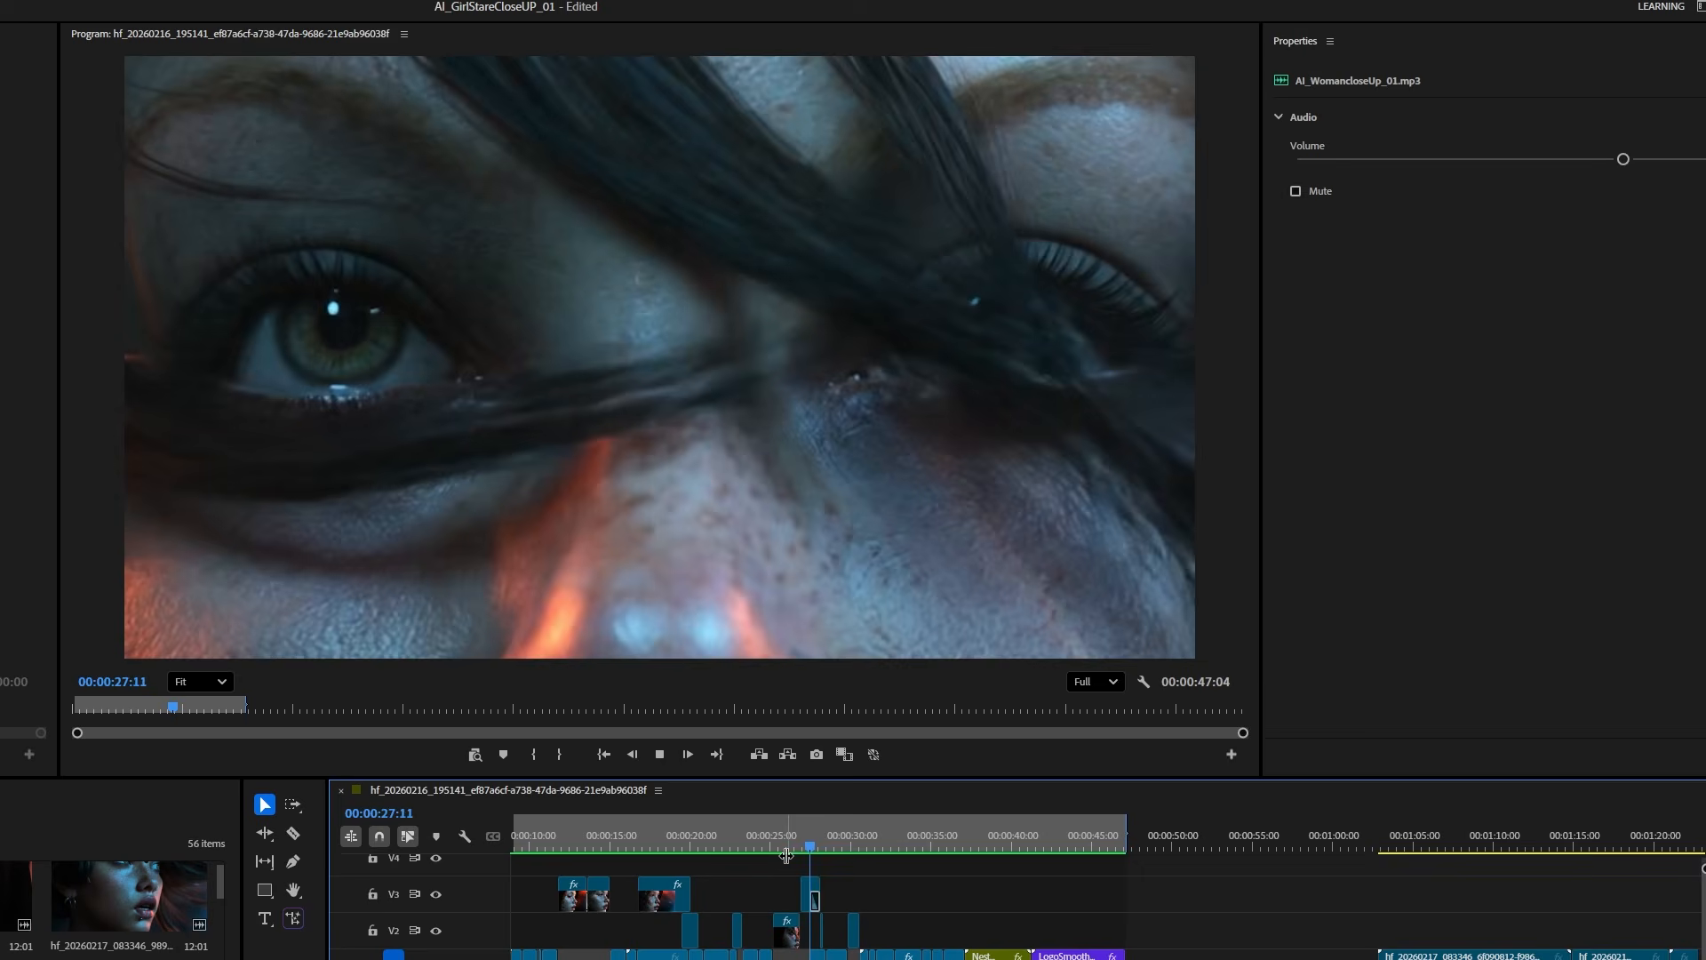
key("space")
left_click_drag(807, 846, 796, 841)
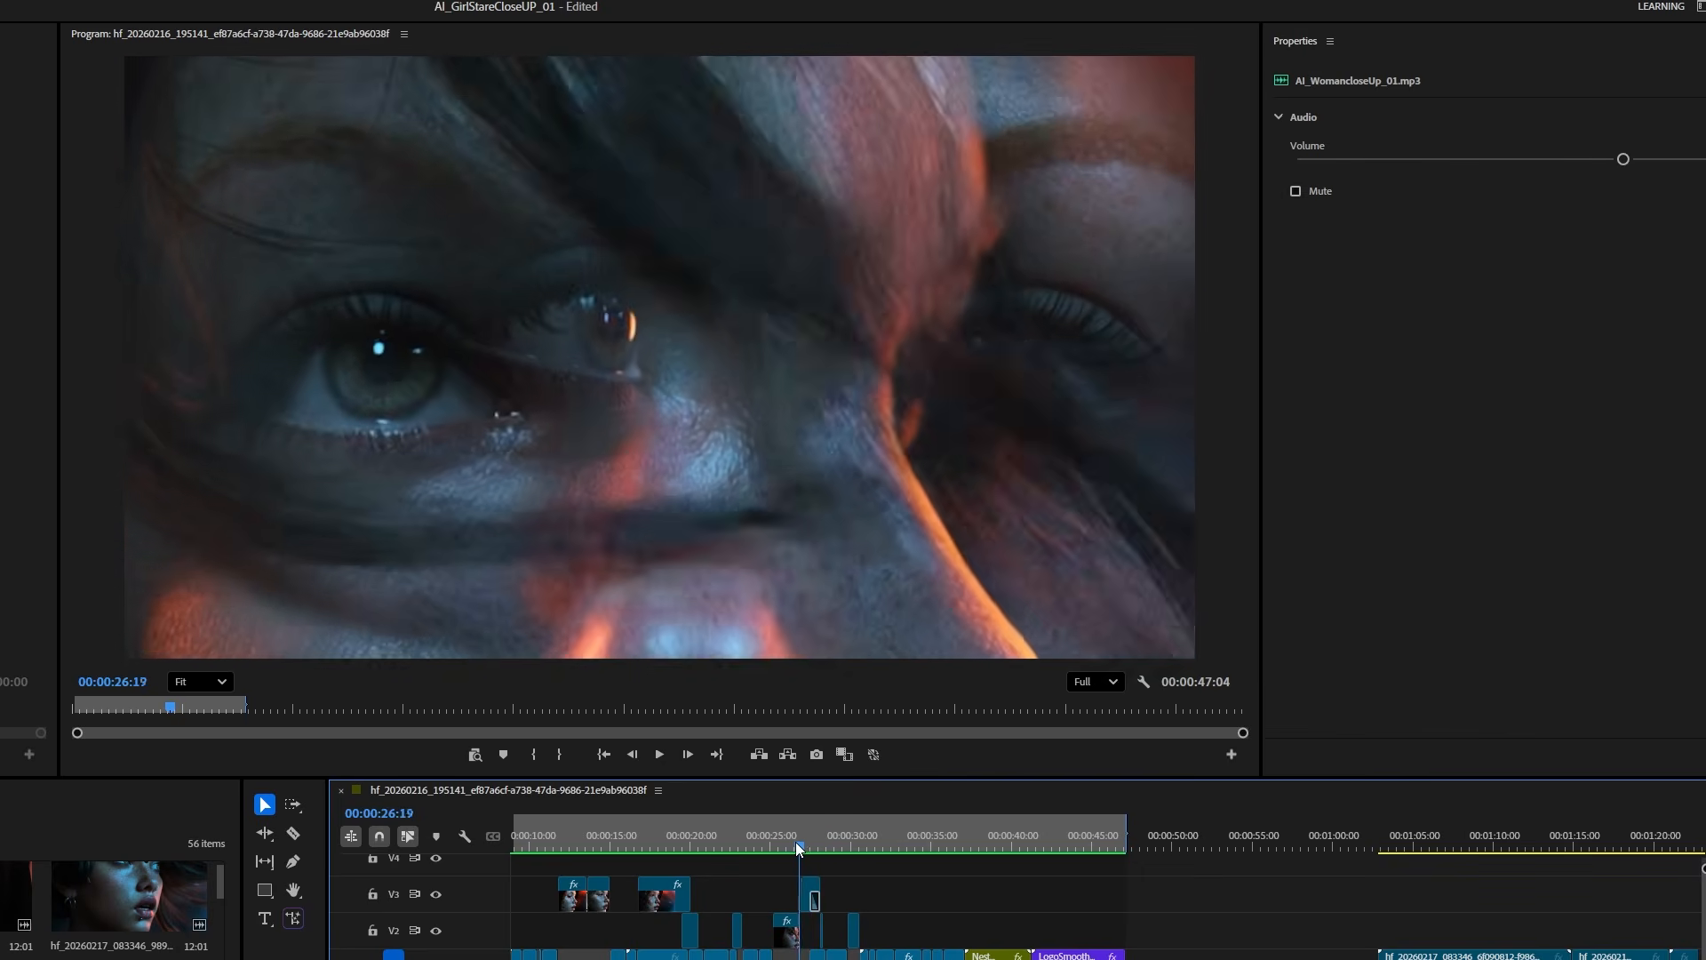
key("space")
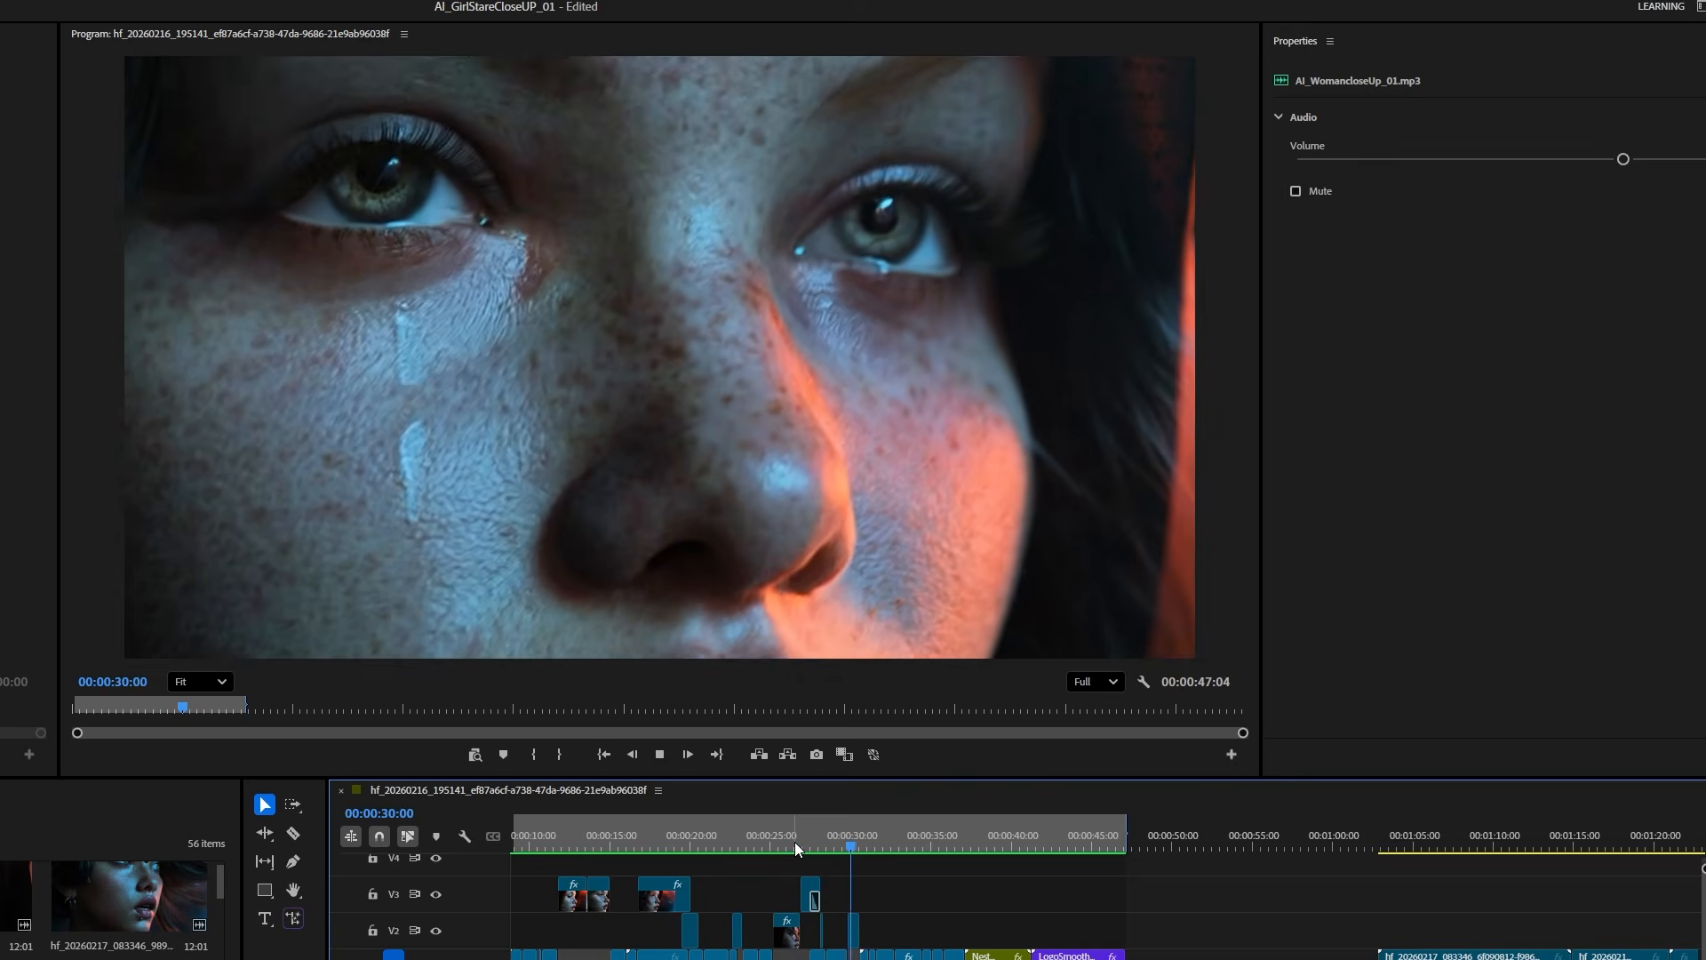
key("space")
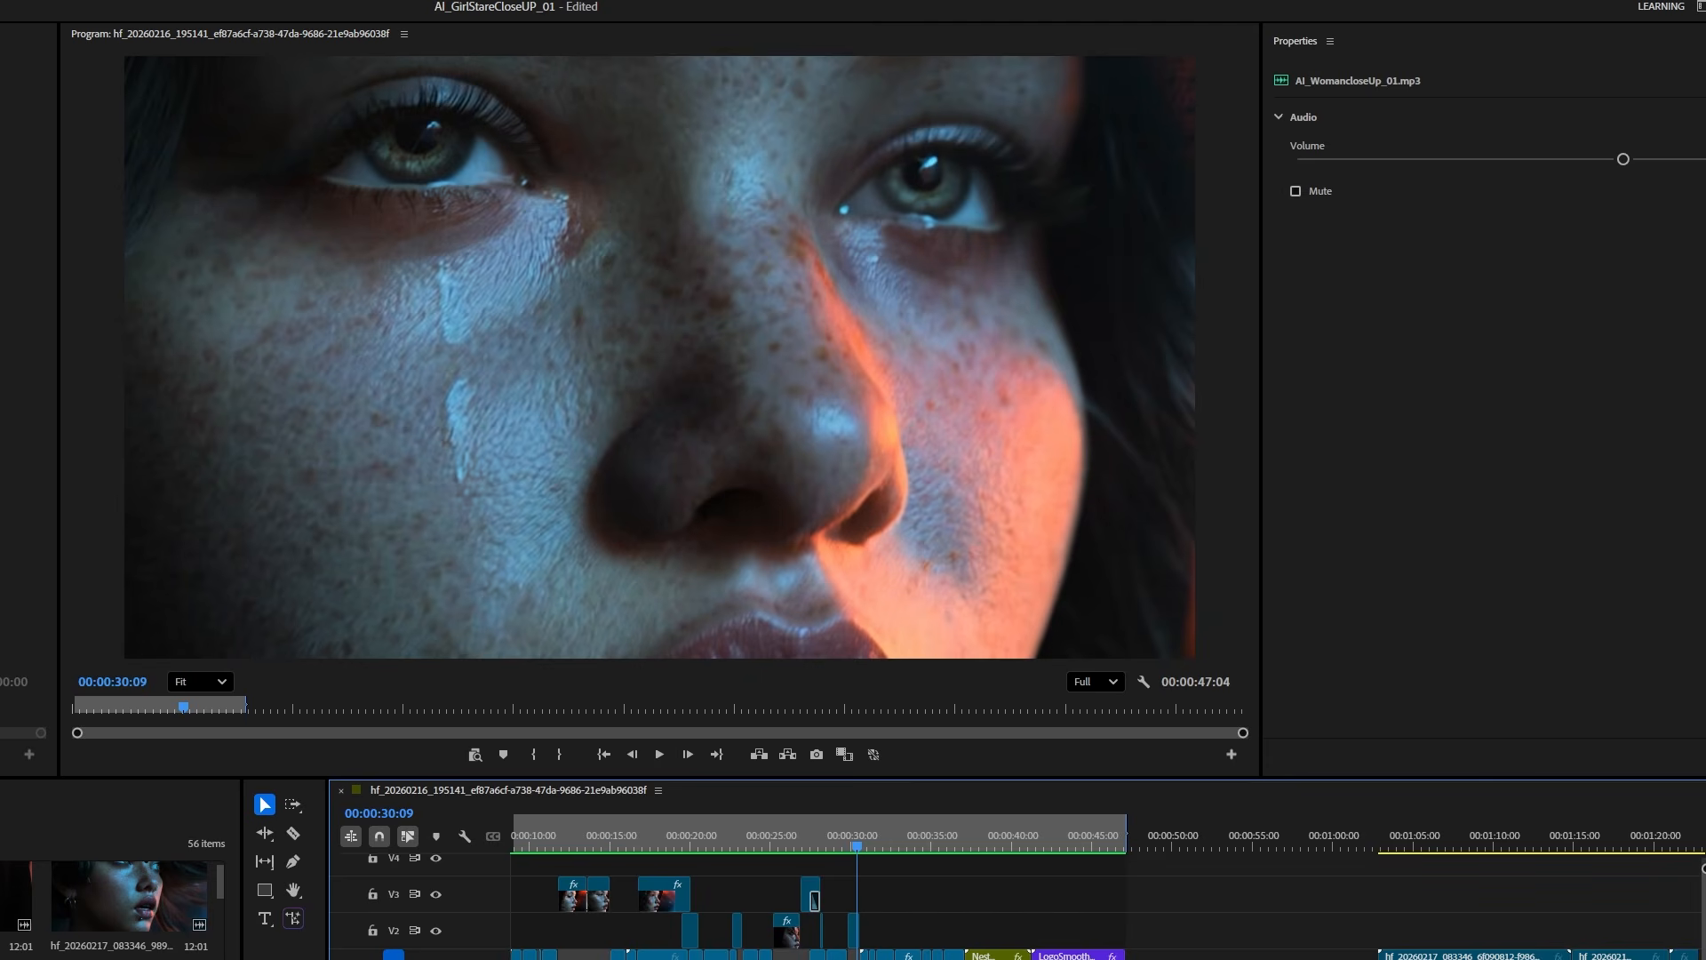
Step: Return to the start of the sequence, play the opening logo briefly, and scrub to the profile close-up at about 12 s
scroll(1111, 902, "down", 2)
left_click(517, 838)
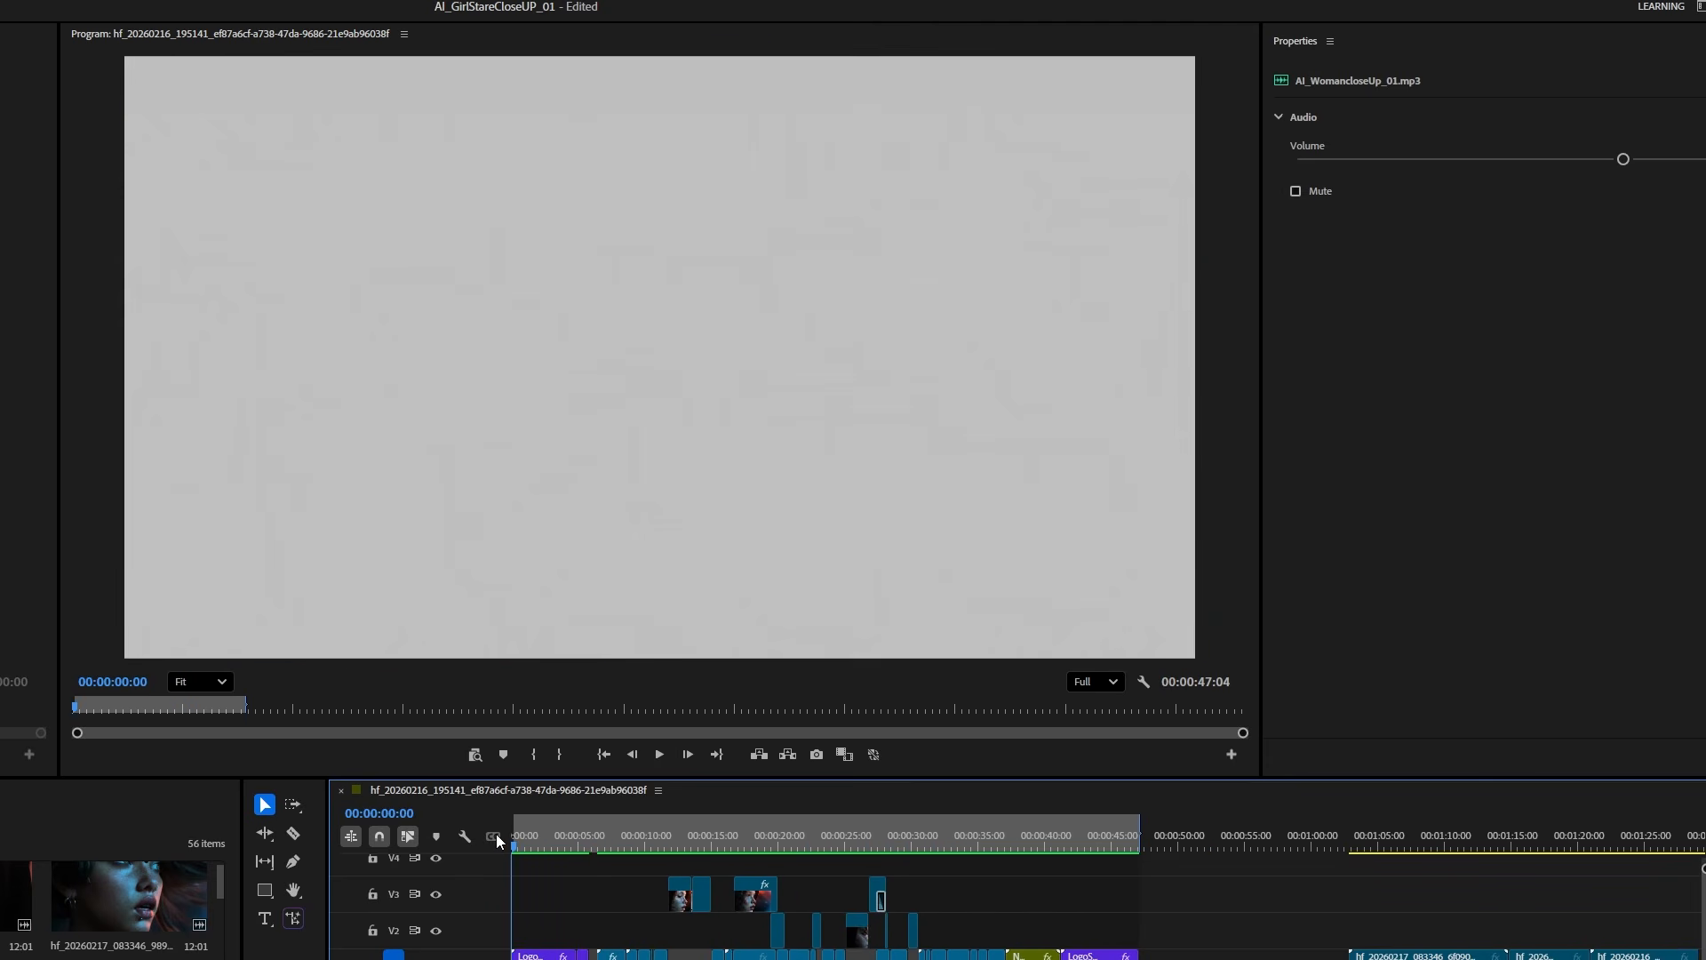
key("space")
key("space")
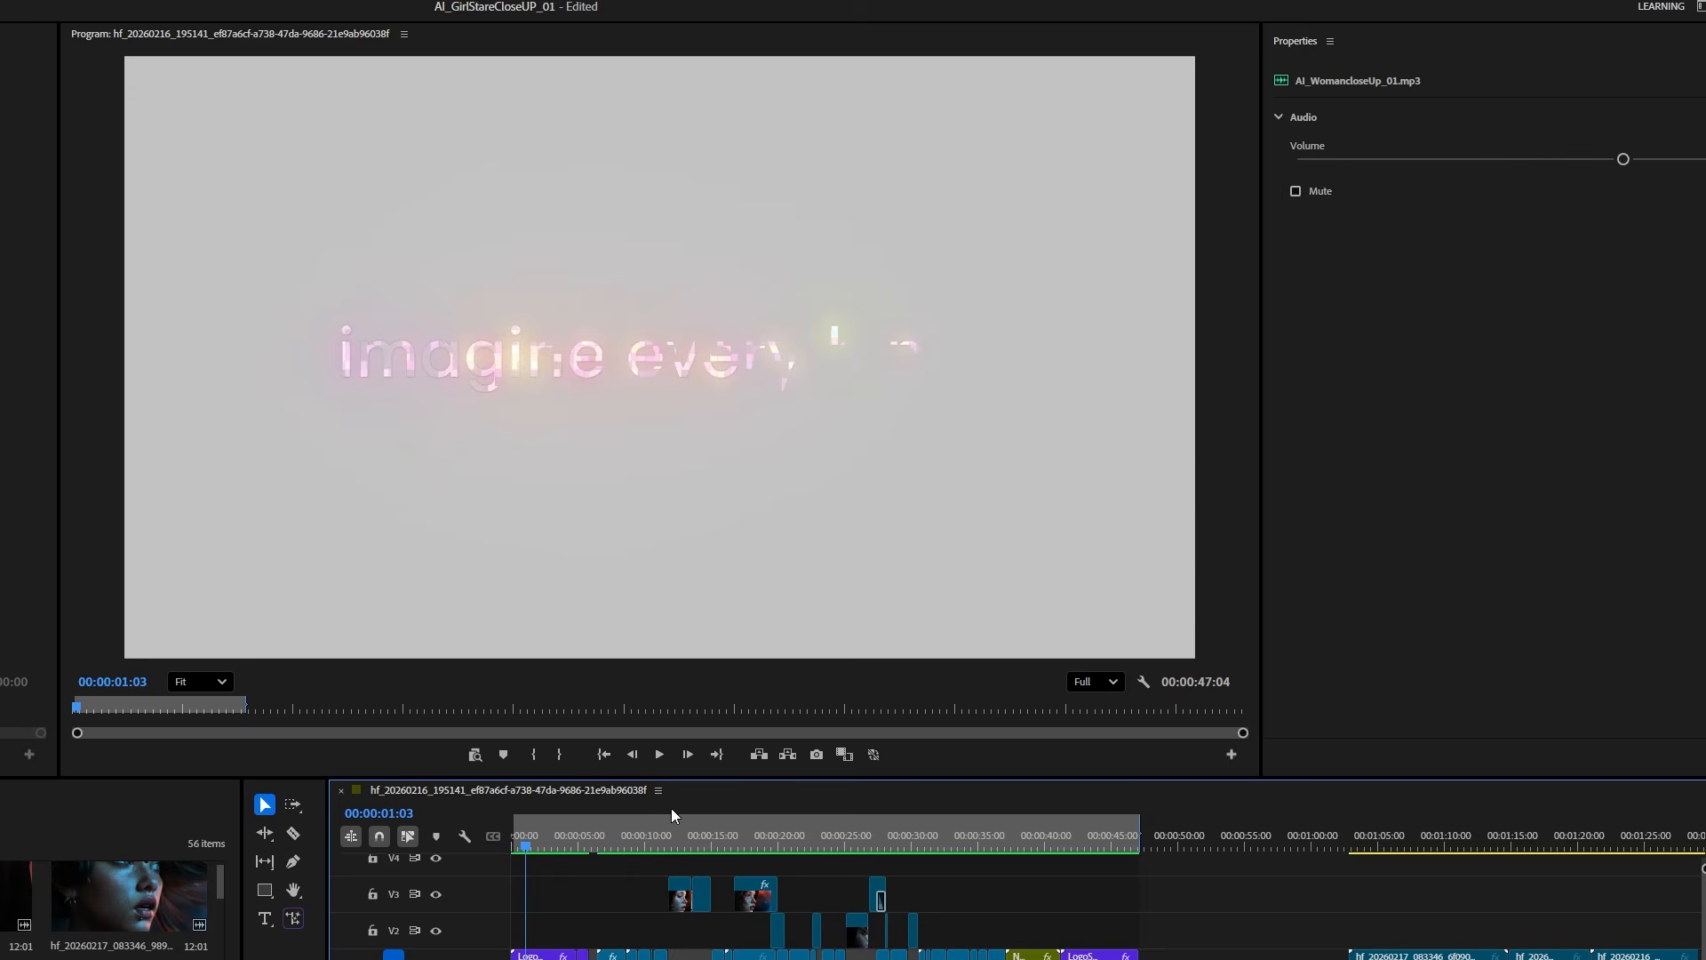
left_click_drag(649, 840, 674, 845)
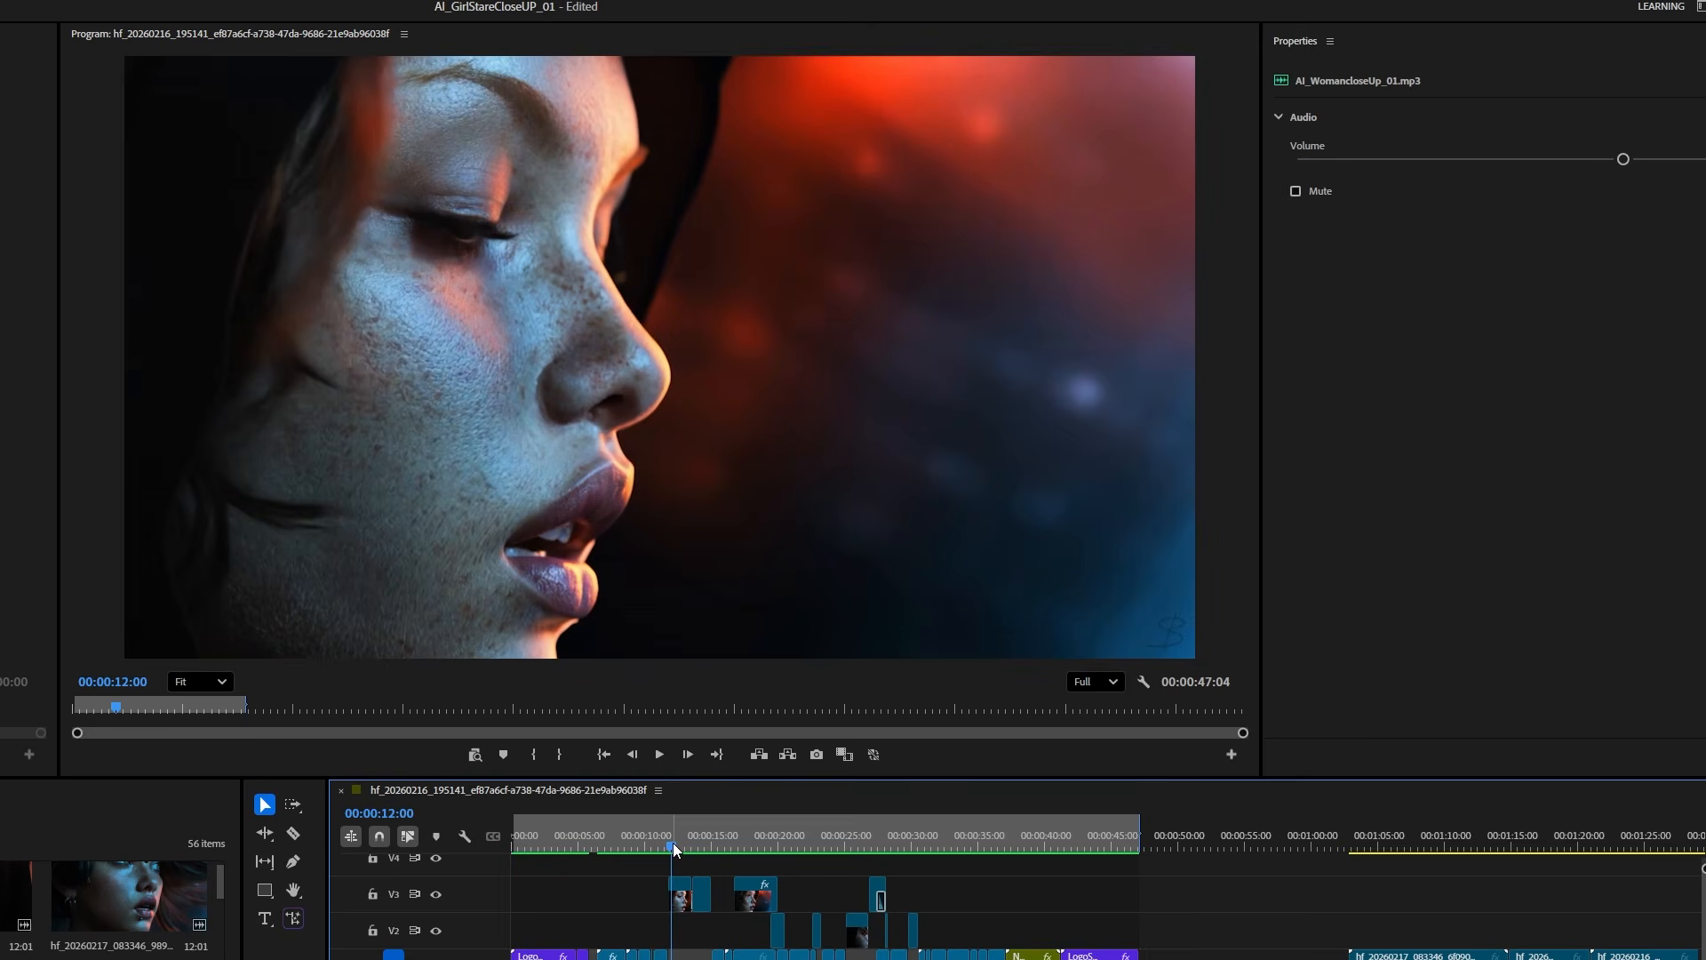
Step: Scrub through the spare clips after the edit to about 2 min 11 s, and return to the tearful close-up at about 29 s
scroll(1102, 898, "down", 5)
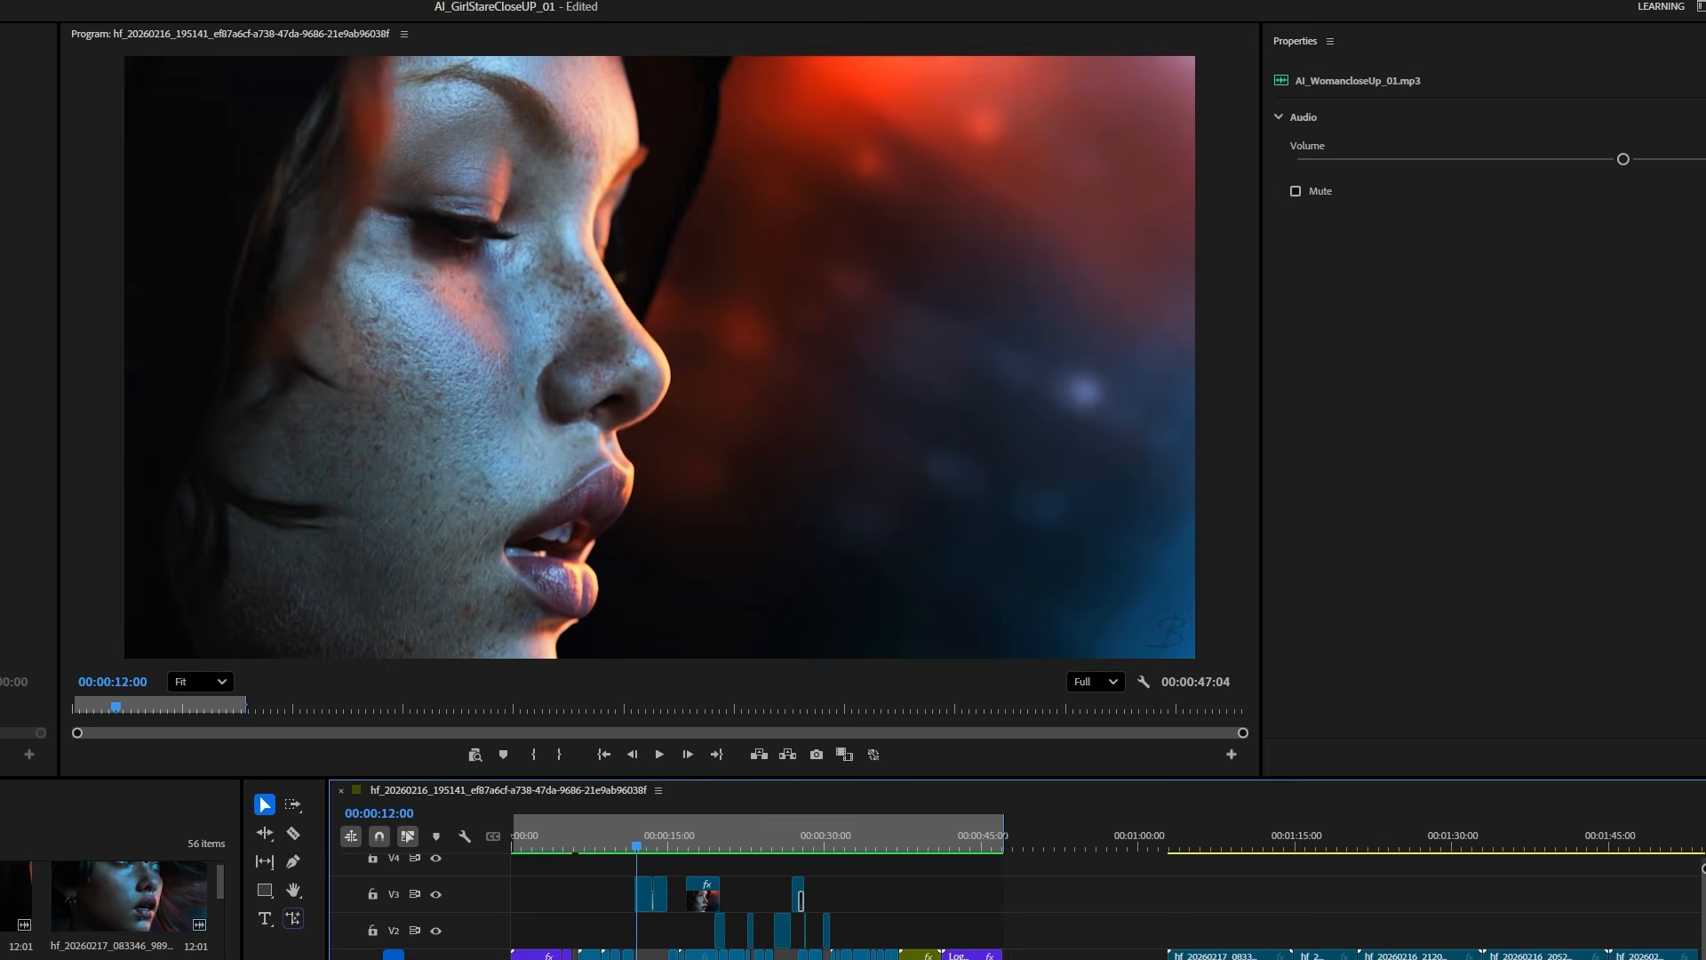
left_click_drag(1022, 839, 1484, 850)
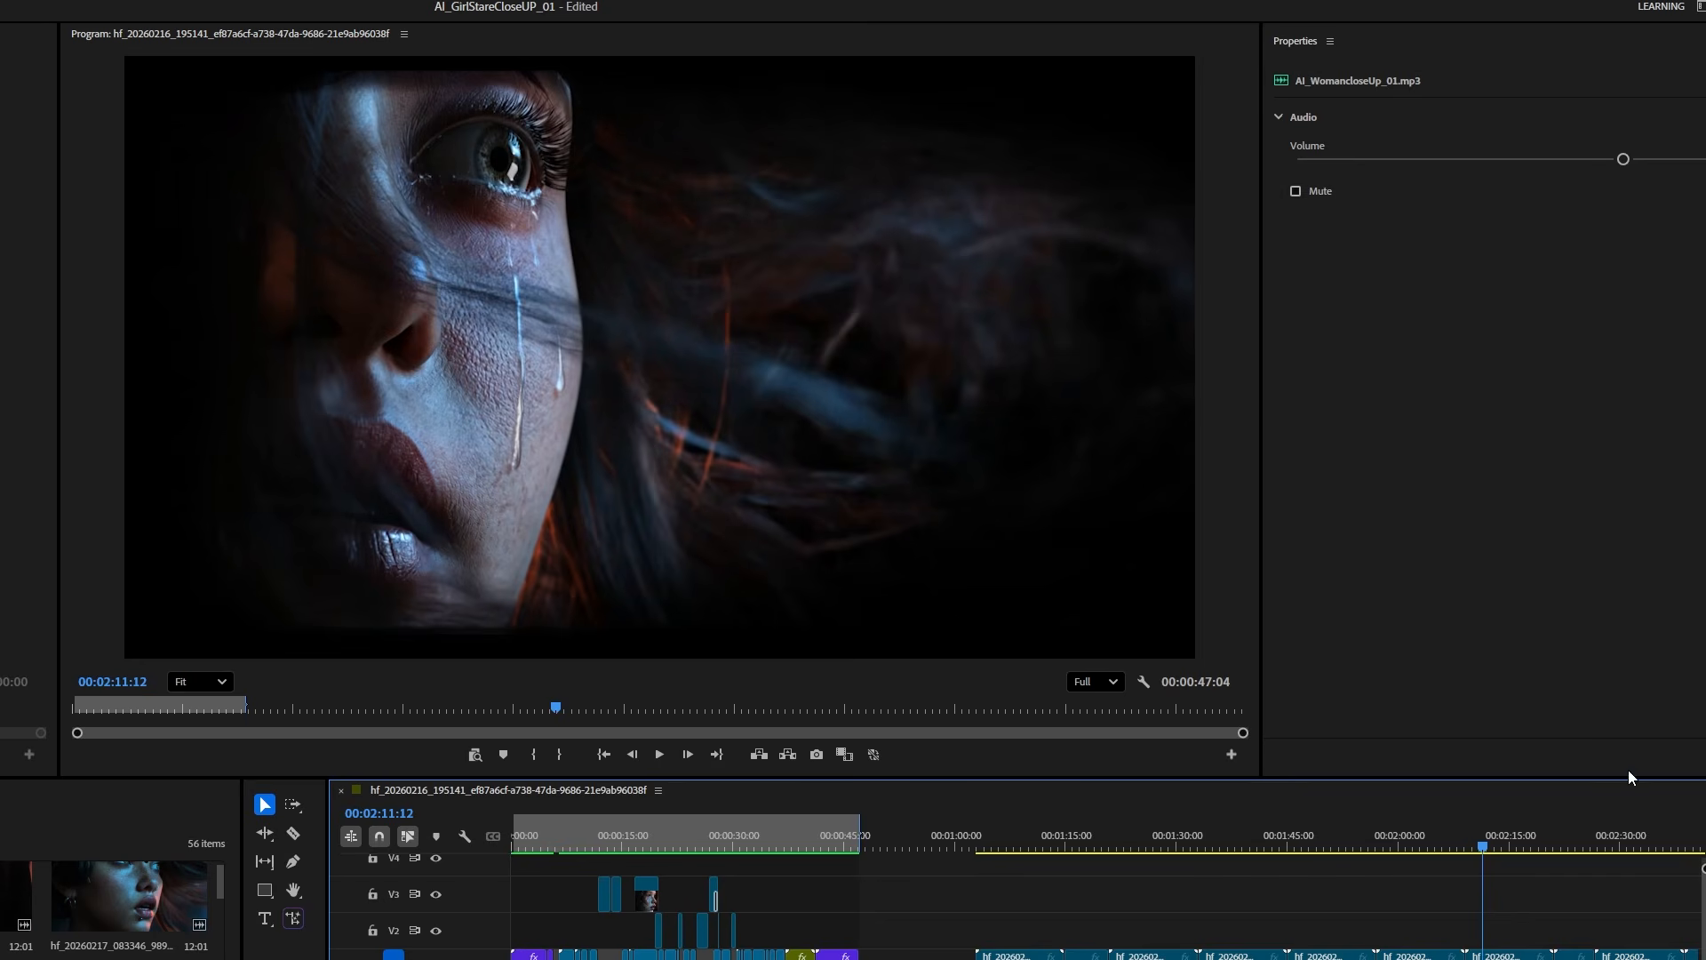
left_click(728, 843)
mouse_move(728, 843)
left_mouse_down()
mouse_move(695, 837)
mouse_move(733, 851)
left_mouse_up()
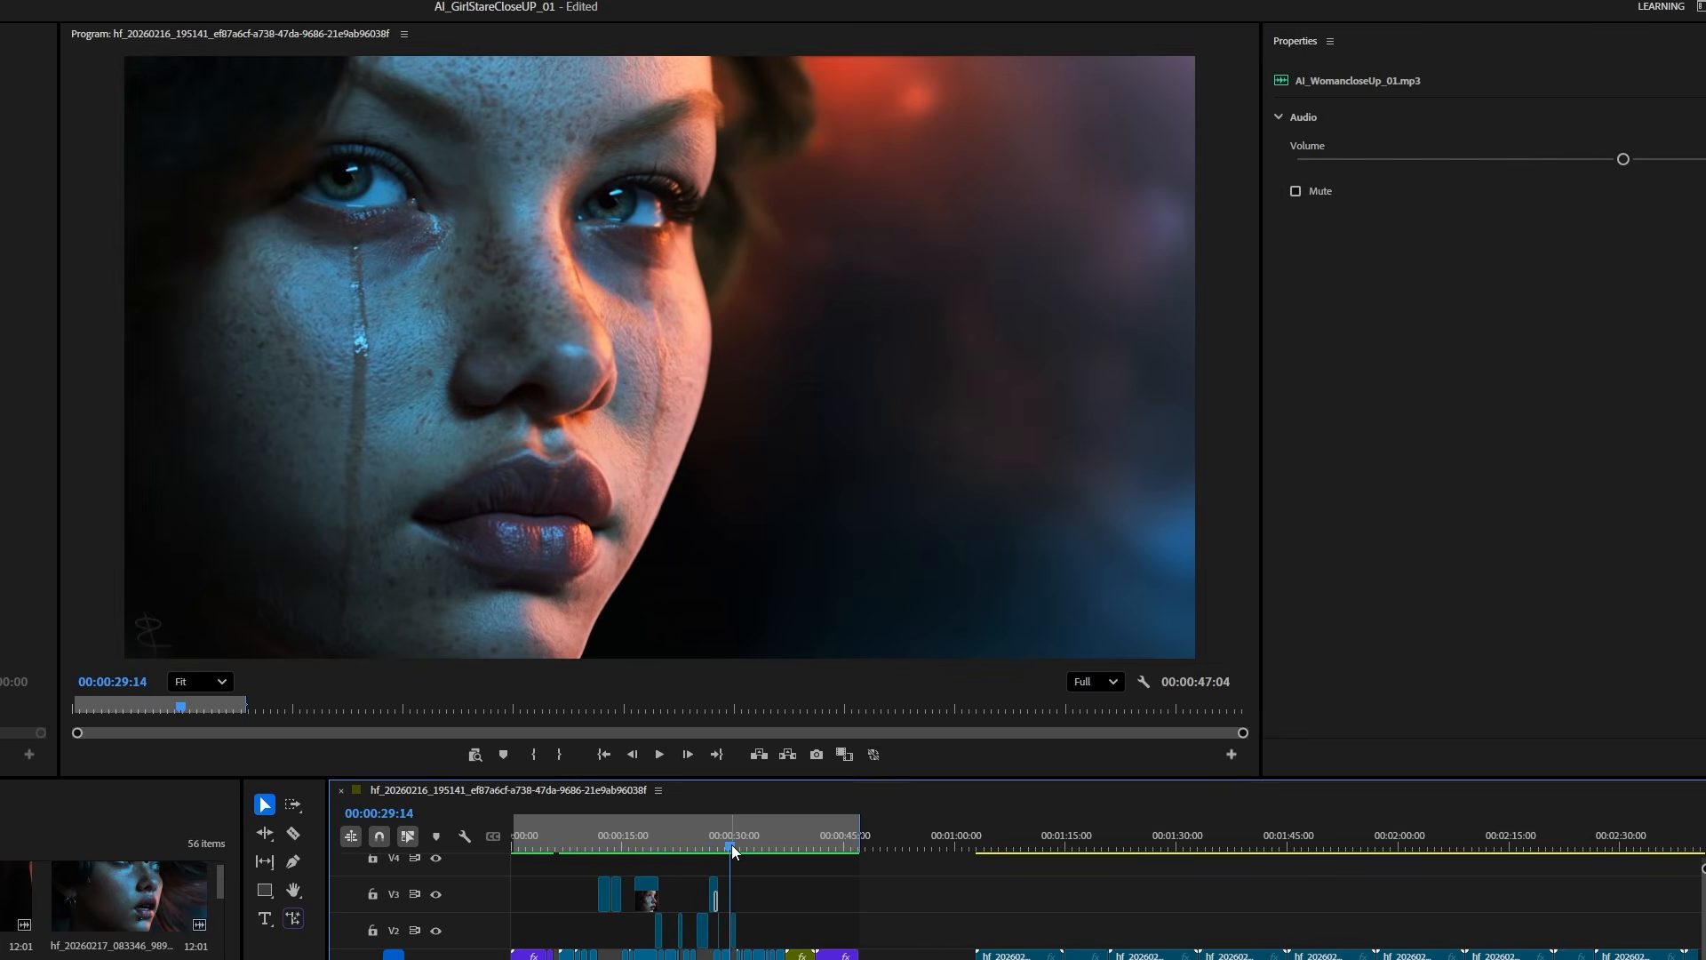